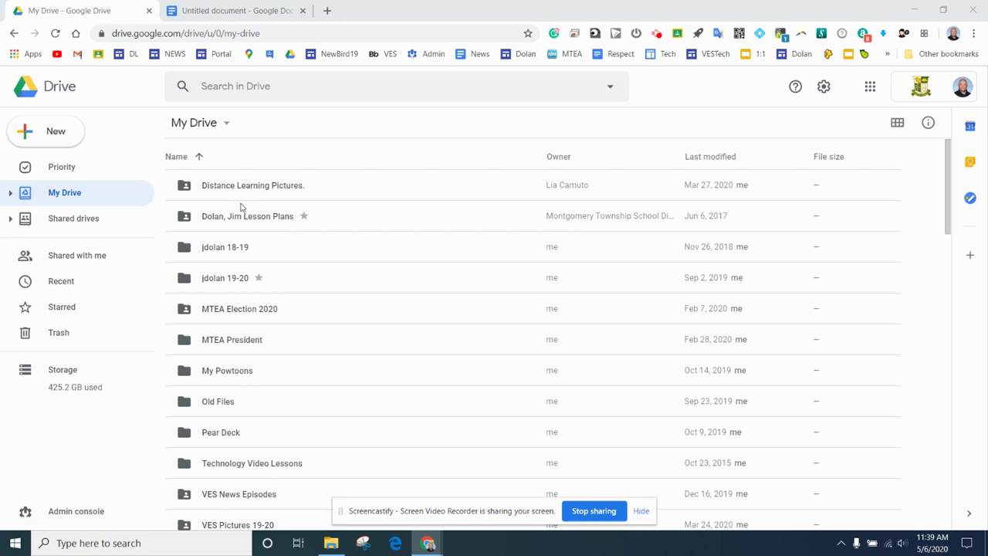
Create a blank Google Drawings file from Drive, and close it again
{"action": "left_click", "coordinate": [62, 132]}
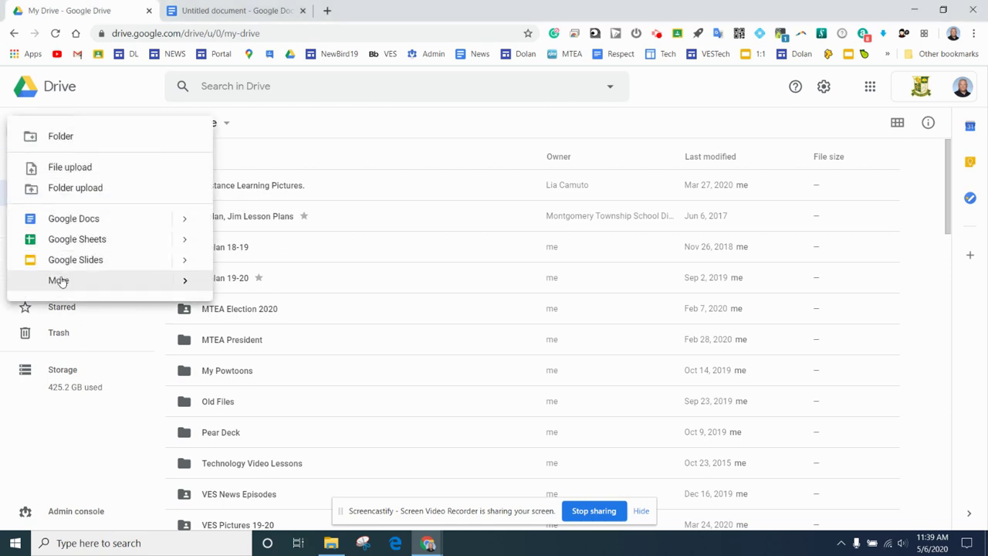
{"action": "mouse_move", "coordinate": [67, 281]}
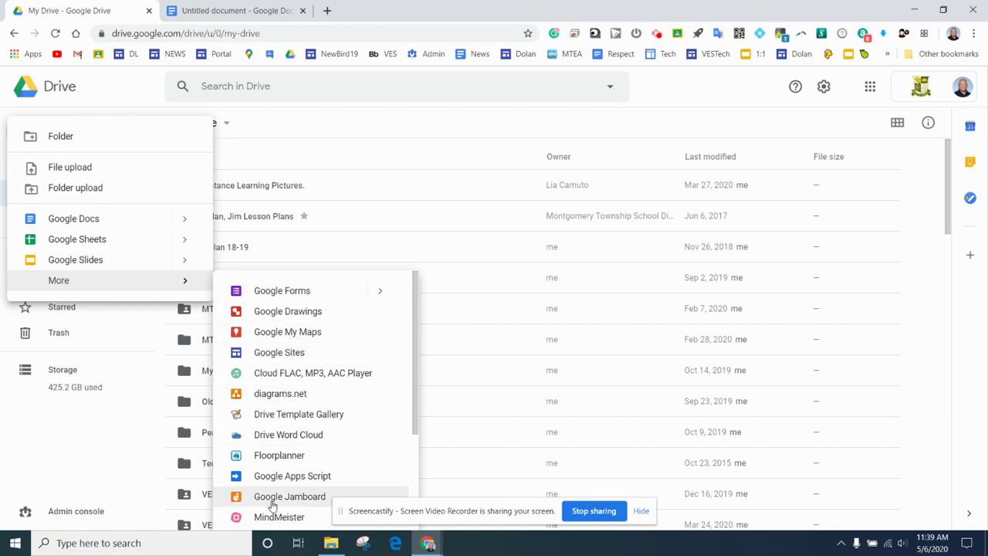
{"action": "left_click", "coordinate": [284, 318]}
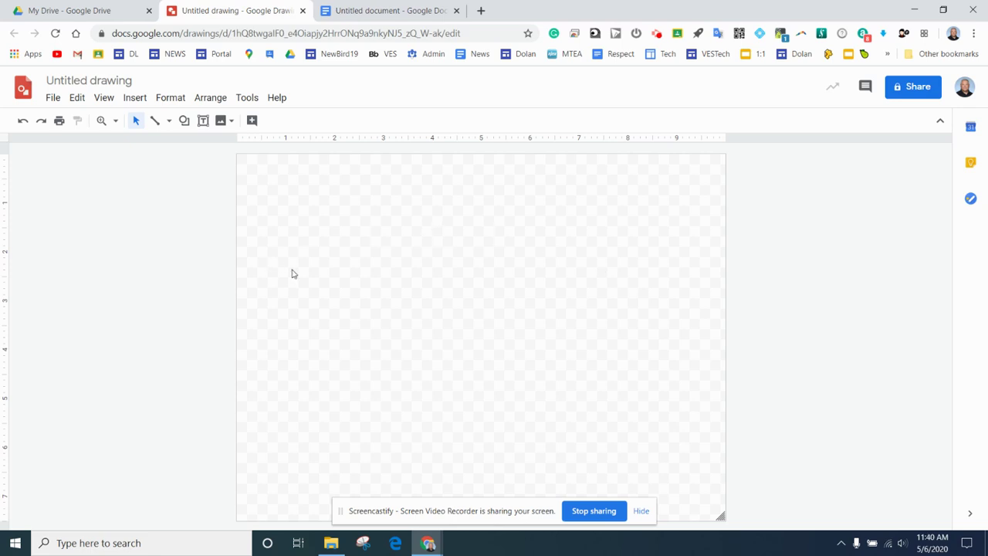
{"action": "left_click", "coordinate": [303, 12]}
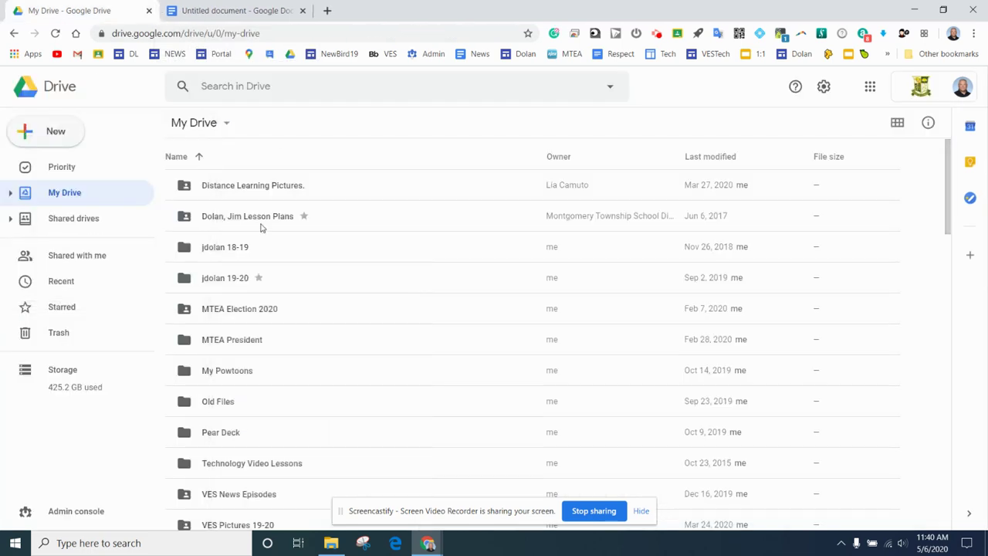
Switch to the open untitled Google Docs document, insert a new drawing, and hide the screen-sharing notice
{"action": "left_click", "coordinate": [226, 14]}
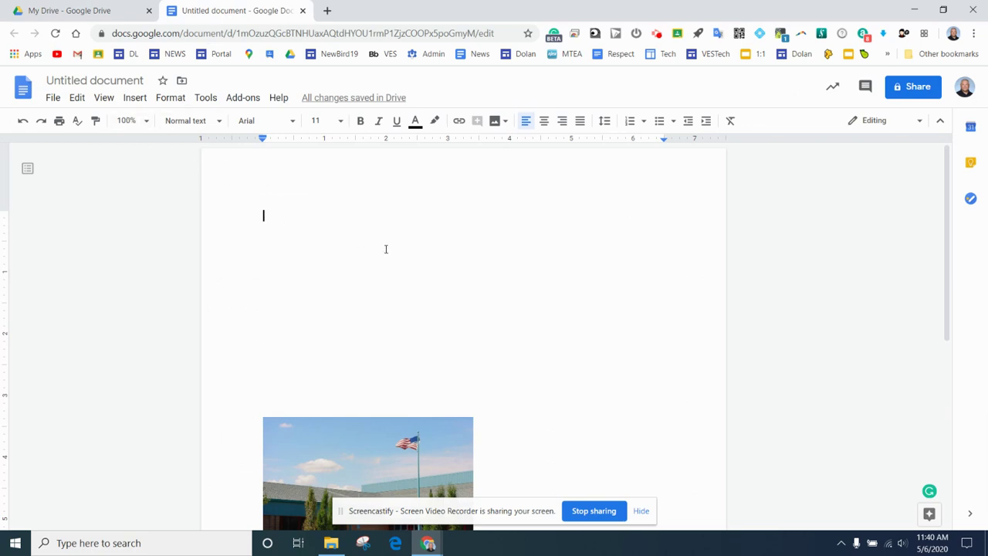
{"action": "left_click", "coordinate": [135, 98]}
{"action": "mouse_move", "coordinate": [146, 164]}
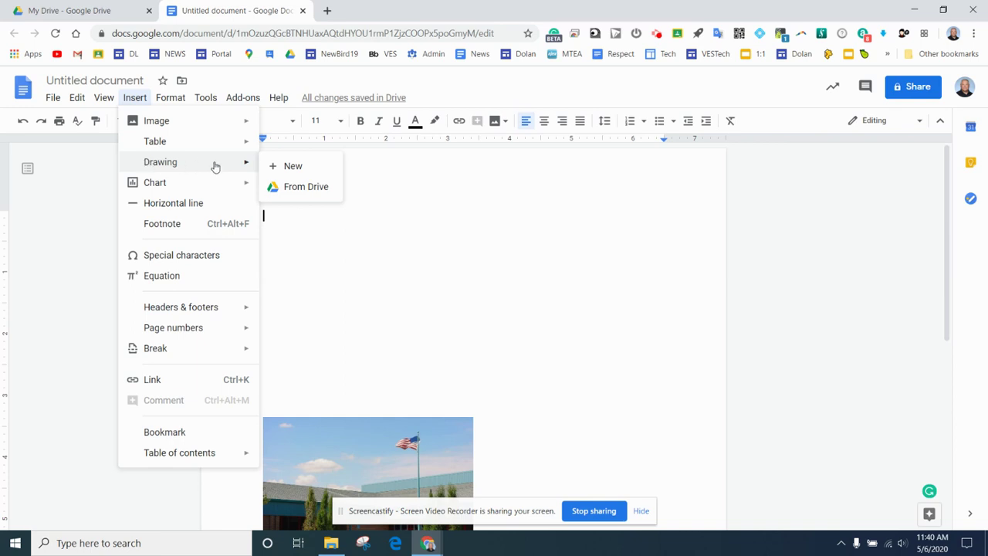
{"action": "left_click", "coordinate": [294, 167]}
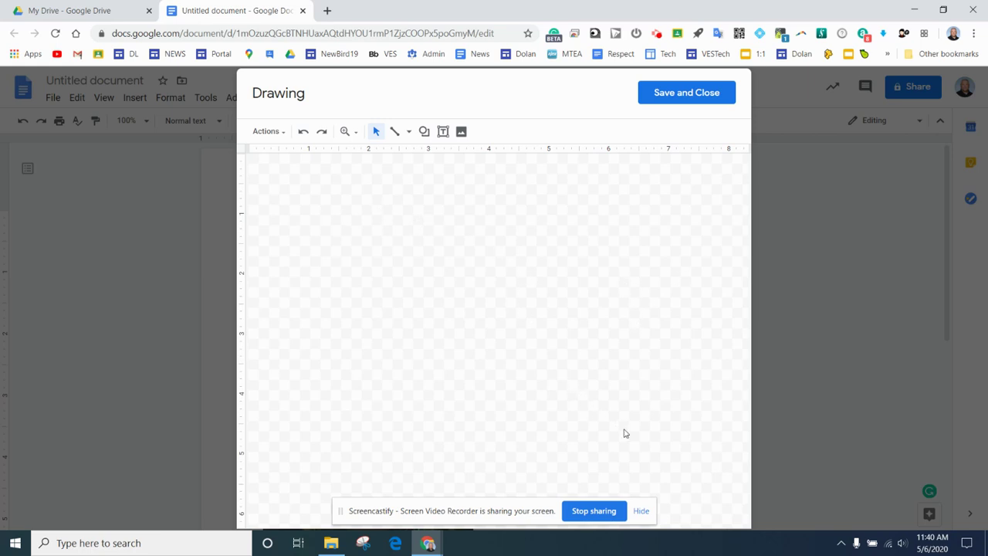
{"action": "left_click", "coordinate": [640, 511]}
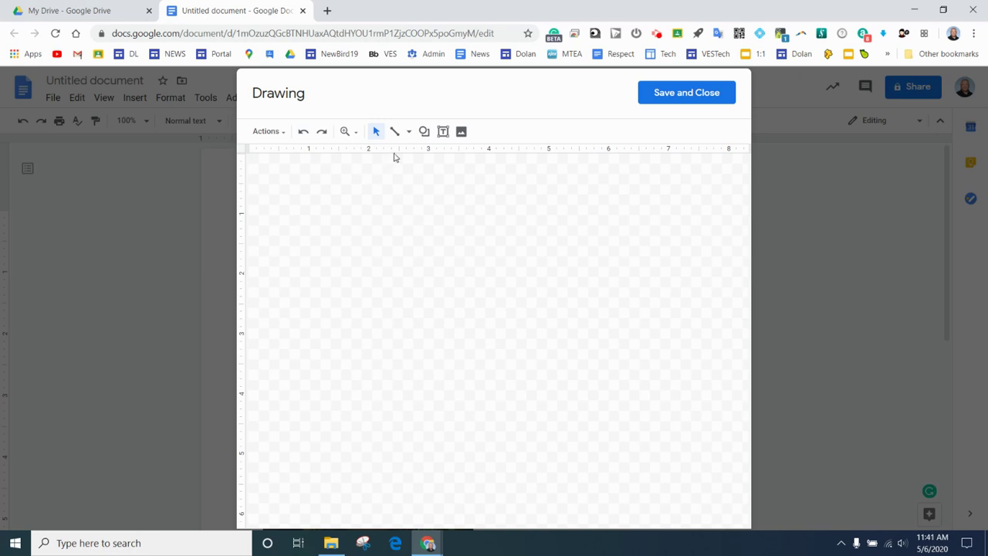
Draw a rectangle across the full width of the lower canvas, about 8.4 inches wide and 2.3 inches high
{"action": "left_click", "coordinate": [425, 132]}
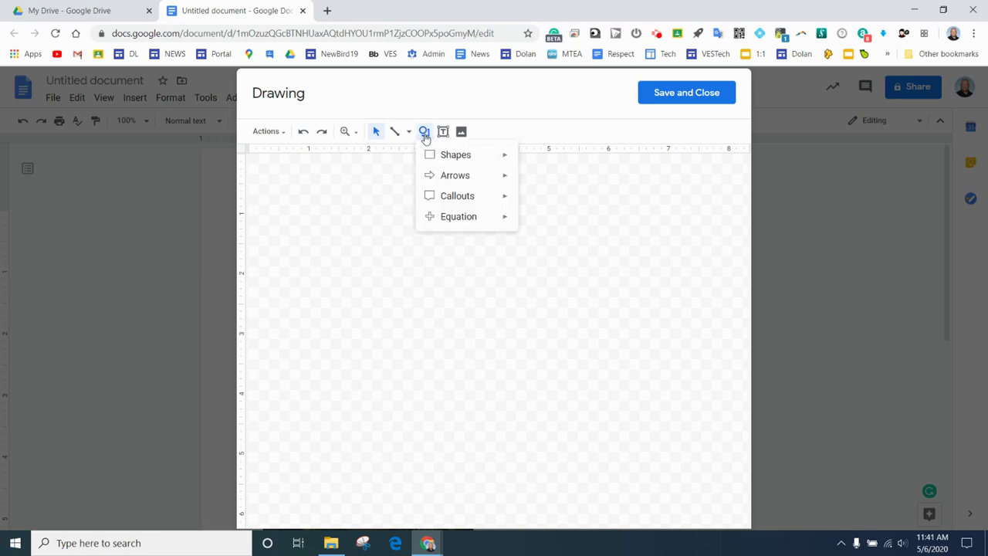
{"action": "mouse_move", "coordinate": [469, 155]}
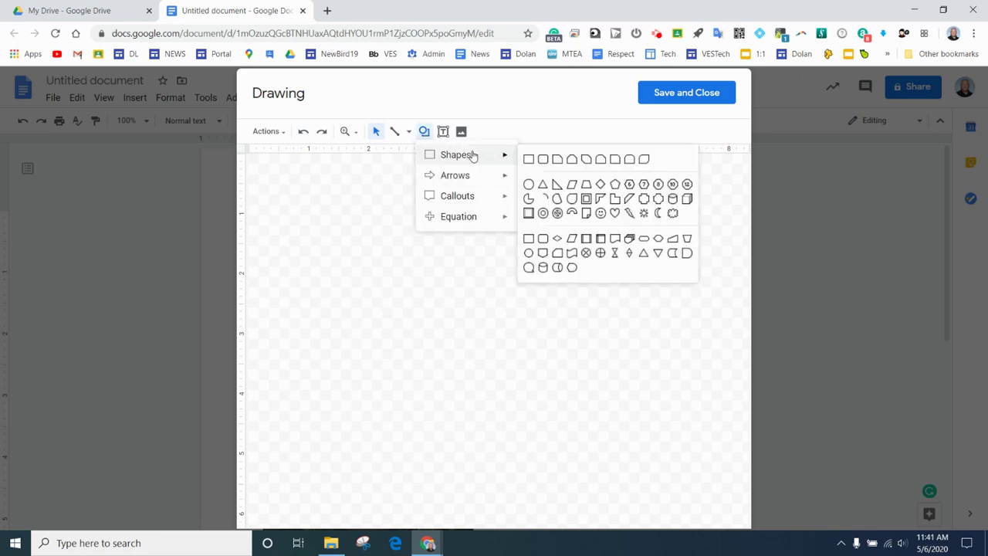
{"action": "left_click", "coordinate": [529, 160]}
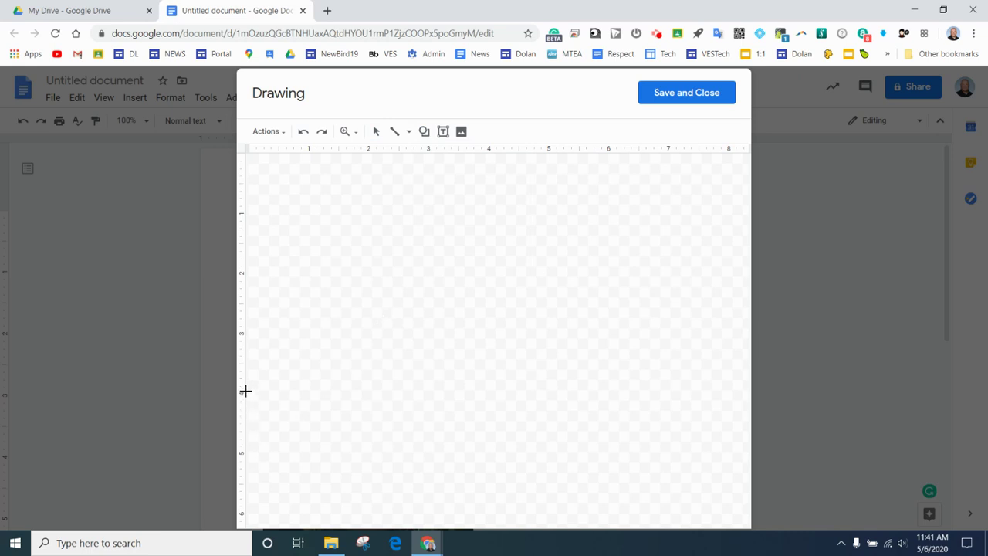
{"action": "mouse_move", "coordinate": [246, 391]}
{"action": "left_mouse_down"}
{"action": "mouse_move", "coordinate": [247, 450]}
{"action": "mouse_move", "coordinate": [550, 532]}
{"action": "mouse_move", "coordinate": [749, 528]}
{"action": "left_mouse_up"}
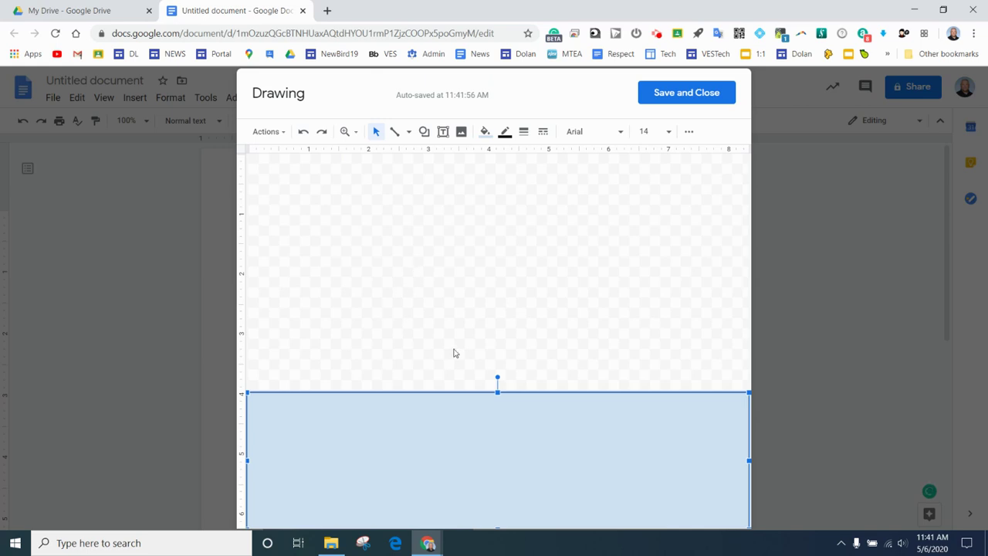
Fill the lower rectangle with light green and raise its upper edge to about the 3.4-inch ruler mark
{"action": "left_click", "coordinate": [485, 132]}
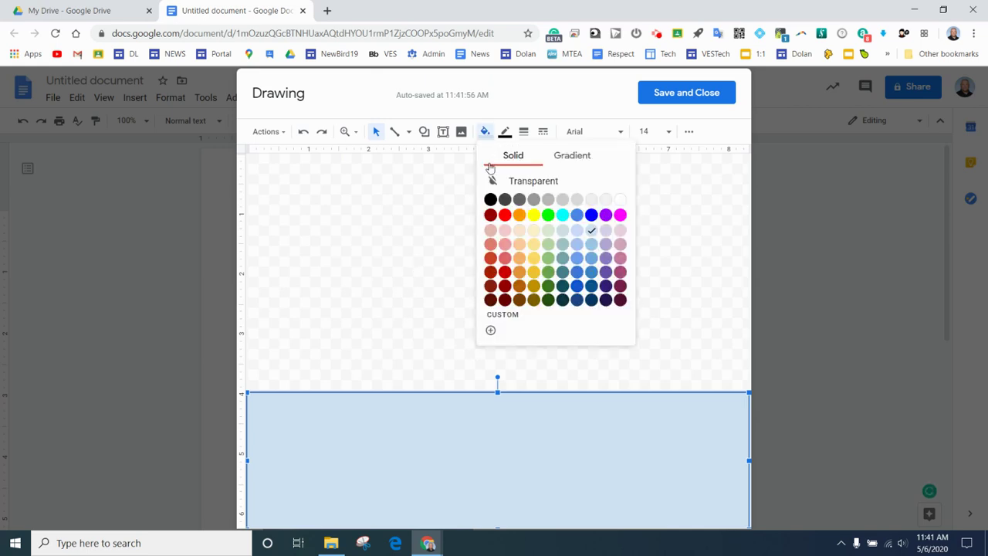
{"action": "left_click", "coordinate": [549, 261]}
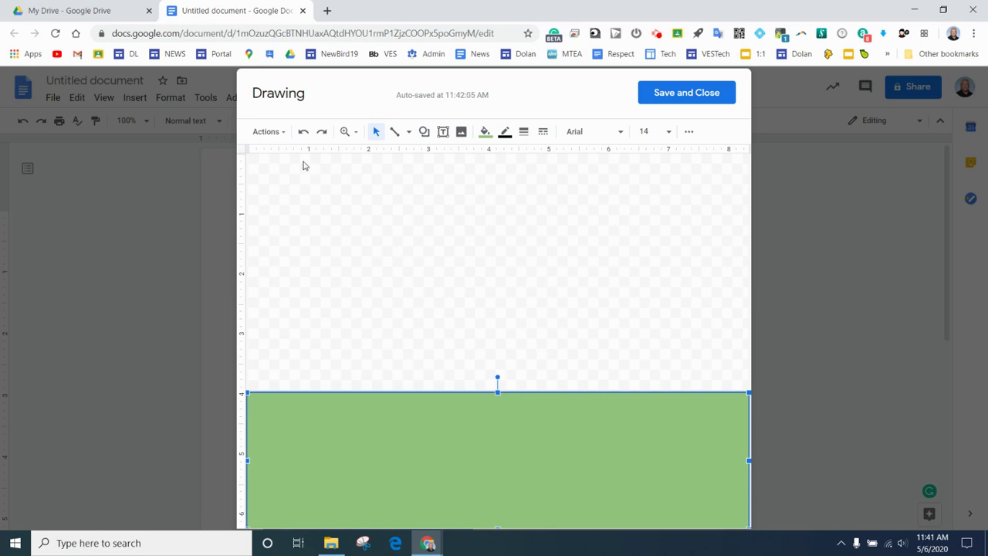
{"action": "left_click_drag", "start_coordinate": [497, 392], "coordinate": [494, 356]}
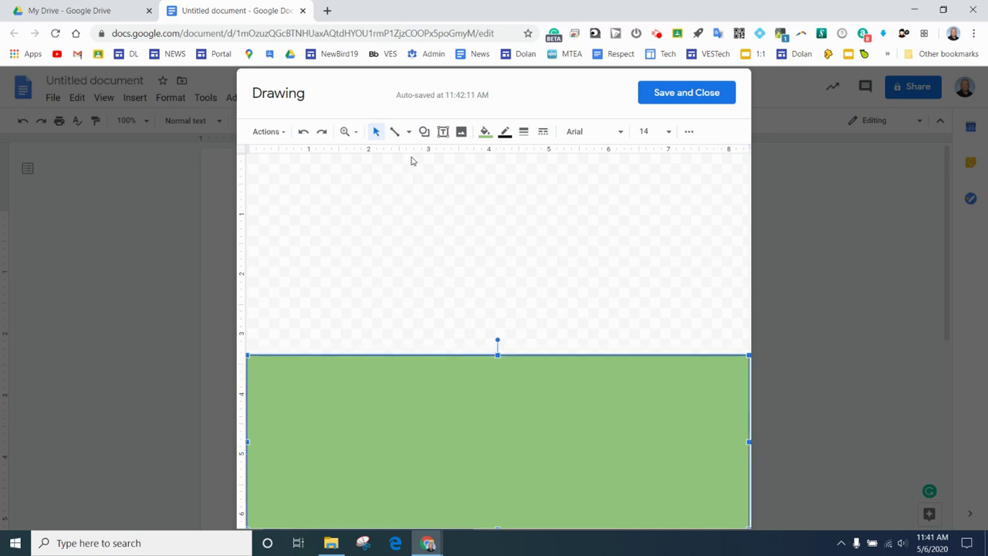
Place a second rectangle, about 1 inch square, at the green rectangle's upper-right corner
{"action": "left_click", "coordinate": [424, 131]}
{"action": "mouse_move", "coordinate": [440, 158]}
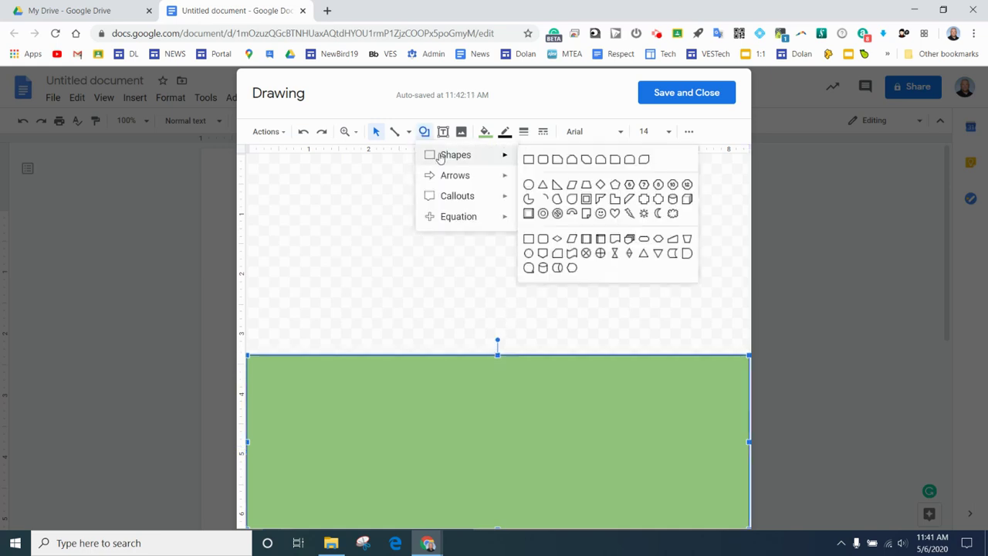
{"action": "left_click", "coordinate": [528, 159]}
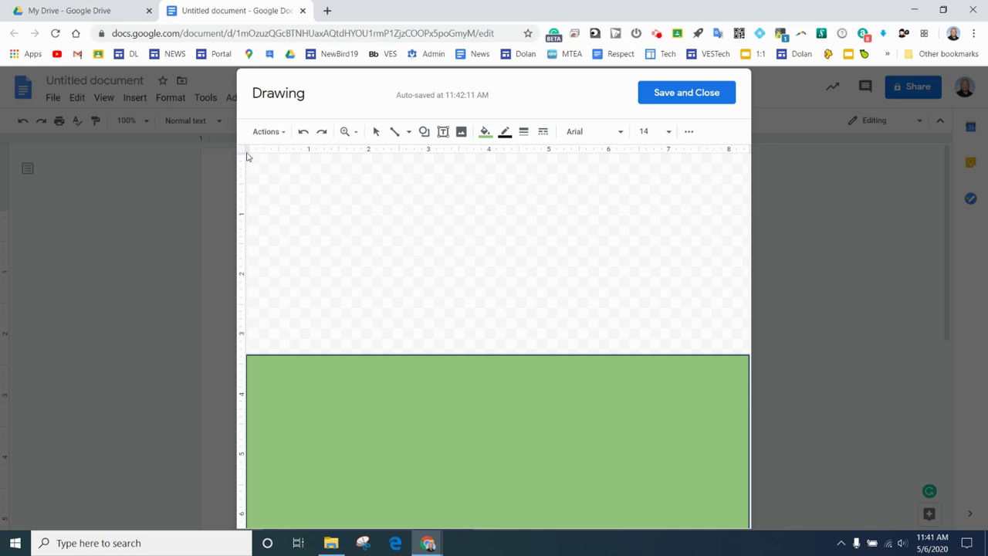
{"action": "mouse_move", "coordinate": [247, 154]}
{"action": "left_mouse_down"}
{"action": "mouse_move", "coordinate": [392, 332]}
{"action": "mouse_move", "coordinate": [737, 363]}
{"action": "mouse_move", "coordinate": [759, 345]}
{"action": "mouse_move", "coordinate": [750, 356]}
{"action": "mouse_move", "coordinate": [591, 374]}
{"action": "mouse_move", "coordinate": [163, 311]}
{"action": "left_mouse_up"}
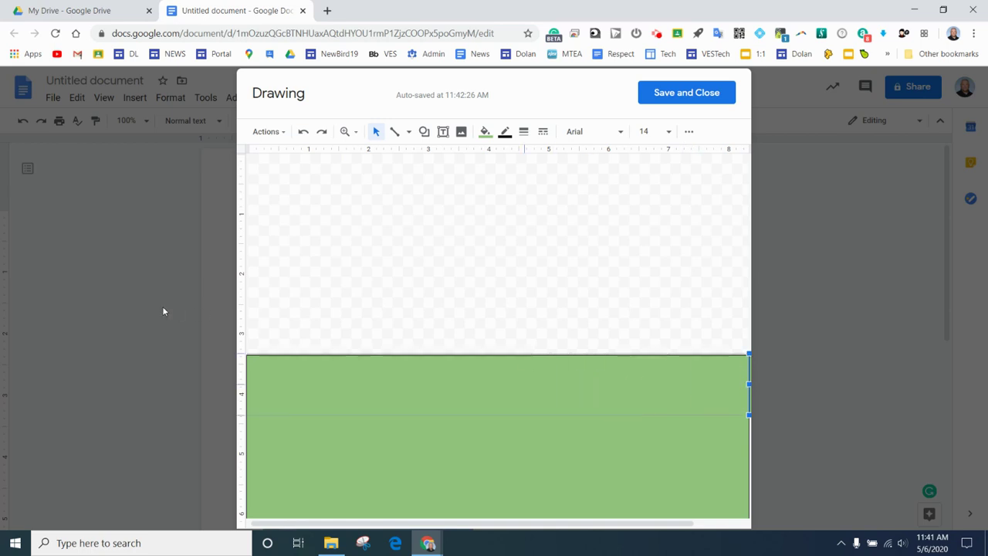
Stretch the second rectangle to cover the whole area above the green one as the sky, and fill it with cyan
{"action": "left_click_drag", "start_coordinate": [229, 316], "coordinate": [246, 332]}
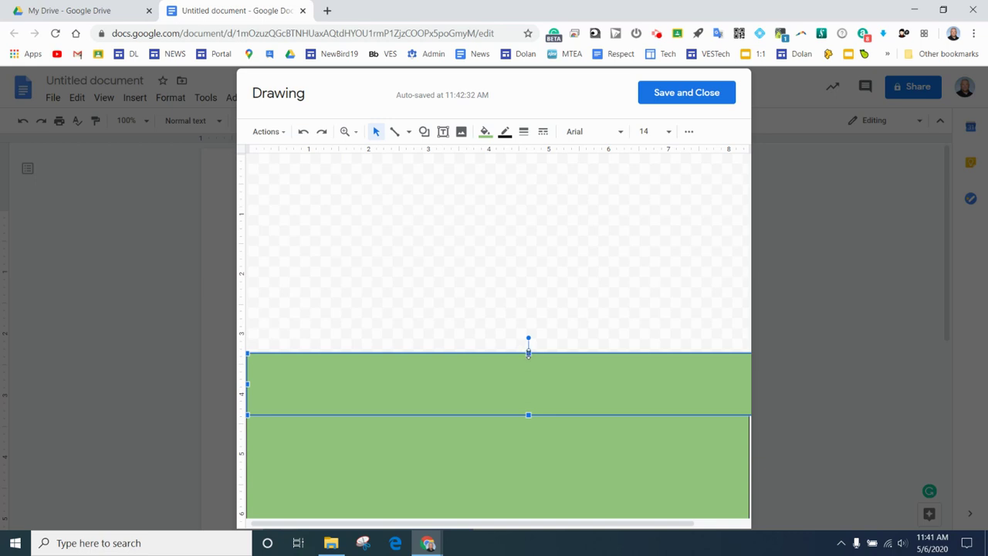
{"action": "left_click_drag", "start_coordinate": [528, 353], "coordinate": [485, 154]}
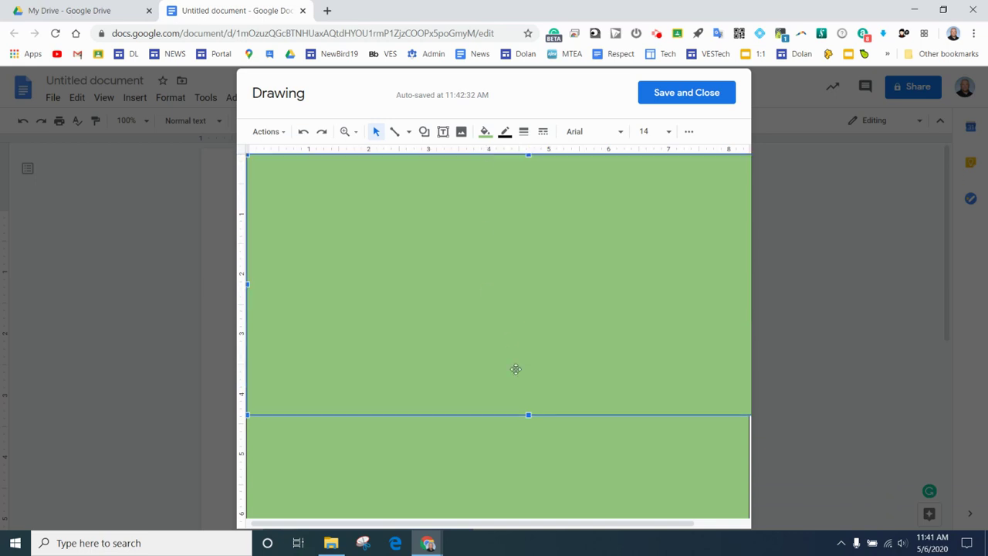
{"action": "left_click_drag", "start_coordinate": [521, 386], "coordinate": [526, 355]}
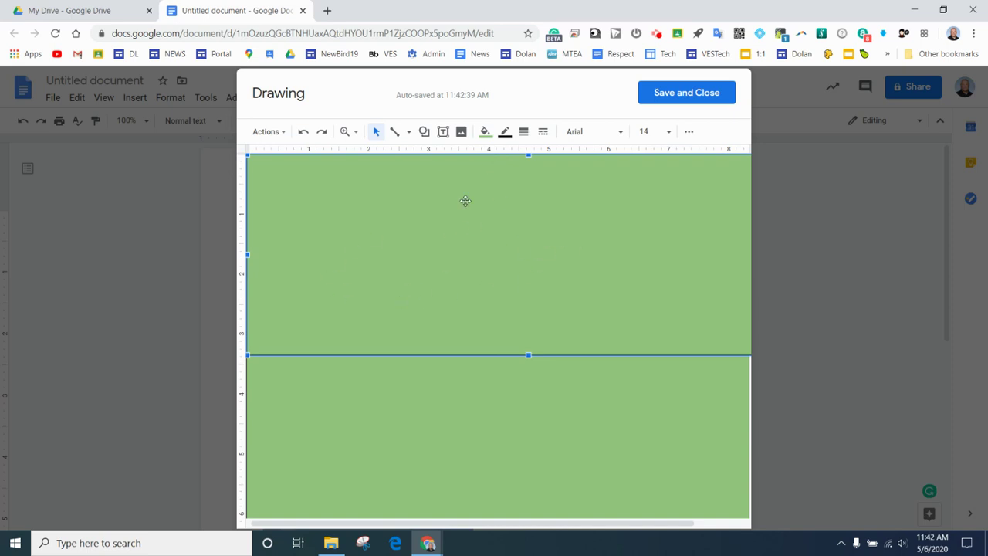
{"action": "left_click", "coordinate": [486, 135]}
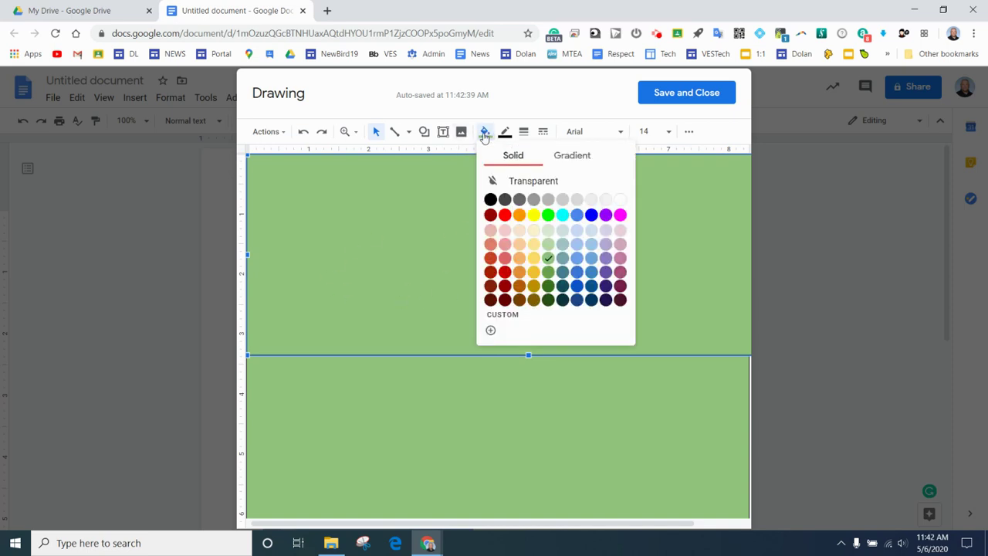
{"action": "left_click", "coordinate": [562, 215]}
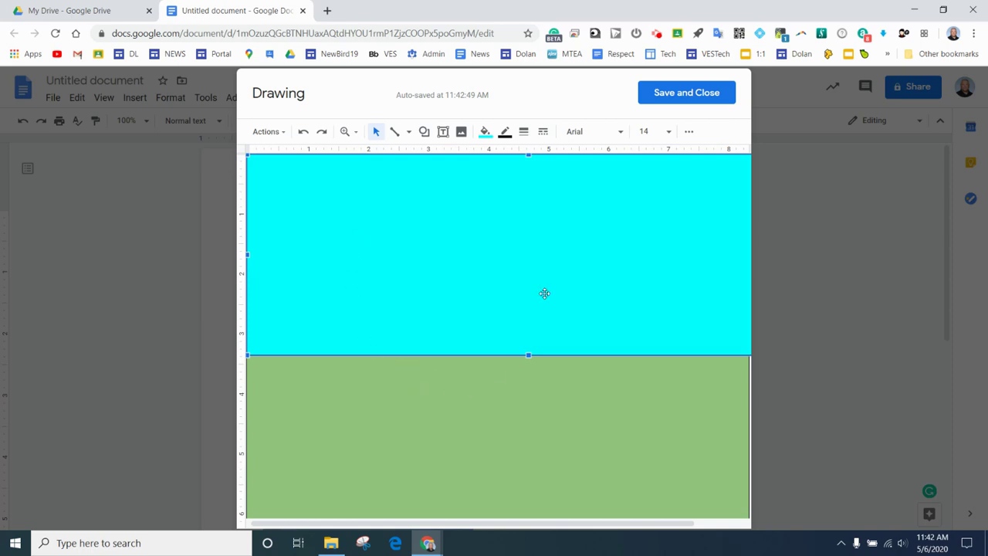
Draw a house body over the right part of the horizon, about 2.6 by 3.1 inches, and fill it with medium blue
{"action": "left_click", "coordinate": [424, 132]}
{"action": "mouse_move", "coordinate": [471, 160]}
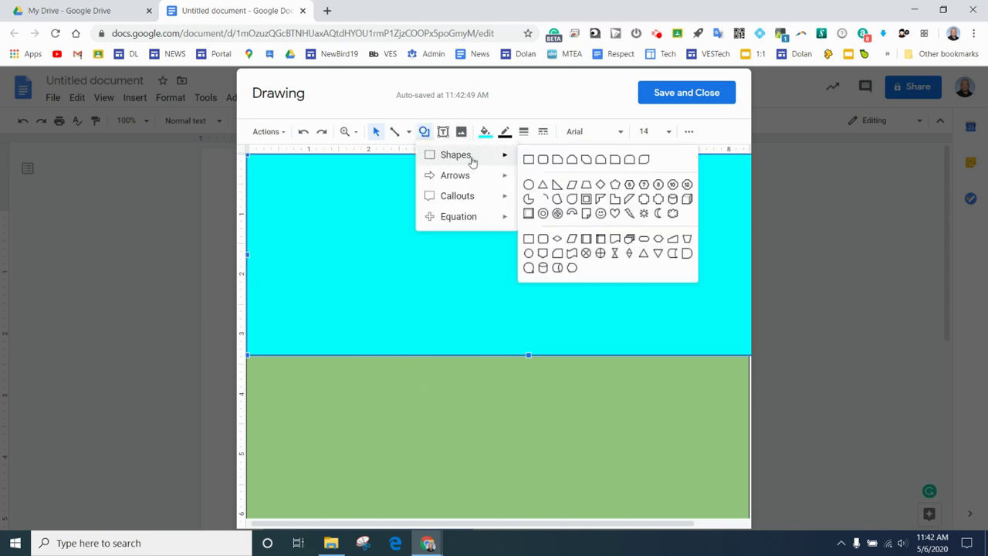
{"action": "left_click", "coordinate": [526, 160]}
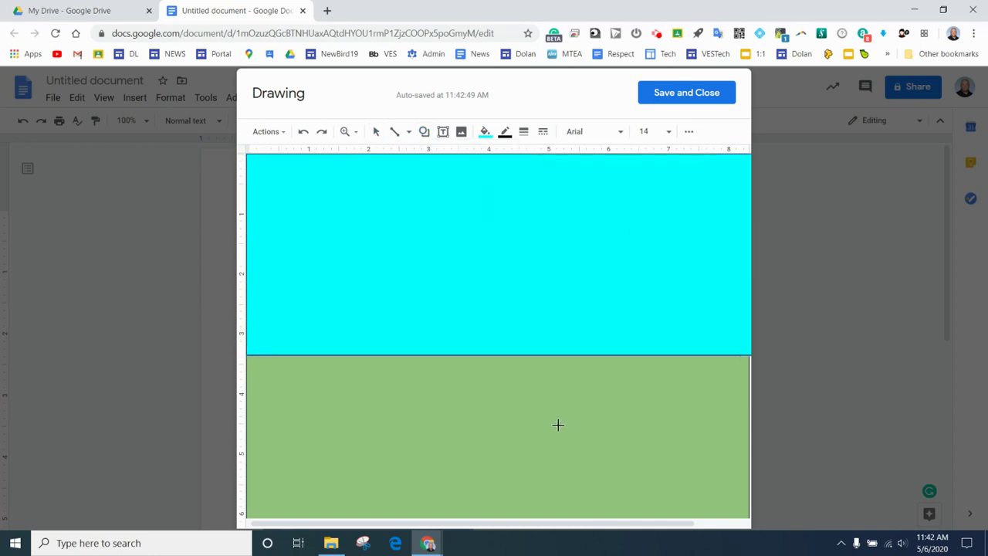
{"action": "left_click_drag", "start_coordinate": [546, 426], "coordinate": [700, 242]}
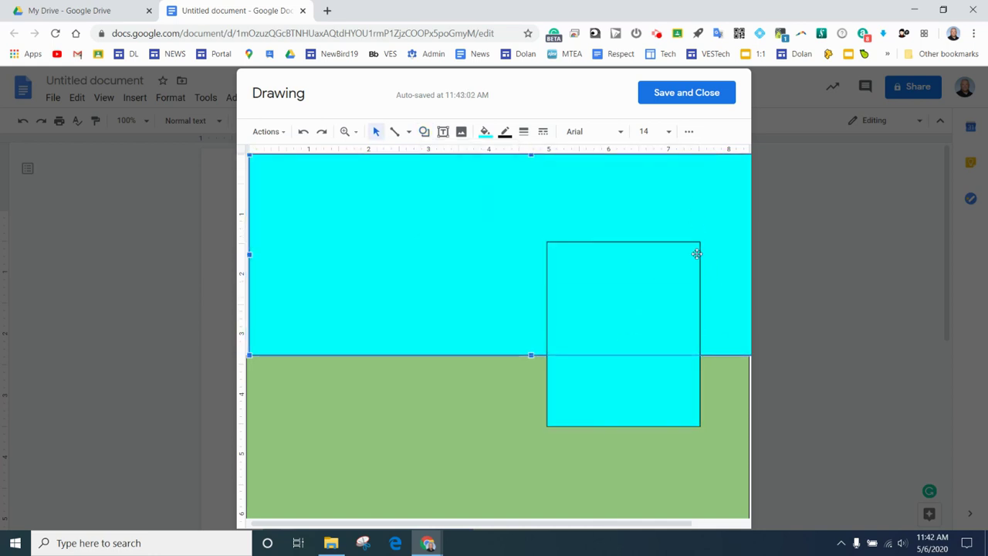
{"action": "left_click", "coordinate": [485, 131]}
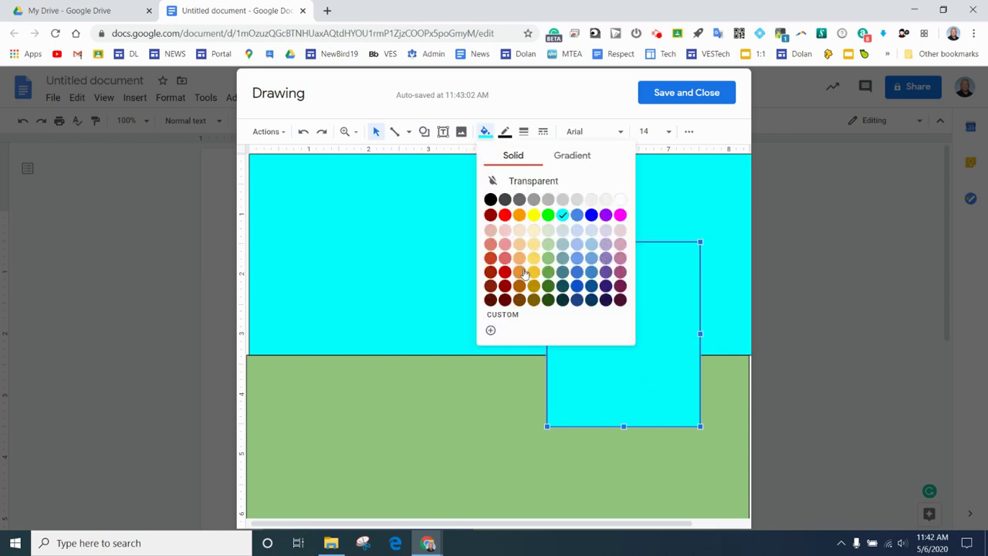
{"action": "left_click", "coordinate": [577, 259]}
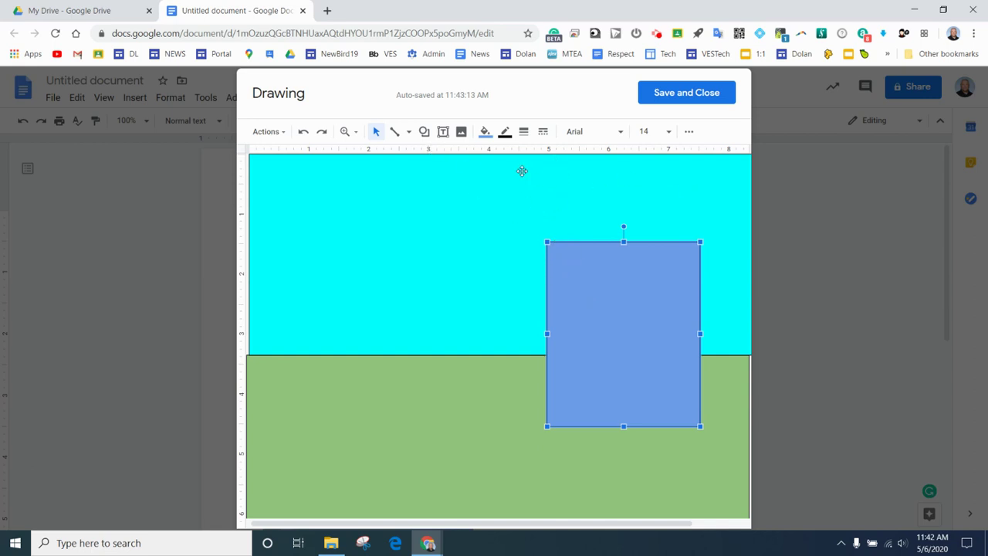
Draw a triangle roof on top of the house body, about 3.1 inches wide and 1.4 inches high
{"action": "left_click", "coordinate": [424, 132]}
{"action": "mouse_move", "coordinate": [441, 160]}
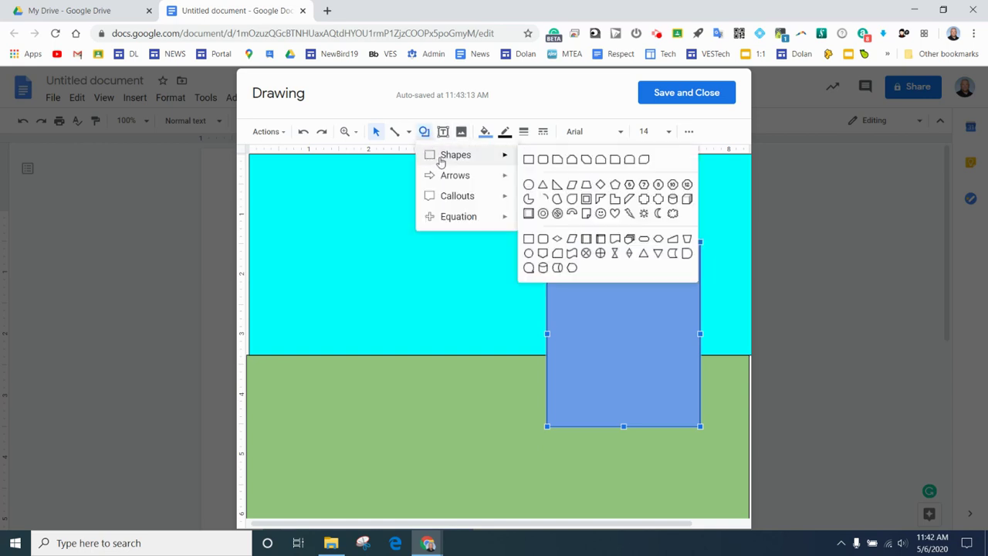
{"action": "left_click", "coordinate": [543, 186]}
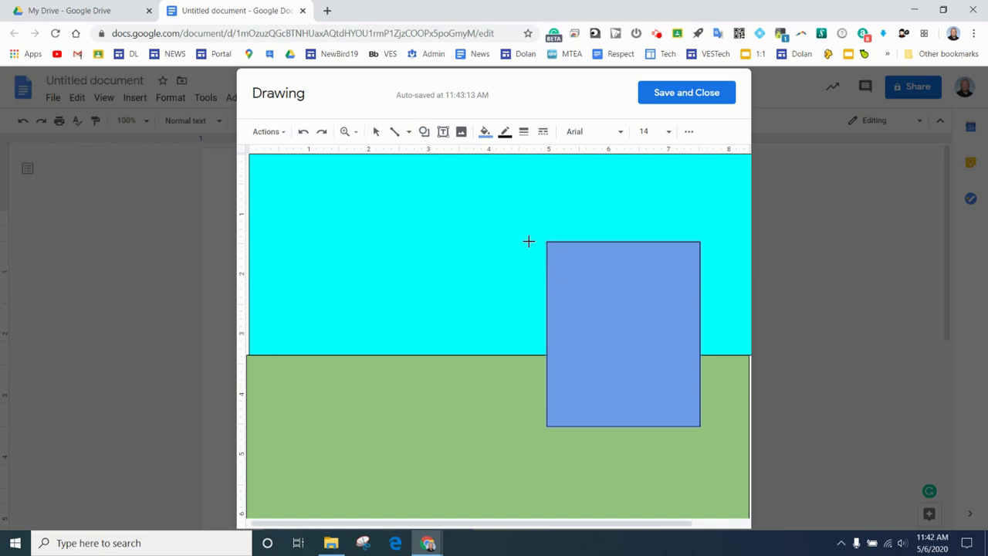
{"action": "left_click_drag", "start_coordinate": [529, 242], "coordinate": [730, 200]}
{"action": "left_click_drag", "start_coordinate": [711, 172], "coordinate": [716, 159]}
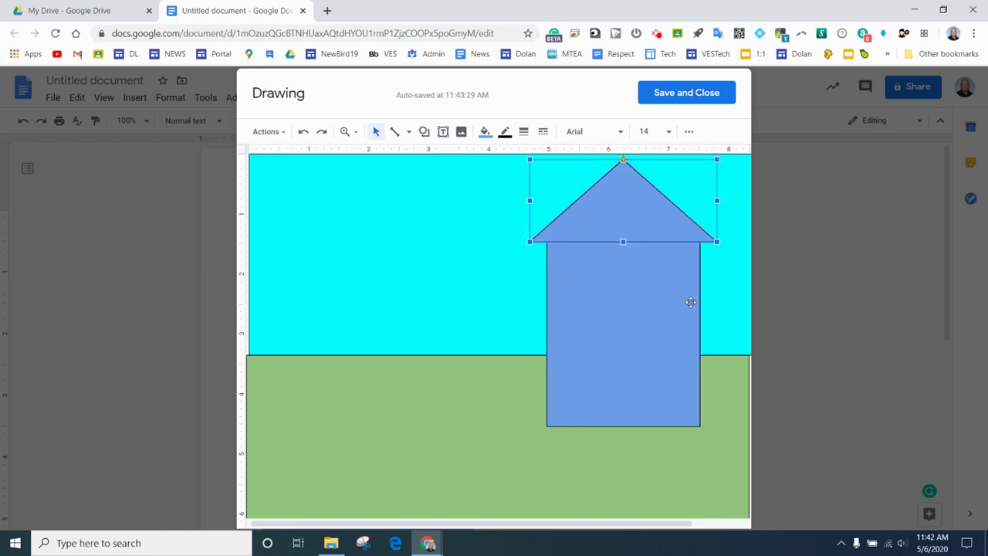
{"action": "left_click", "coordinate": [460, 132]}
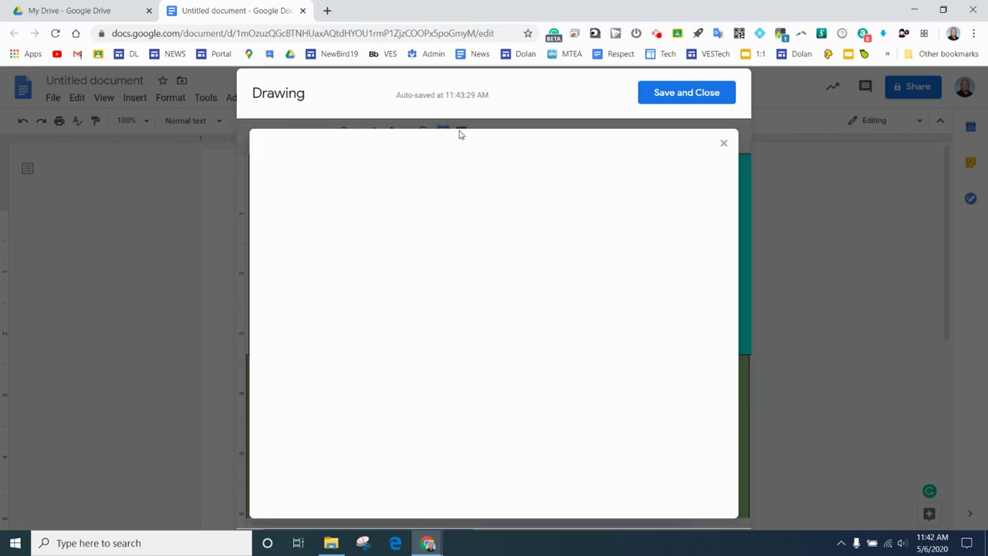
{"action": "left_click", "coordinate": [725, 148]}
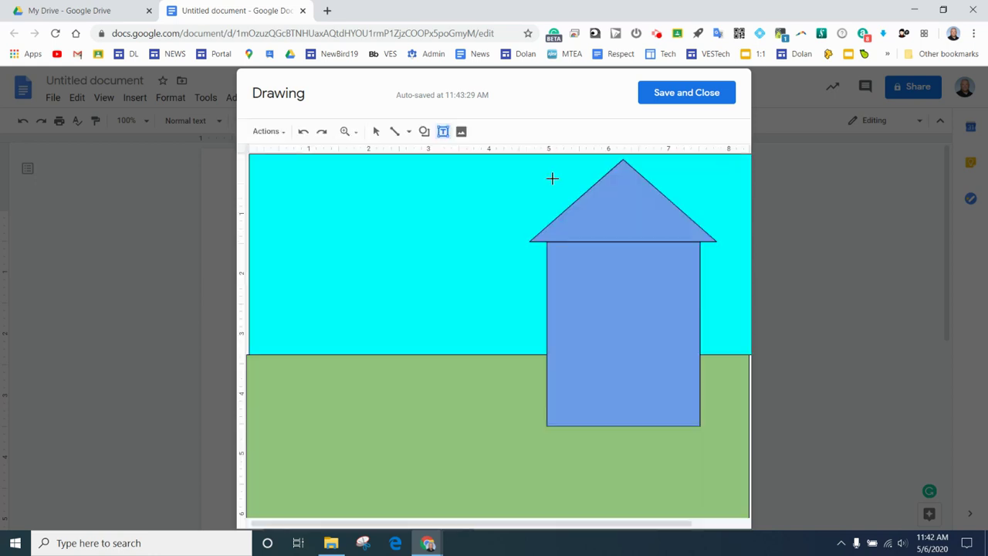
Draw a rectangular door at the middle of the house's base, about 0.6 by 0.9 inches, and fill it with white
{"action": "left_click", "coordinate": [424, 131]}
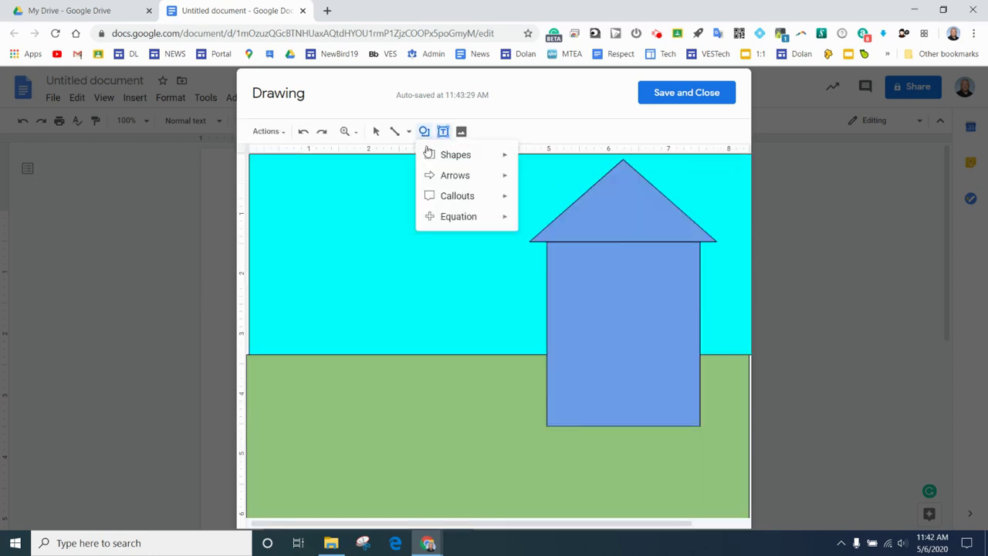
{"action": "mouse_move", "coordinate": [452, 154]}
{"action": "left_click", "coordinate": [528, 159]}
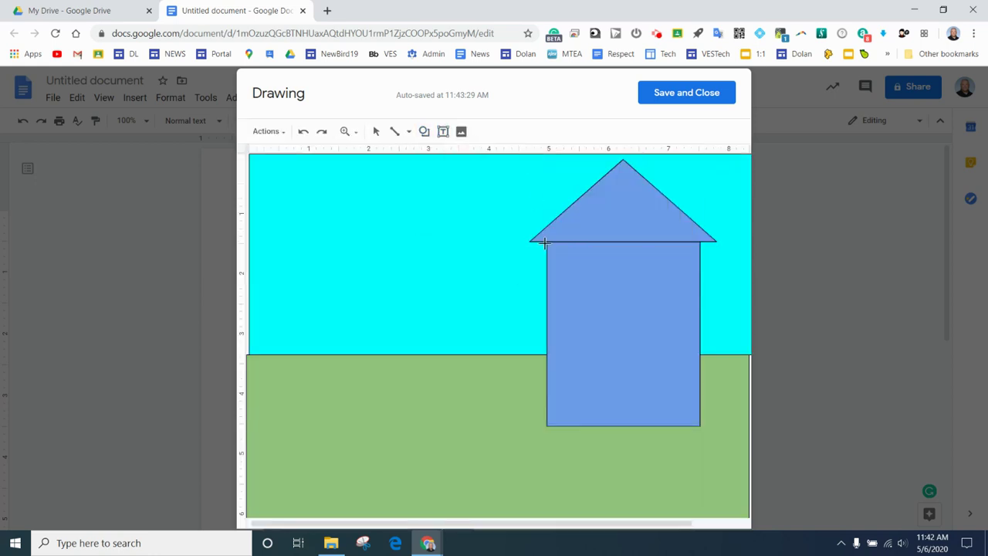
{"action": "mouse_move", "coordinate": [608, 372]}
{"action": "left_mouse_down"}
{"action": "mouse_move", "coordinate": [608, 401]}
{"action": "mouse_move", "coordinate": [646, 424]}
{"action": "left_mouse_up"}
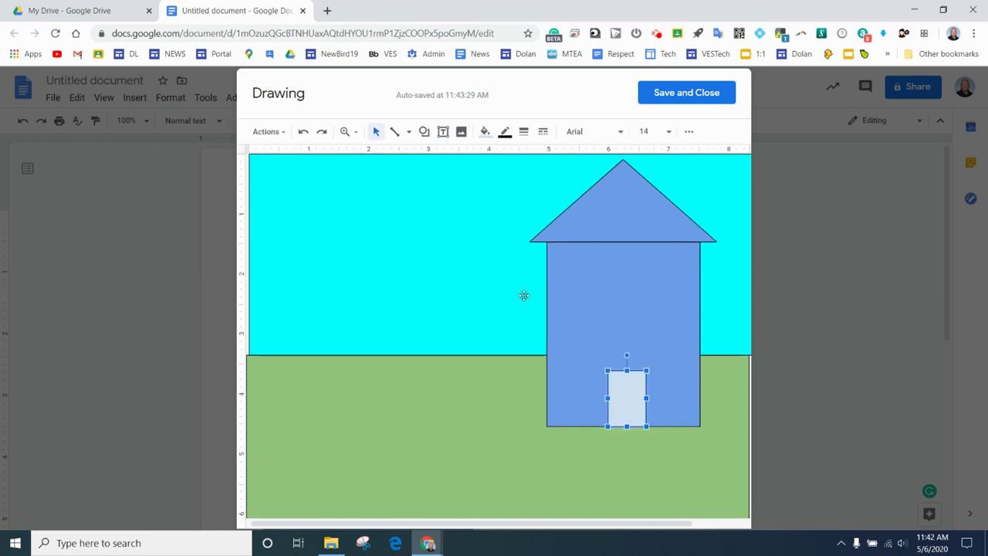
{"action": "left_click", "coordinate": [486, 132]}
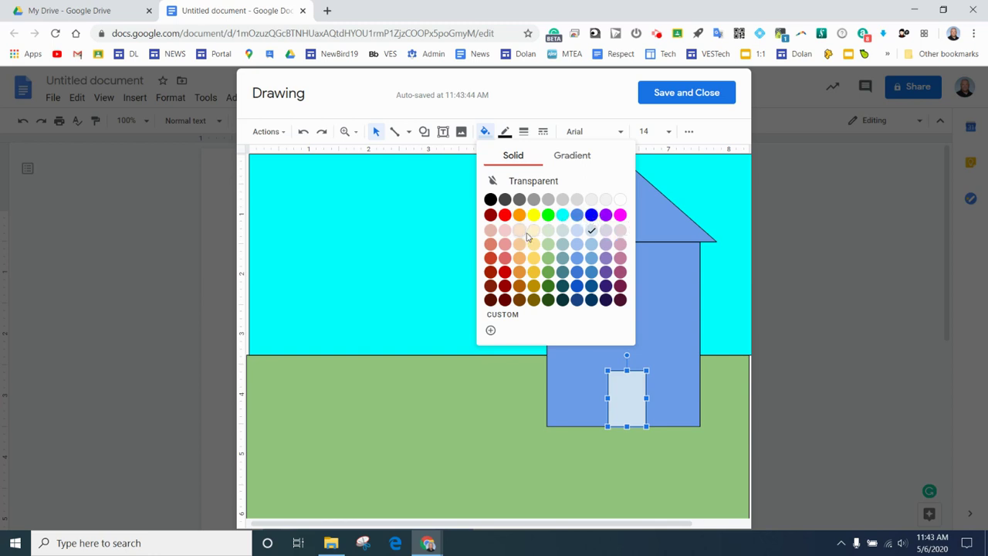
{"action": "left_click", "coordinate": [620, 200]}
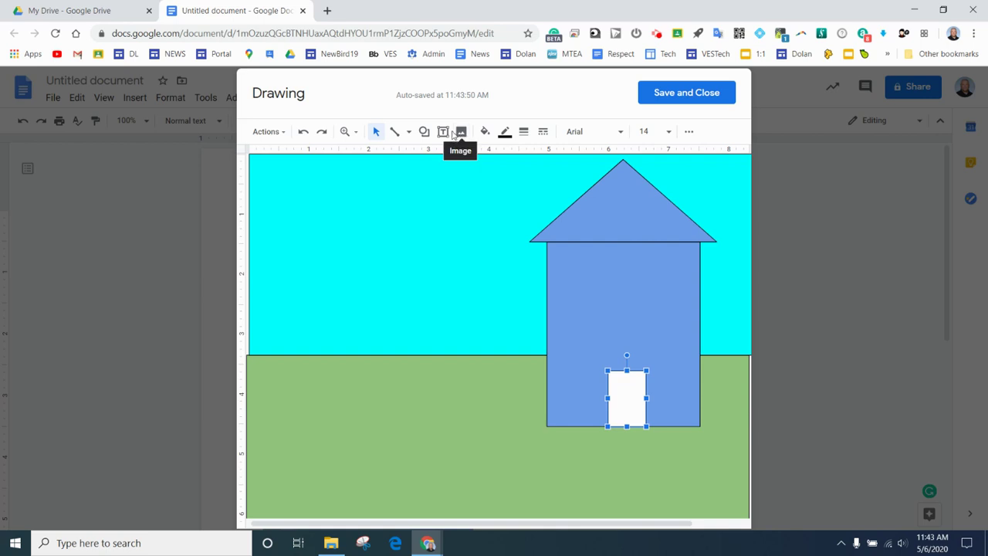
Draw two white rectangular windows side by side on the house's upper wall, each about 0.7 by 0.6 inches
{"action": "left_click", "coordinate": [424, 131]}
{"action": "mouse_move", "coordinate": [474, 158]}
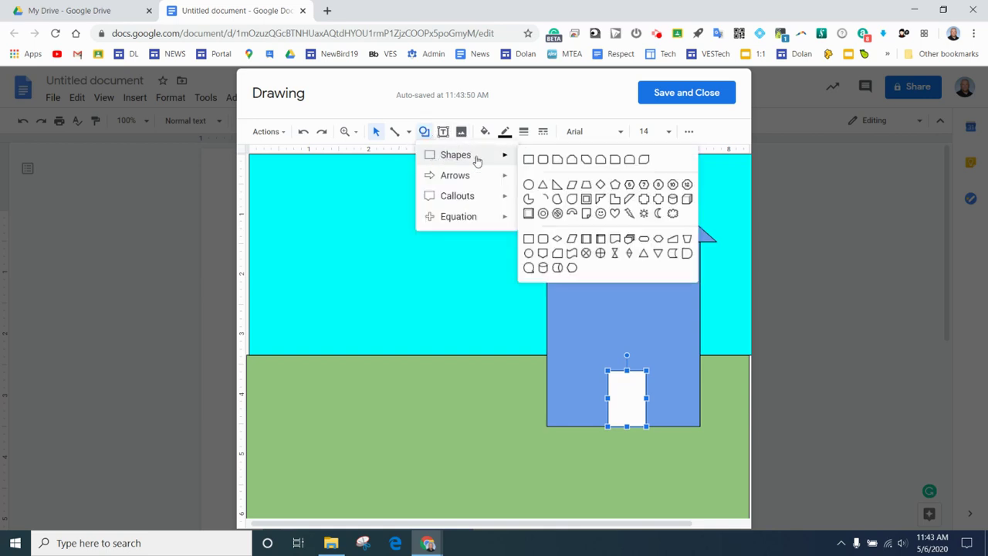
{"action": "left_click", "coordinate": [528, 160]}
{"action": "left_click_drag", "start_coordinate": [567, 280], "coordinate": [610, 313]}
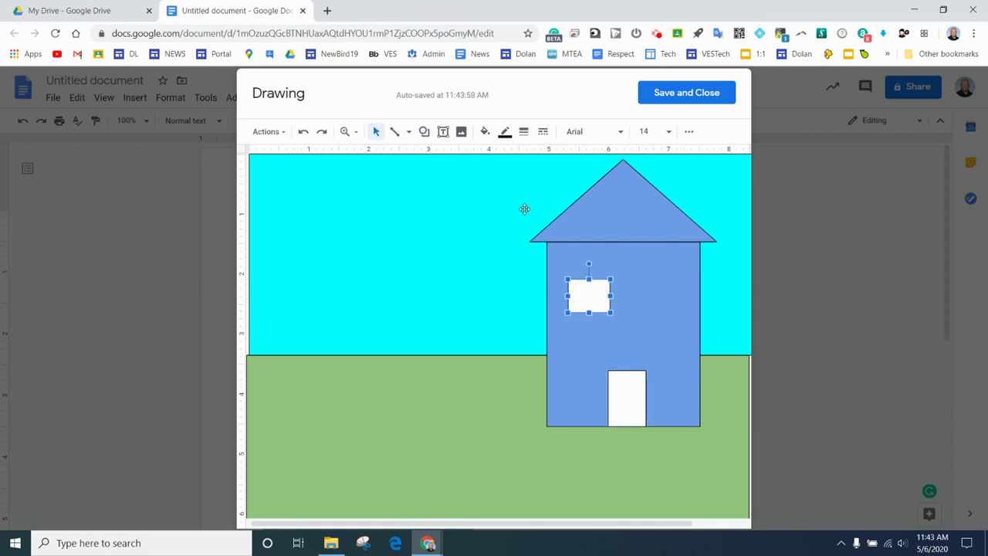
{"action": "left_click", "coordinate": [443, 133]}
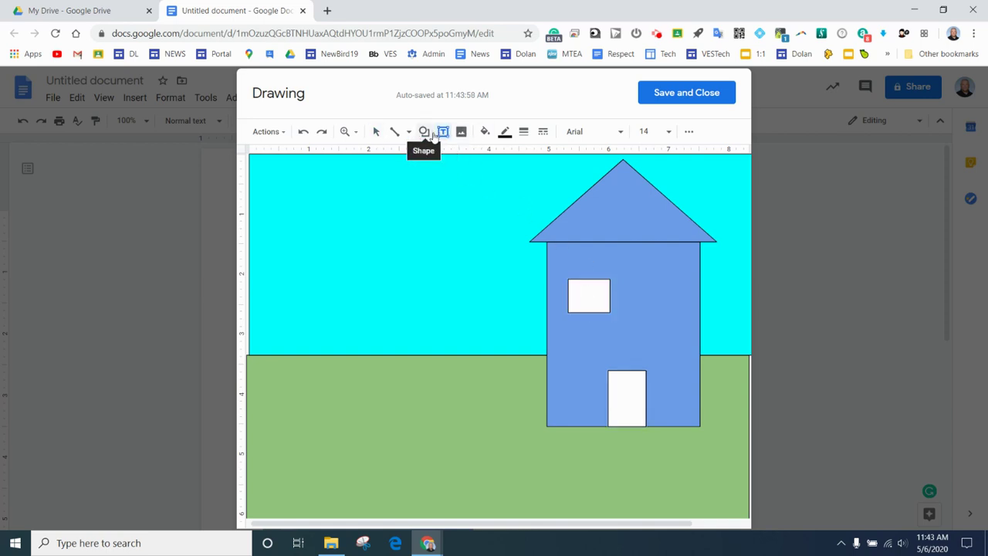
{"action": "left_click", "coordinate": [431, 133]}
{"action": "mouse_move", "coordinate": [452, 155]}
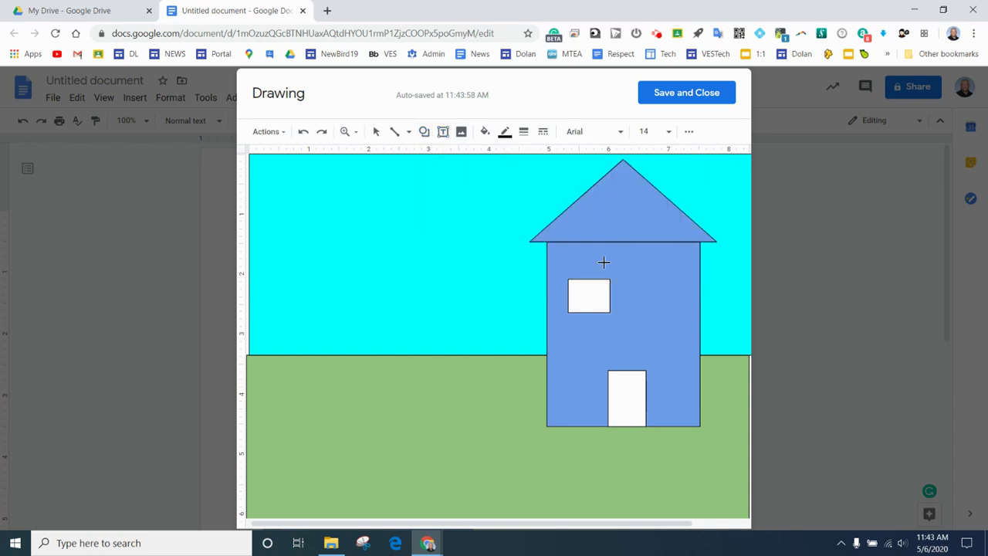
{"action": "left_click", "coordinate": [531, 160]}
{"action": "left_click_drag", "start_coordinate": [642, 281], "coordinate": [687, 314]}
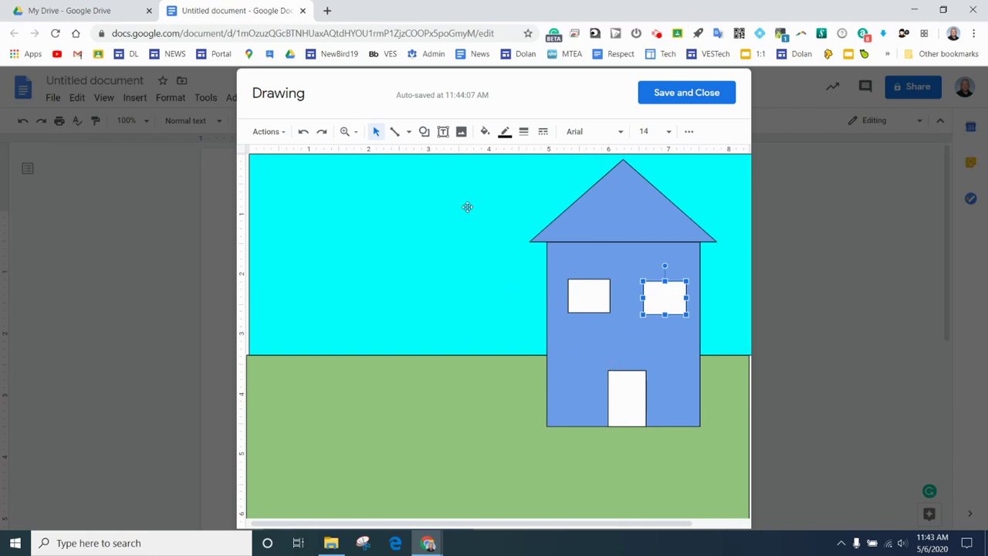
Draw a sun shape about 2.1 by 1.6 inches in the sky's upper-left area and fill it with yellow
{"action": "left_click", "coordinate": [427, 135]}
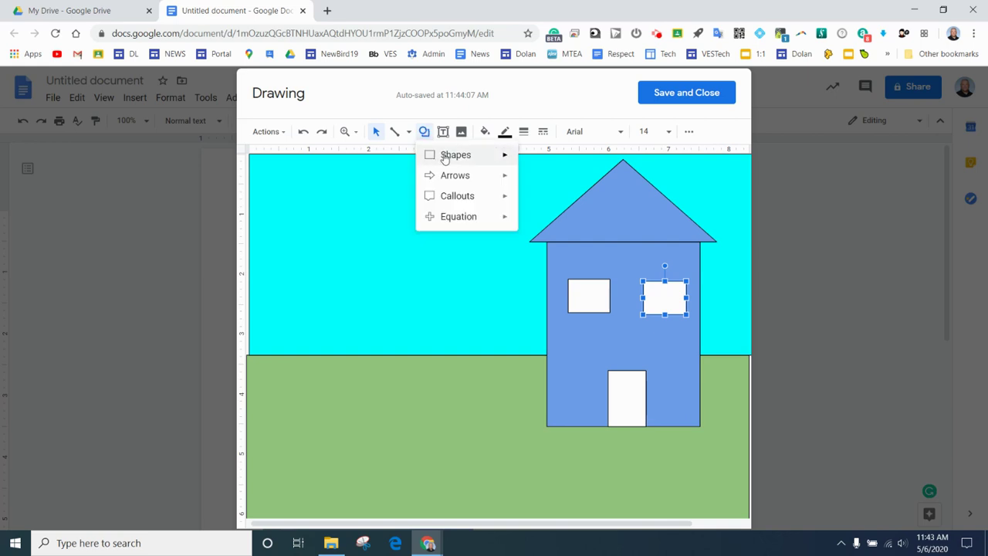
{"action": "mouse_move", "coordinate": [445, 158]}
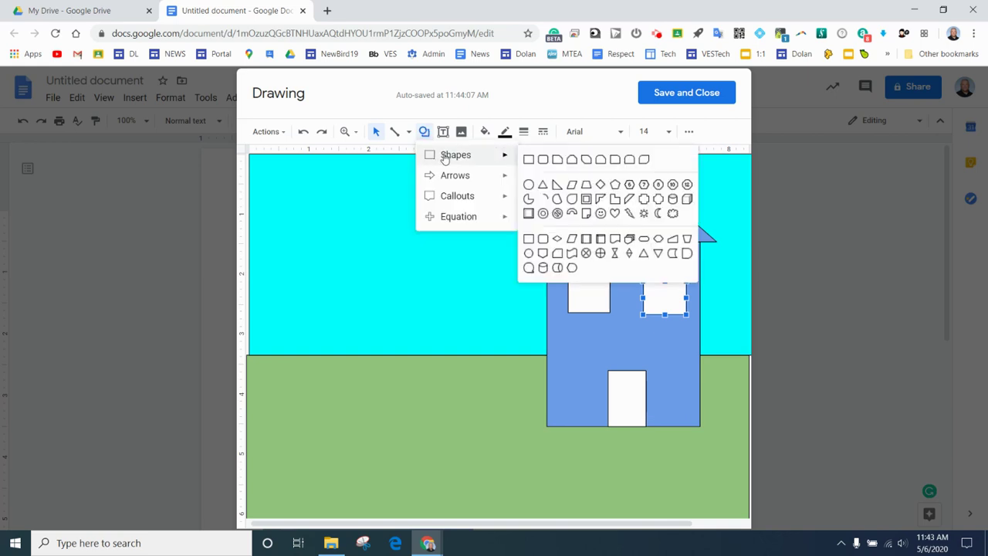
{"action": "left_click", "coordinate": [644, 217]}
{"action": "left_click_drag", "start_coordinate": [281, 178], "coordinate": [406, 274]}
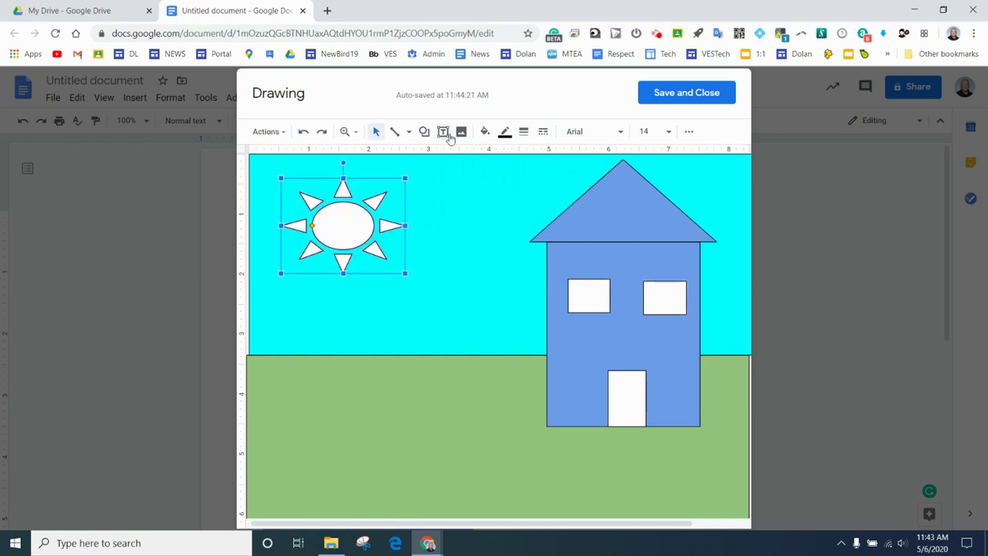
{"action": "left_click", "coordinate": [486, 133]}
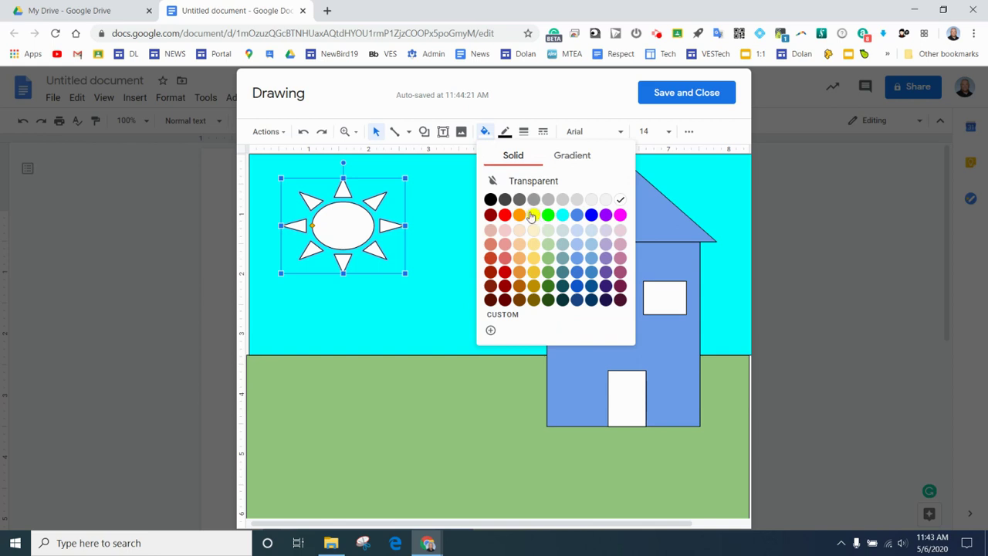
{"action": "left_click", "coordinate": [533, 215]}
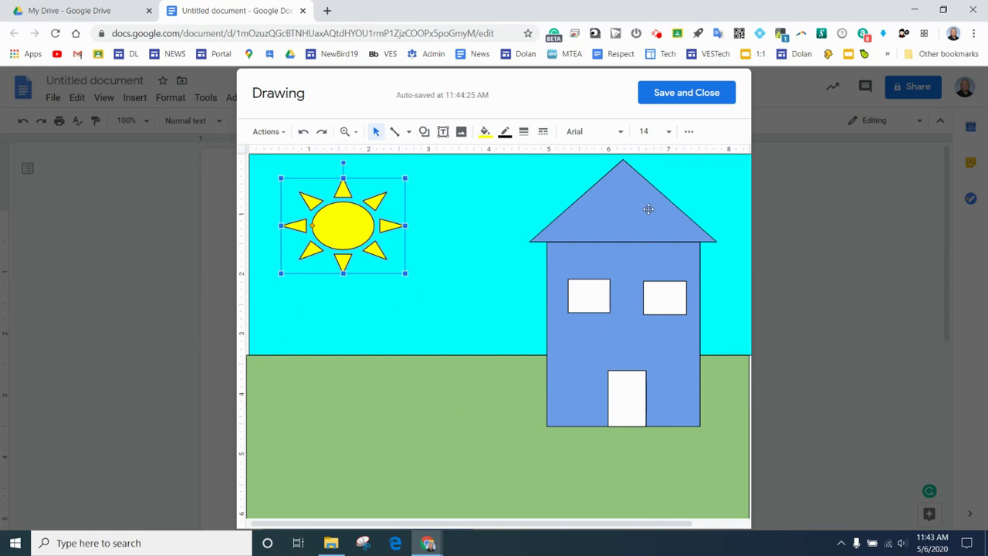
Save the drawing into the document and shrink it proportionally to about 3.4 inches wide
{"action": "left_click", "coordinate": [682, 93]}
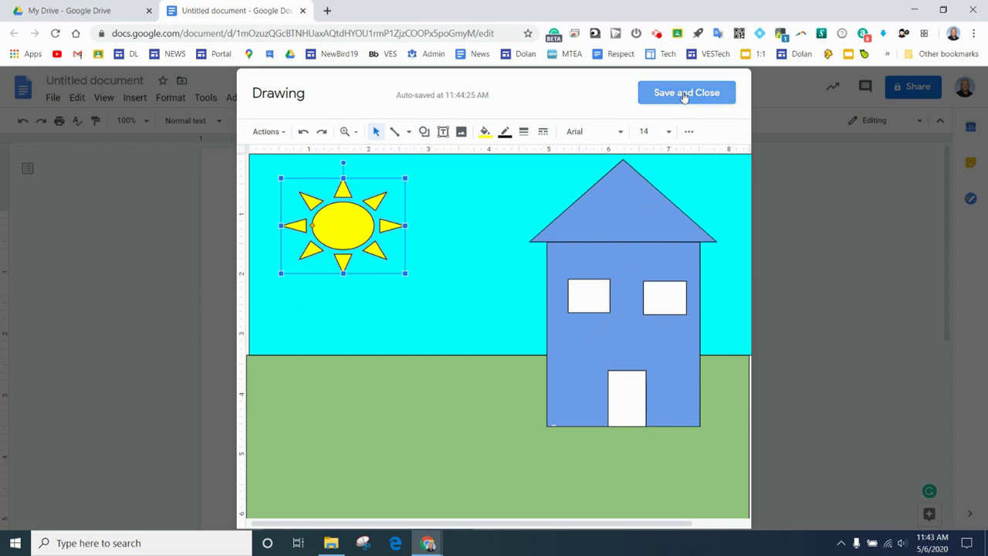
{"action": "left_click", "coordinate": [430, 379]}
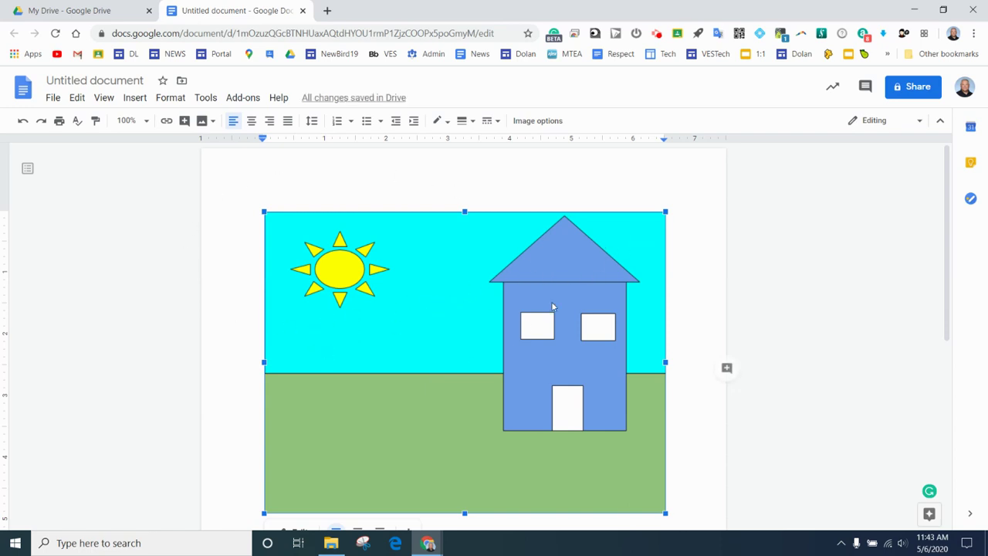
{"action": "left_click_drag", "start_coordinate": [665, 211], "coordinate": [472, 359]}
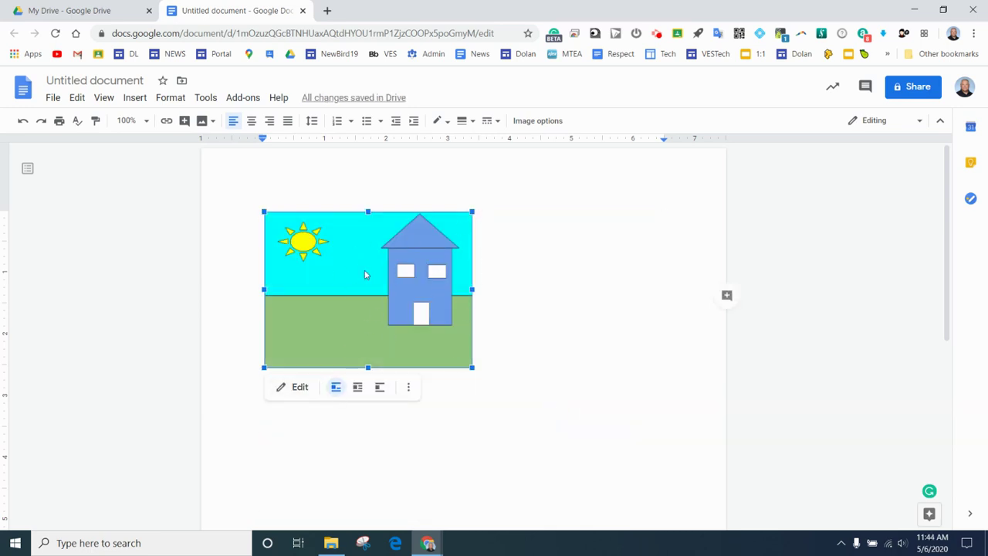
Set the house drawing to wrap text and move it to the right side of the page
{"action": "left_click", "coordinate": [357, 387]}
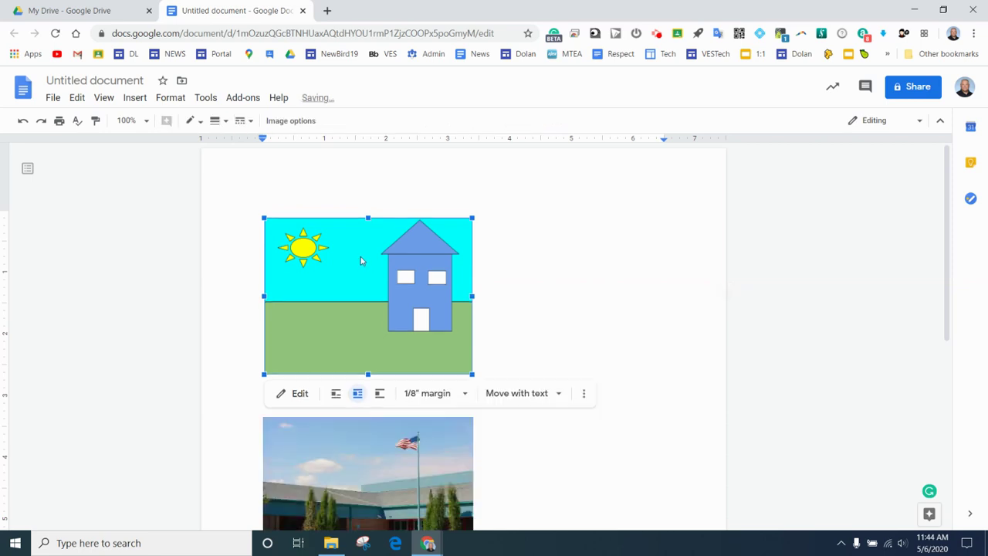
{"action": "mouse_move", "coordinate": [344, 278]}
{"action": "left_mouse_down"}
{"action": "mouse_move", "coordinate": [571, 254]}
{"action": "mouse_move", "coordinate": [575, 278]}
{"action": "left_mouse_up"}
{"action": "mouse_move", "coordinate": [644, 284]}
{"action": "left_mouse_down"}
{"action": "mouse_move", "coordinate": [461, 276]}
{"action": "mouse_move", "coordinate": [551, 251]}
{"action": "mouse_move", "coordinate": [602, 254]}
{"action": "left_mouse_up"}
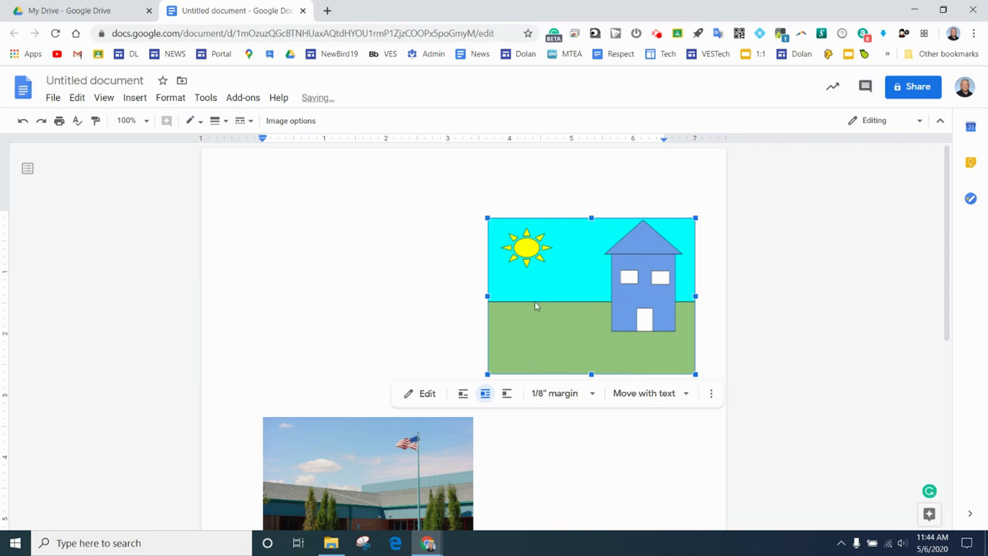
Reopen and close the house drawing without edits, and move it down the page beside the building photo
{"action": "double_click", "coordinate": [582, 293]}
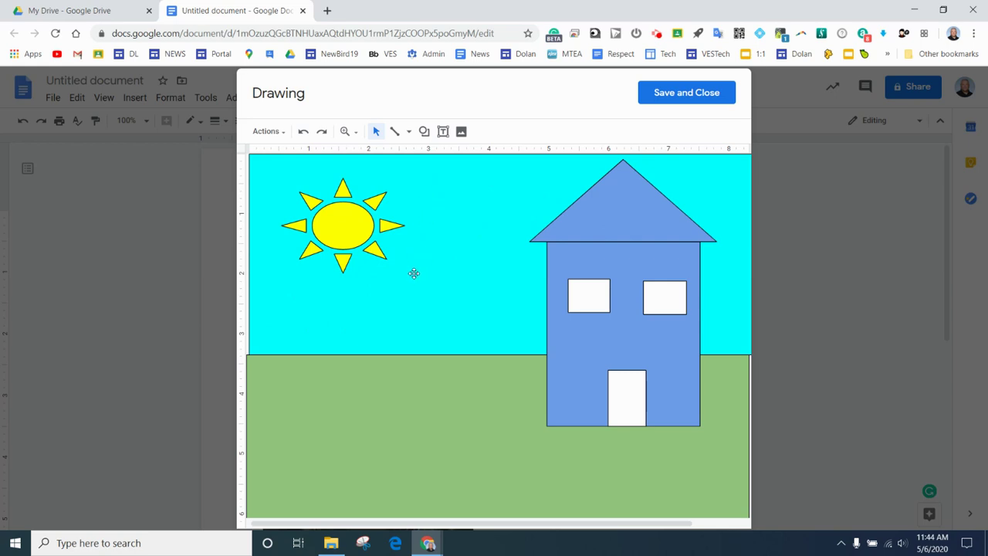
{"action": "left_click", "coordinate": [671, 95]}
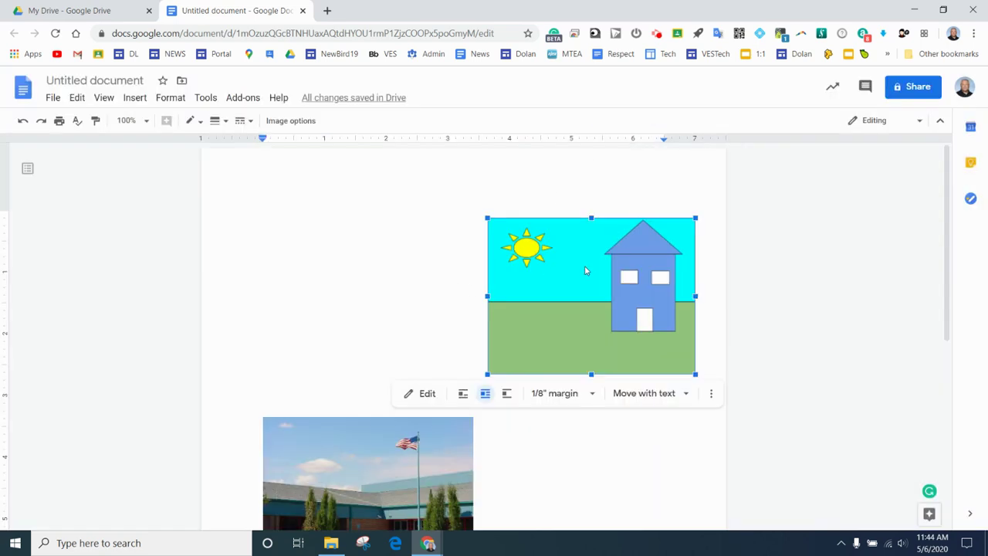
{"action": "mouse_move", "coordinate": [585, 270]}
{"action": "left_mouse_down"}
{"action": "mouse_move", "coordinate": [578, 435]}
{"action": "mouse_move", "coordinate": [580, 377]}
{"action": "mouse_move", "coordinate": [564, 405]}
{"action": "left_mouse_up"}
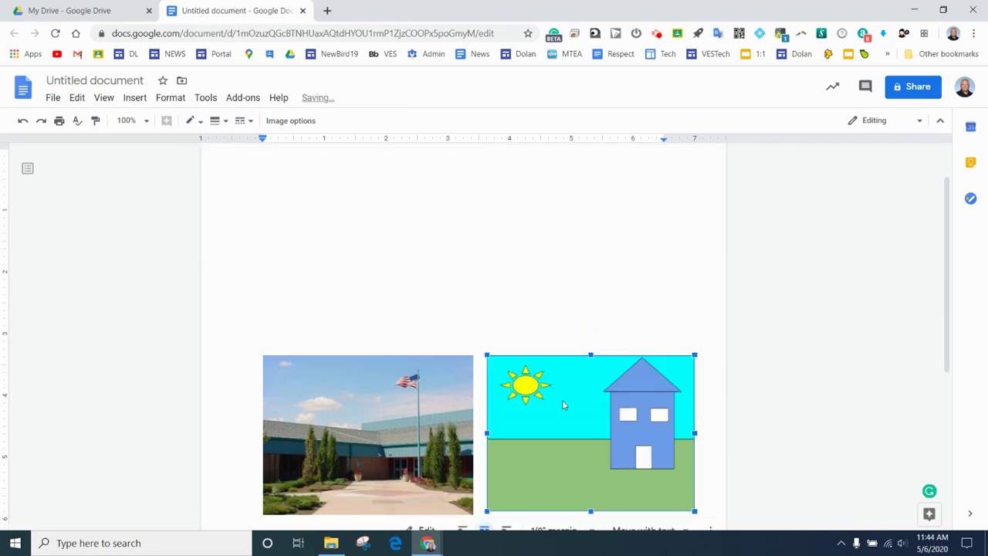
Reposition the building photo slightly higher on the page than the house drawing
{"action": "mouse_move", "coordinate": [378, 423]}
{"action": "left_mouse_down"}
{"action": "mouse_move", "coordinate": [363, 251]}
{"action": "mouse_move", "coordinate": [360, 323]}
{"action": "mouse_move", "coordinate": [378, 353]}
{"action": "left_mouse_up"}
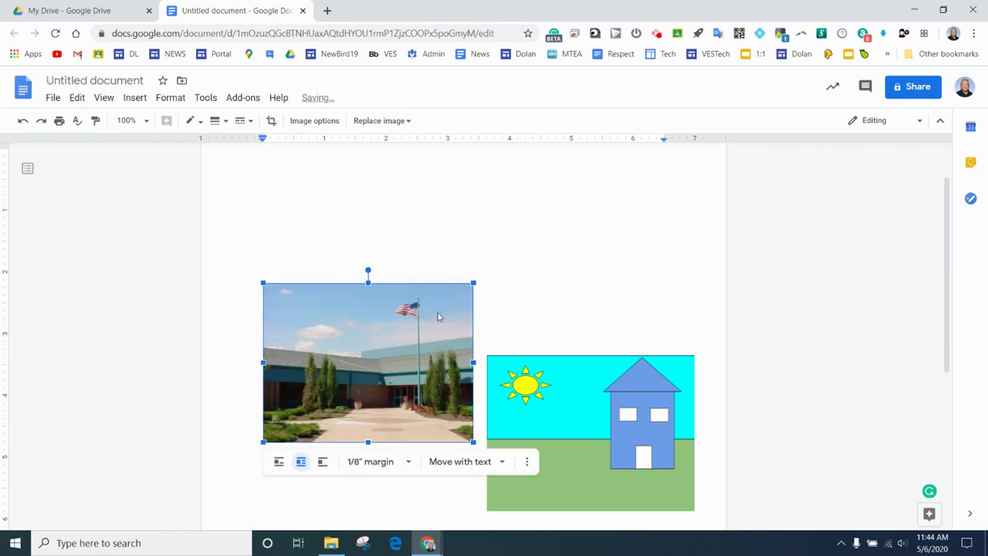
{"action": "scroll", "coordinate": [438, 314], "scroll_direction": "up", "scroll_amount": 1}
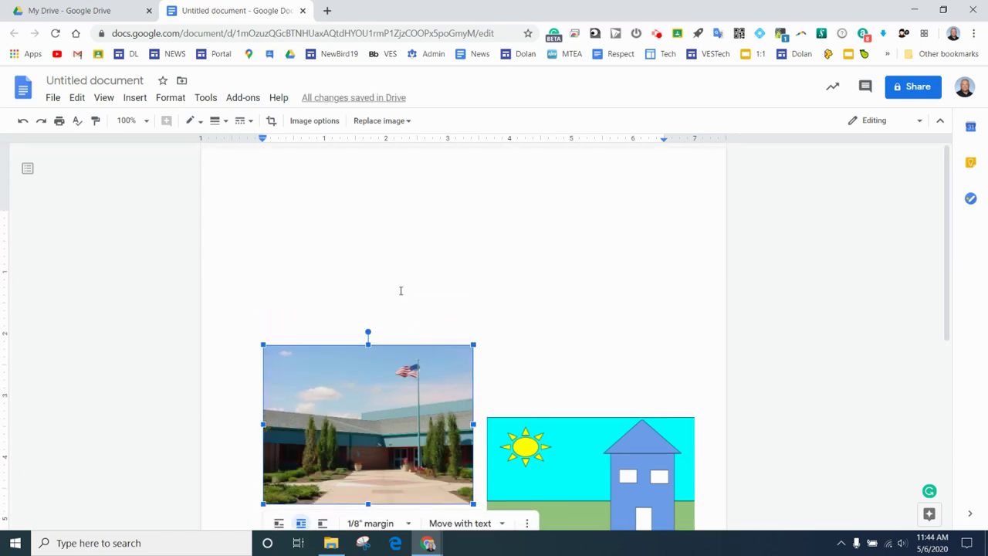
{"action": "left_click_drag", "start_coordinate": [393, 396], "coordinate": [387, 404]}
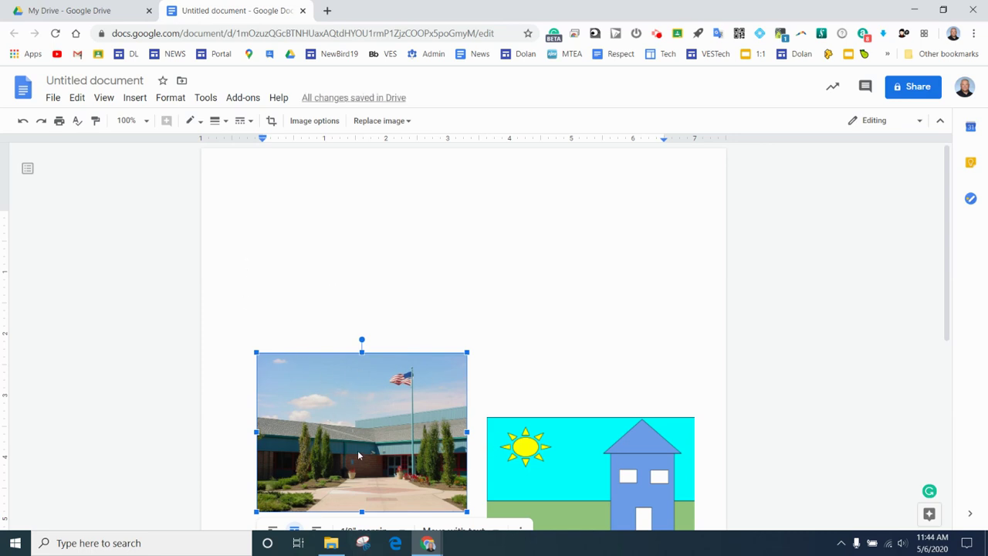
{"action": "left_click_drag", "start_coordinate": [362, 404], "coordinate": [366, 405]}
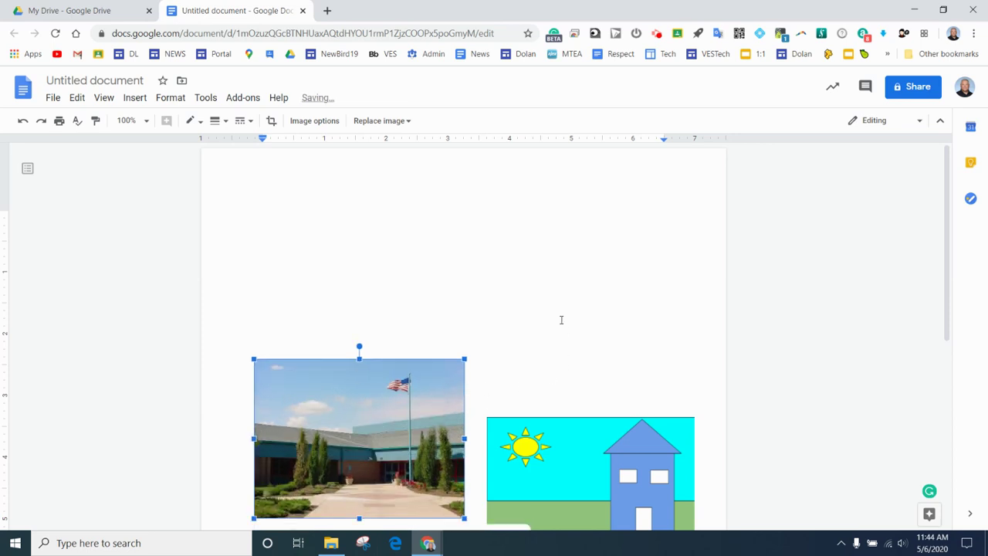
Cut the building photo from the page and start a new drawing in the document
{"action": "right_click", "coordinate": [365, 419]}
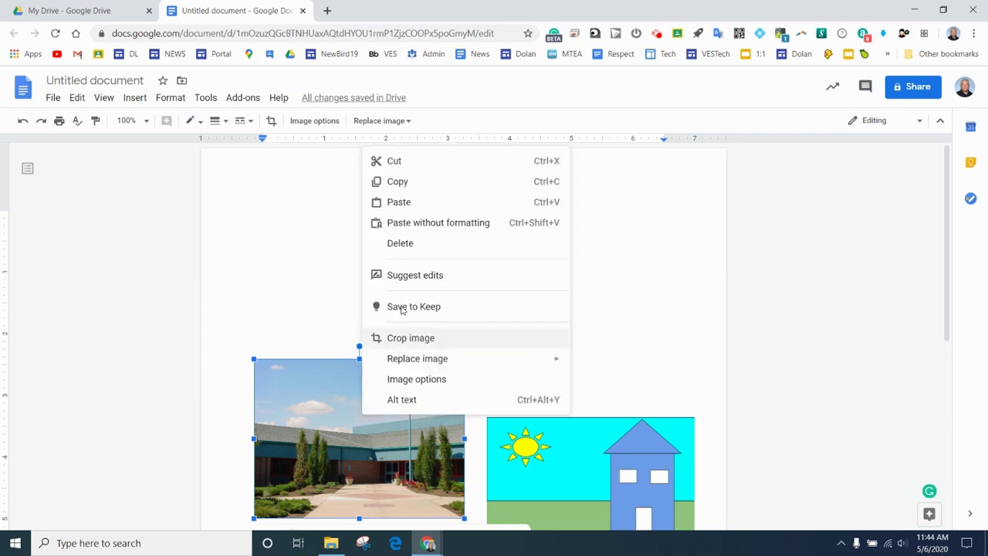
{"action": "left_click", "coordinate": [409, 161]}
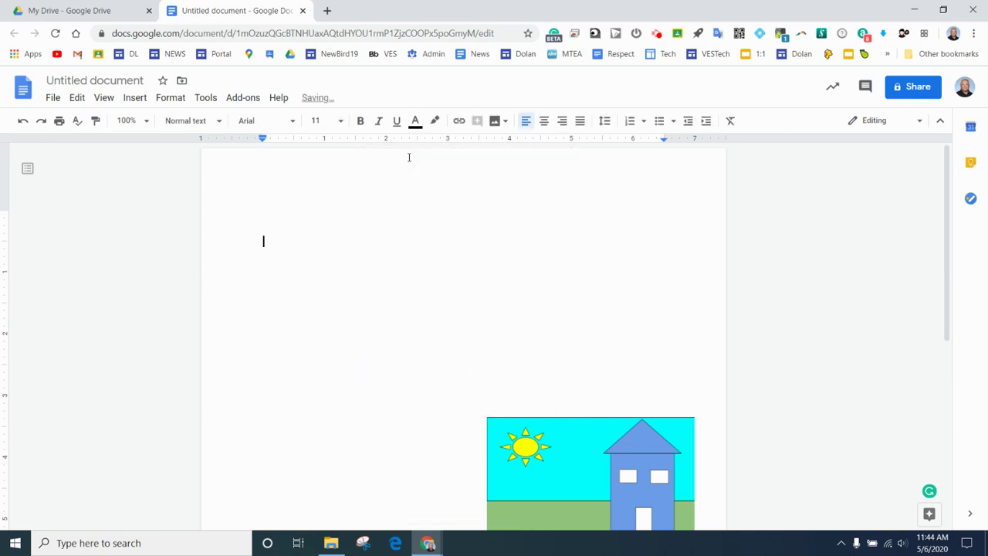
{"action": "left_click", "coordinate": [135, 99]}
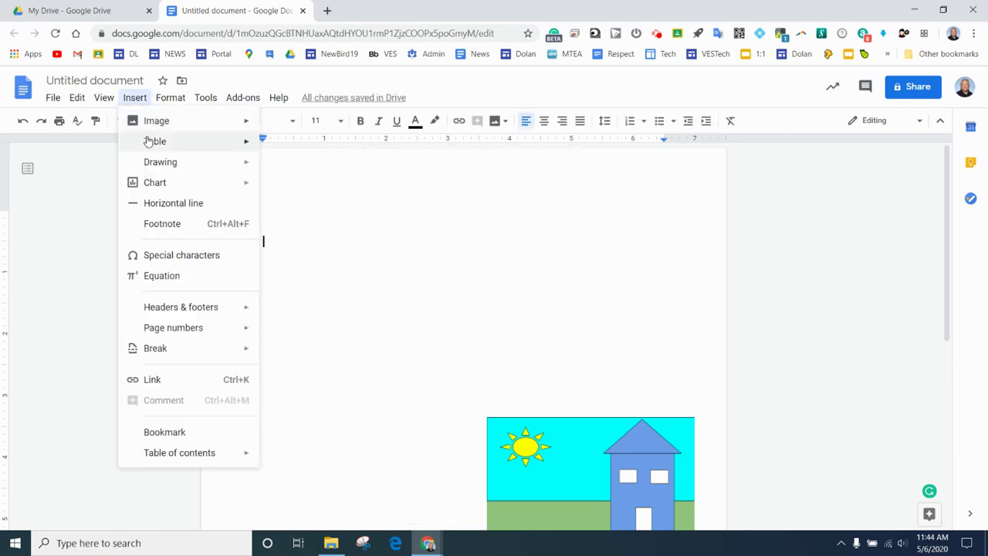
{"action": "mouse_move", "coordinate": [244, 165]}
{"action": "left_click", "coordinate": [302, 166]}
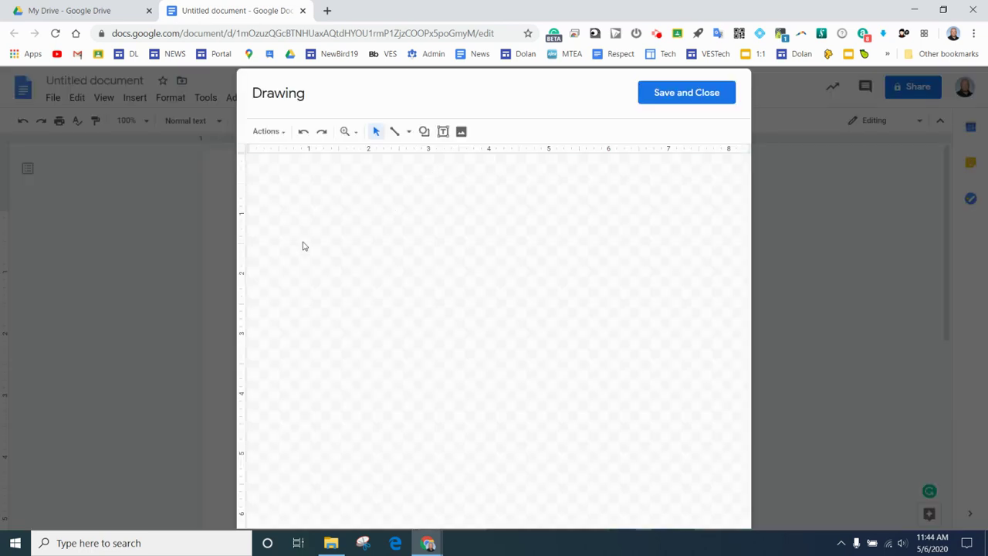
Paste the building photo into the new drawing, enlarge it to about 6.5 by 4.9 inches and centre it on the canvas
{"action": "right_click", "coordinate": [325, 213]}
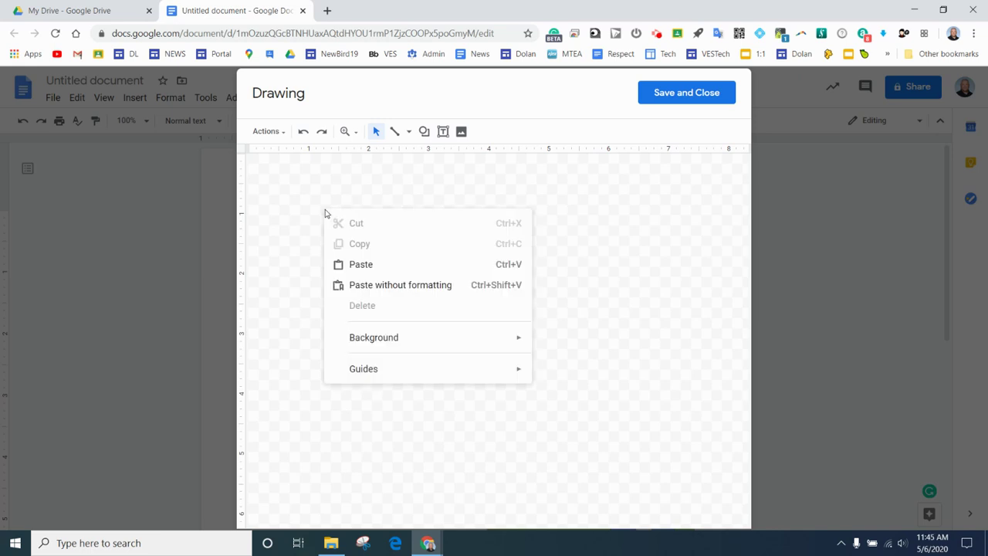
{"action": "left_click", "coordinate": [378, 268]}
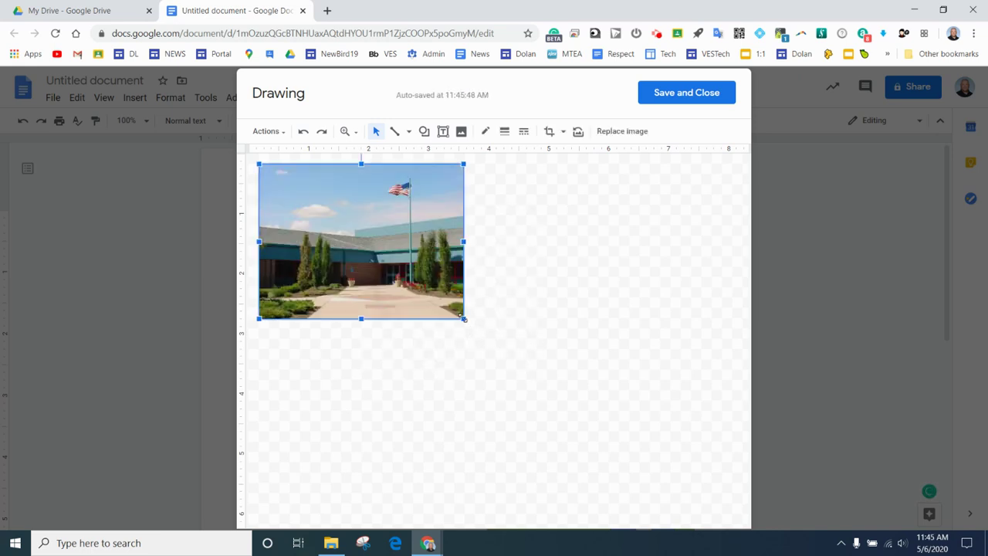
{"action": "left_click_drag", "start_coordinate": [464, 318], "coordinate": [651, 461]}
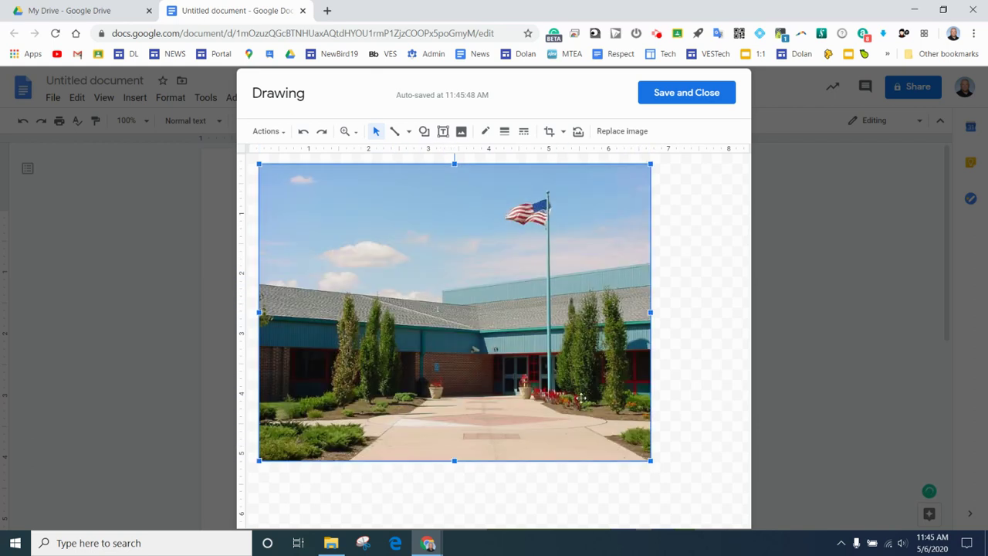
{"action": "left_click_drag", "start_coordinate": [499, 341], "coordinate": [536, 360]}
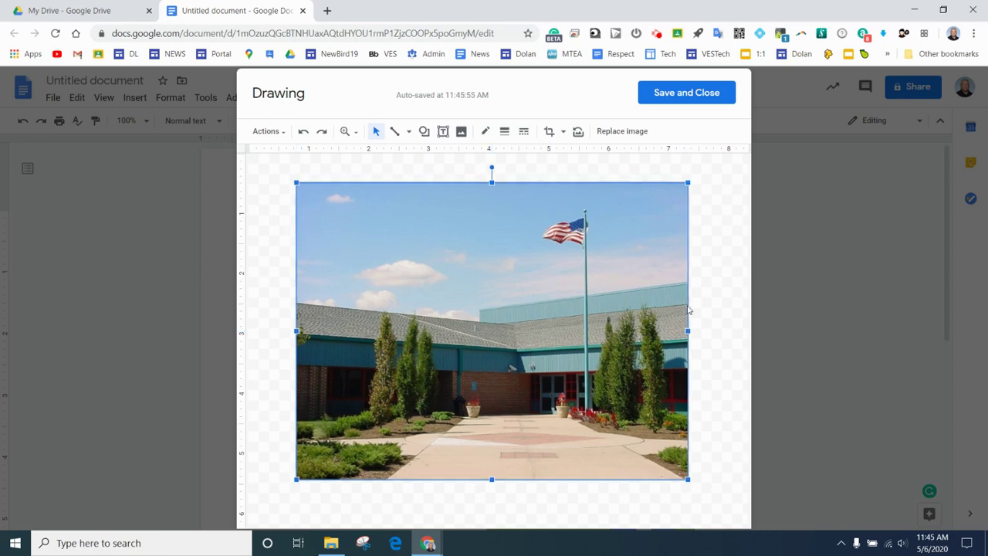
Mask the building photo with a heart shape and move it about half an inch lower on the canvas
{"action": "left_click", "coordinate": [723, 340]}
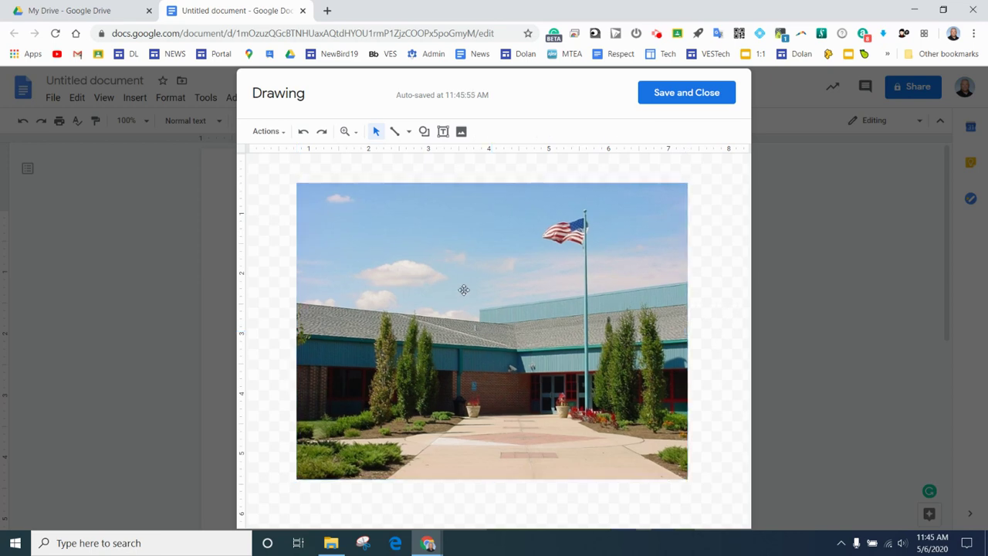
{"action": "left_click", "coordinate": [497, 329]}
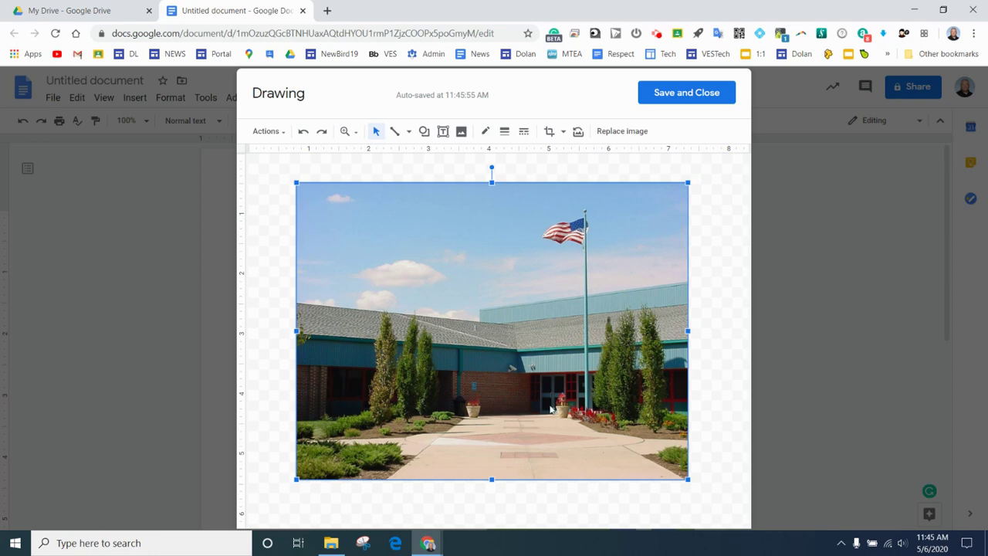
{"action": "left_click", "coordinate": [564, 133]}
{"action": "mouse_move", "coordinate": [562, 157]}
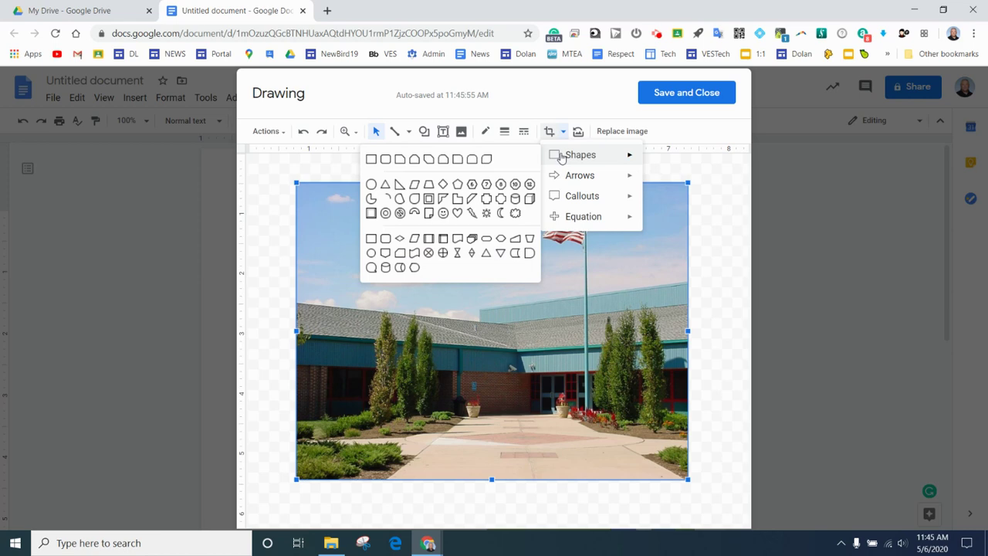
{"action": "mouse_move", "coordinate": [571, 178]}
{"action": "mouse_move", "coordinate": [572, 199]}
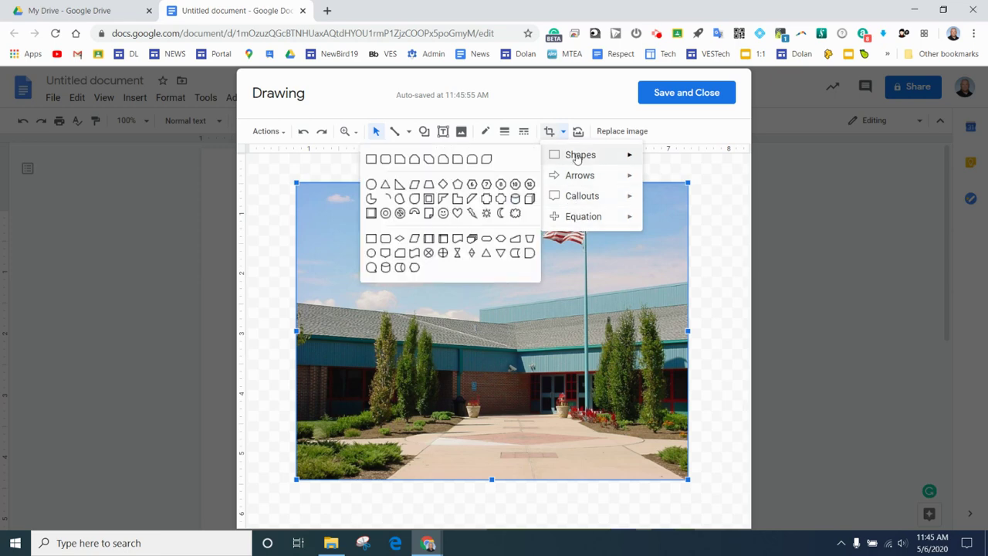
{"action": "left_click", "coordinate": [458, 216]}
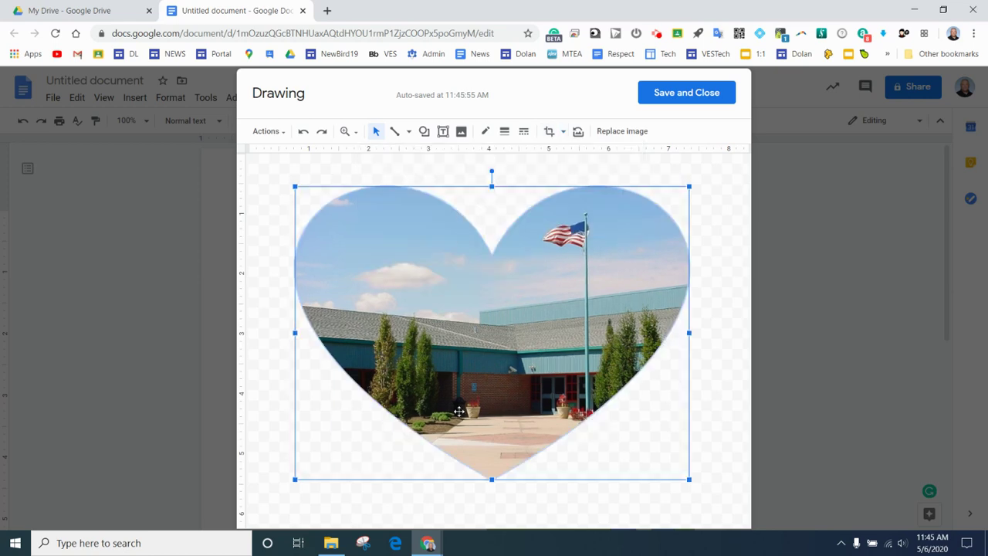
{"action": "left_click", "coordinate": [707, 389]}
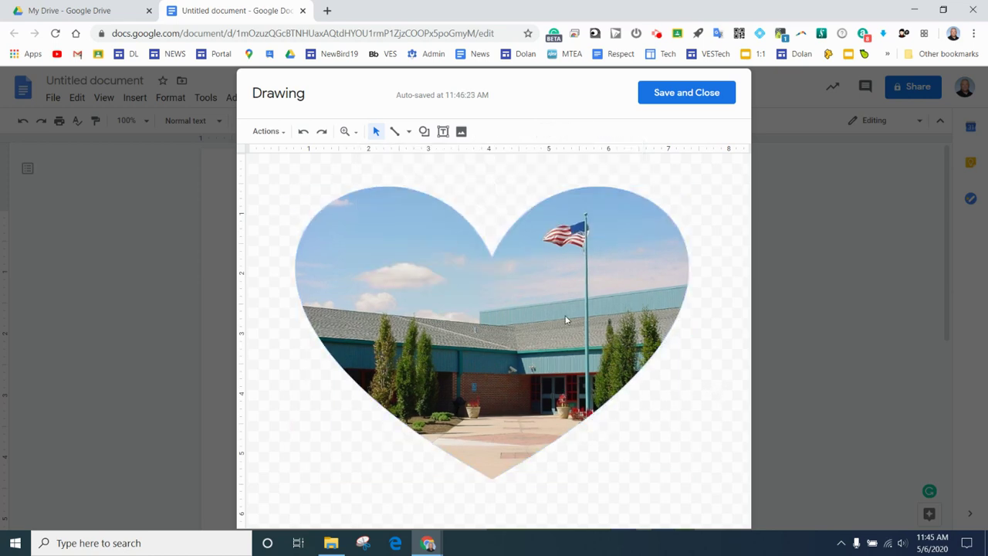
{"action": "left_click_drag", "start_coordinate": [566, 319], "coordinate": [563, 328]}
{"action": "left_click", "coordinate": [713, 262]}
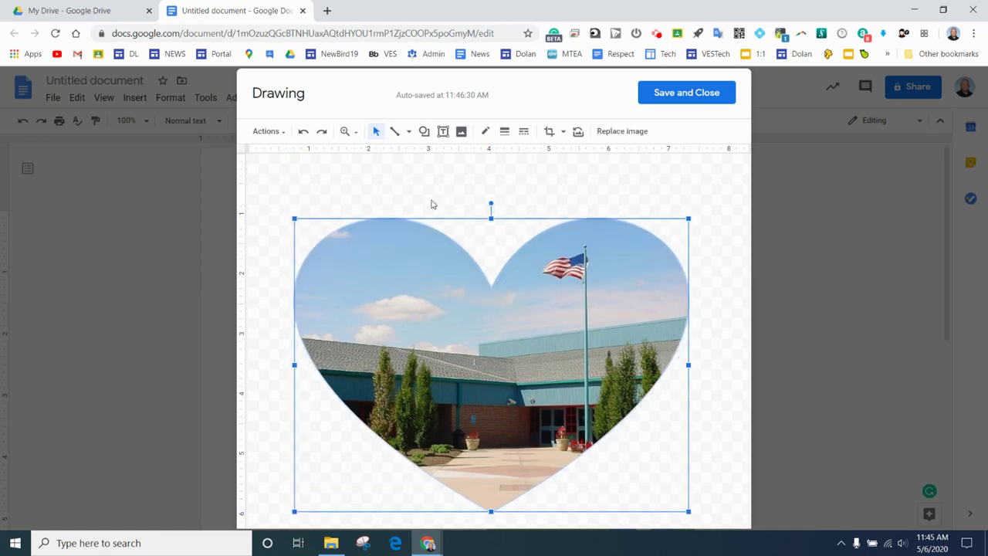
Add a text box about 3 by 1 inches over the sky in the heart's left half, reading "I Miss VES"
{"action": "left_click", "coordinate": [443, 132]}
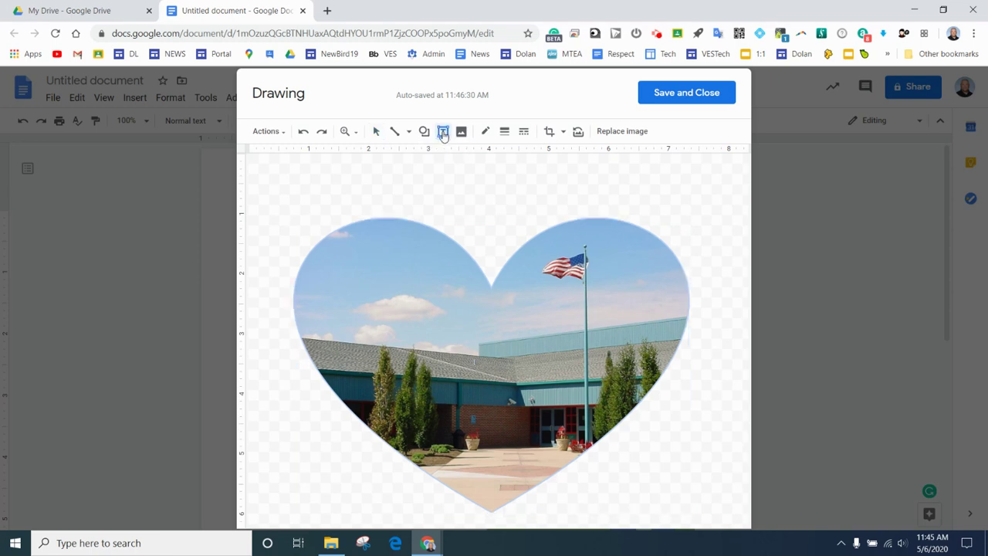
{"action": "left_click_drag", "start_coordinate": [341, 269], "coordinate": [523, 333]}
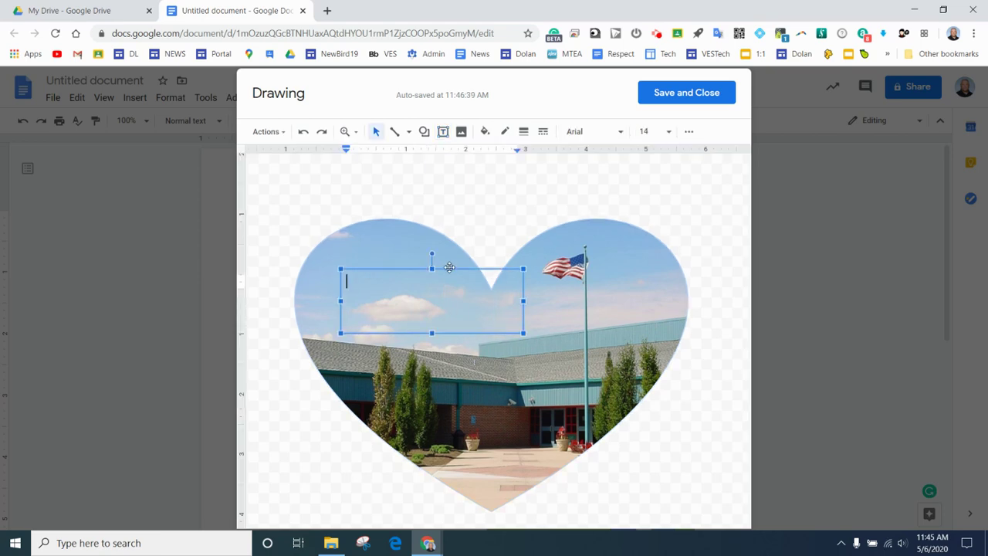
{"action": "left_click_drag", "start_coordinate": [449, 267], "coordinate": [392, 290]}
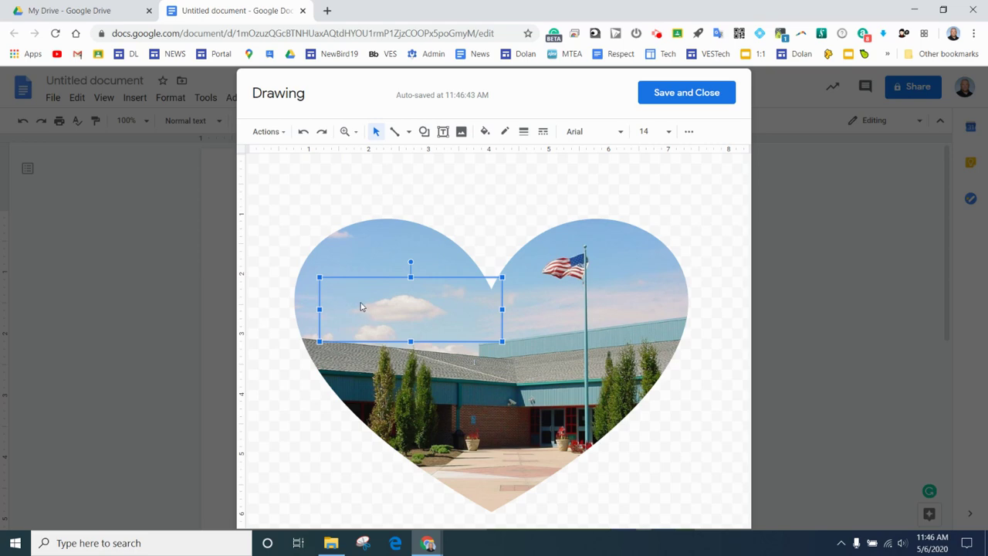
{"action": "left_click", "coordinate": [359, 306]}
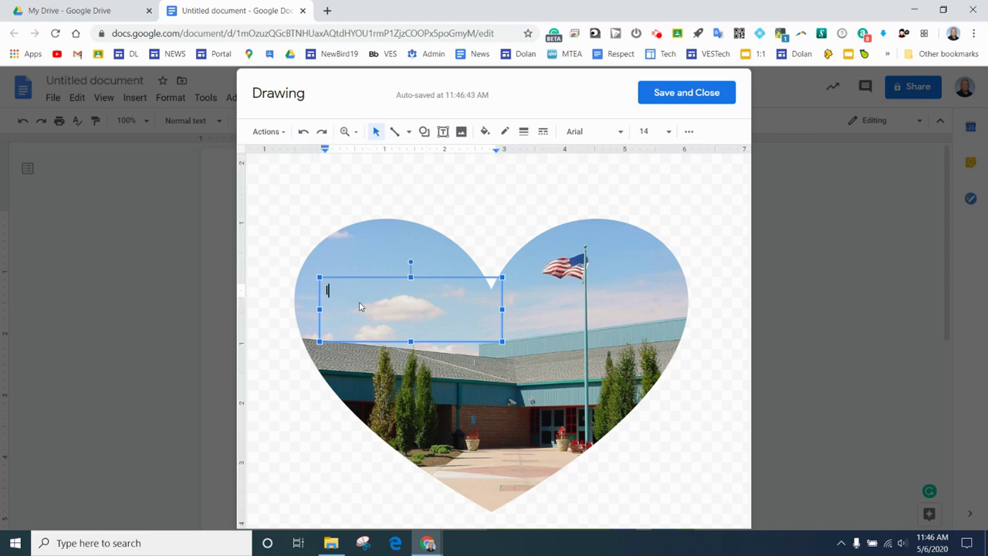
{"action": "type", "text": "I Miss VES"}
Set the "I Miss VES" text to the Lobster font at size 30
{"action": "left_click_drag", "start_coordinate": [398, 288], "coordinate": [323, 285]}
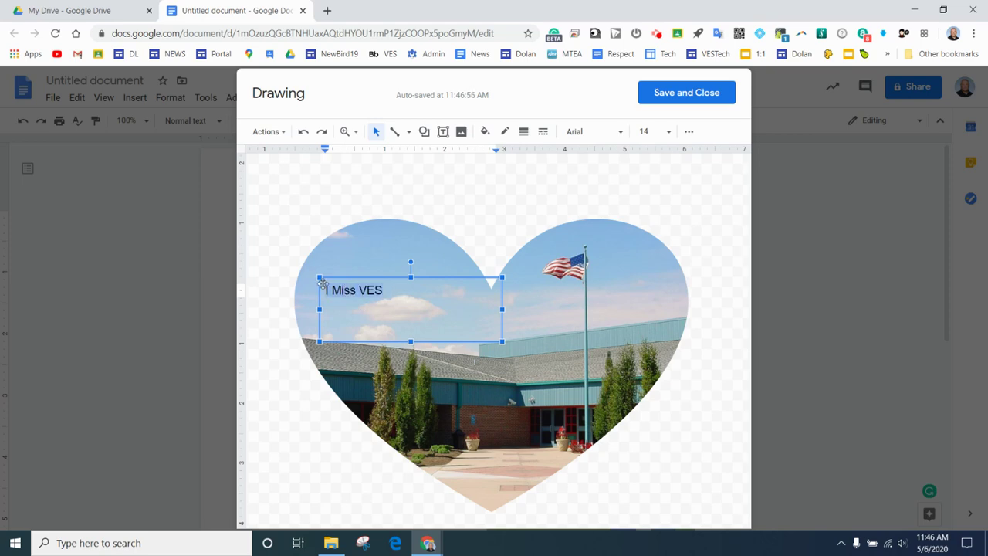
{"action": "left_click", "coordinate": [615, 133]}
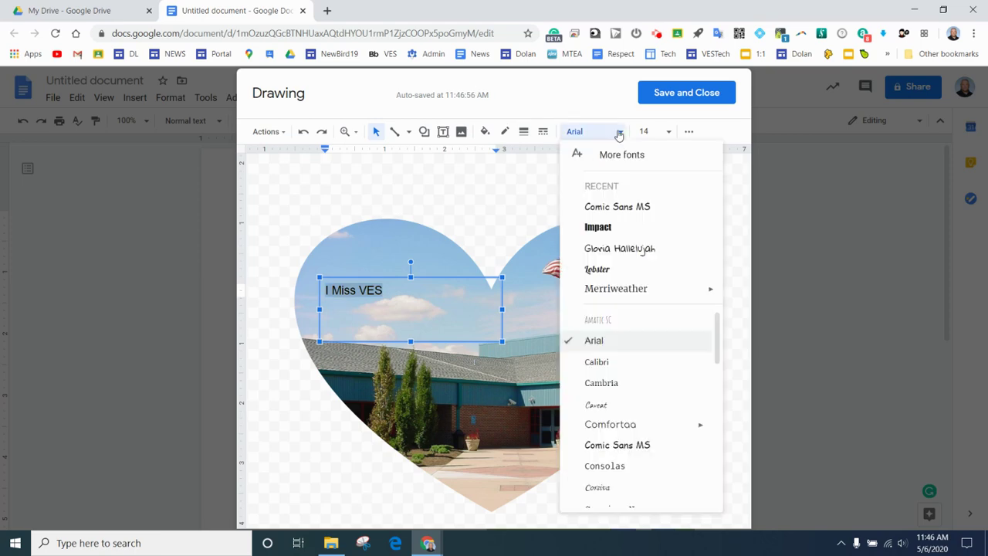
{"action": "left_click", "coordinate": [597, 269]}
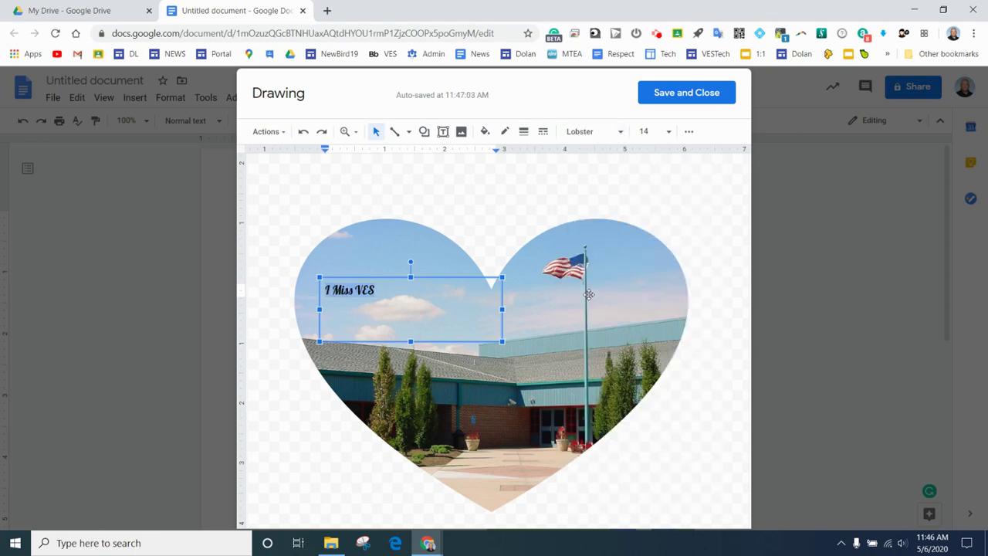
{"action": "left_click", "coordinate": [666, 132]}
{"action": "left_click", "coordinate": [651, 365]}
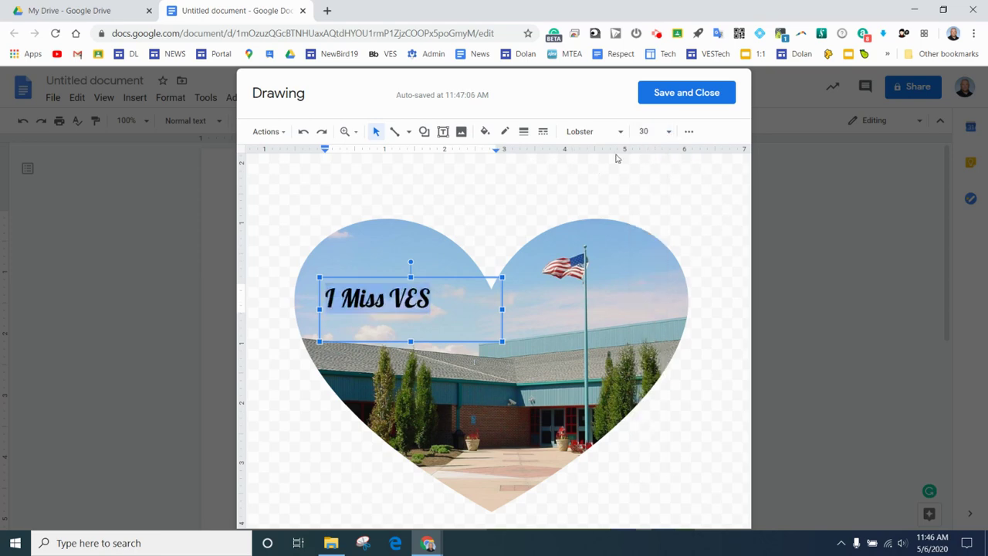
Make the "I Miss VES" text bold and colour it blue
{"action": "left_click", "coordinate": [689, 132]}
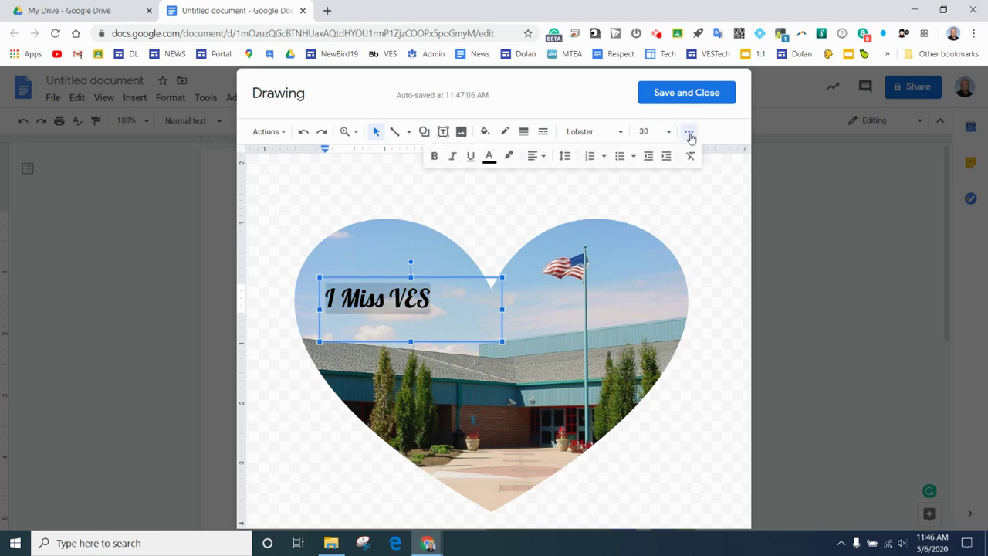
{"action": "left_click", "coordinate": [436, 157]}
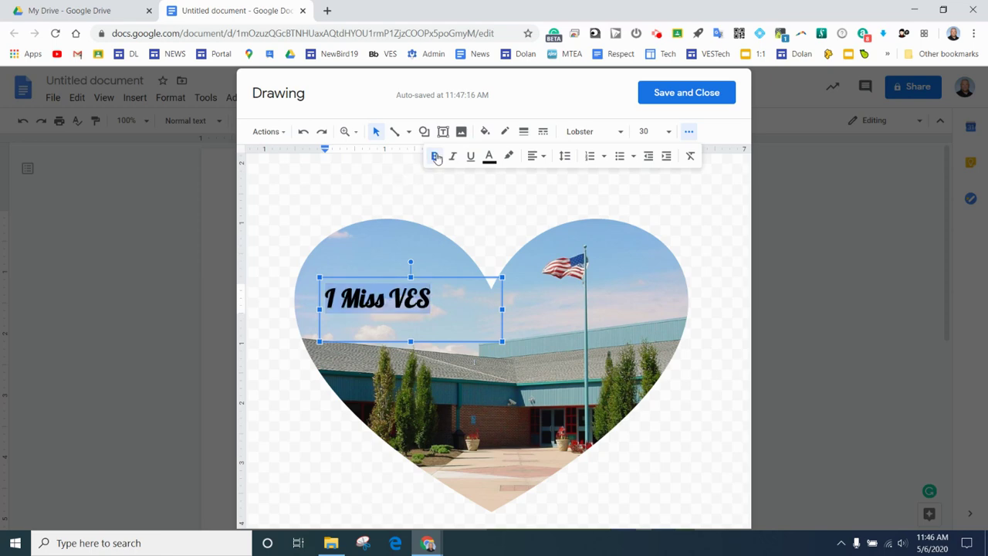
{"action": "left_click", "coordinate": [490, 158]}
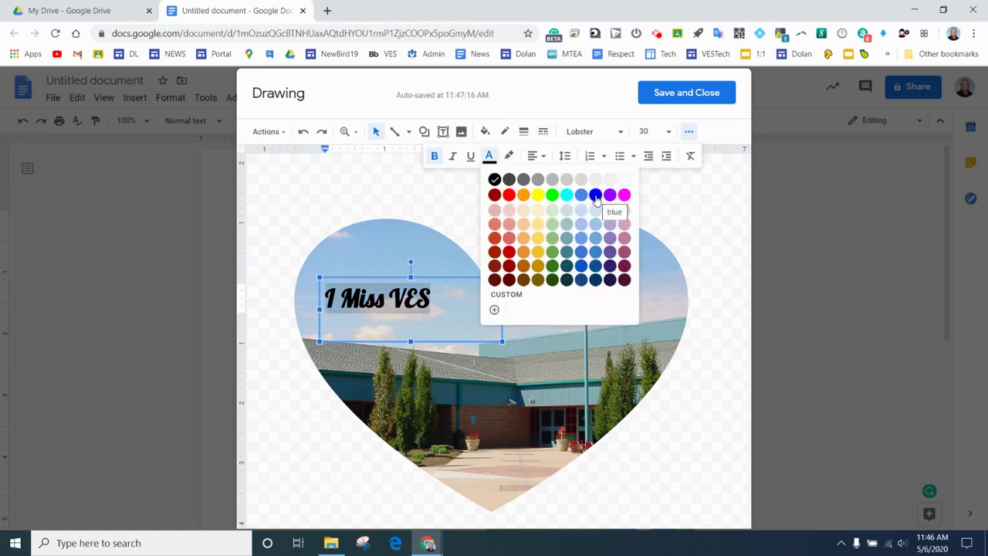
{"action": "left_click", "coordinate": [596, 196]}
{"action": "left_click", "coordinate": [399, 254]}
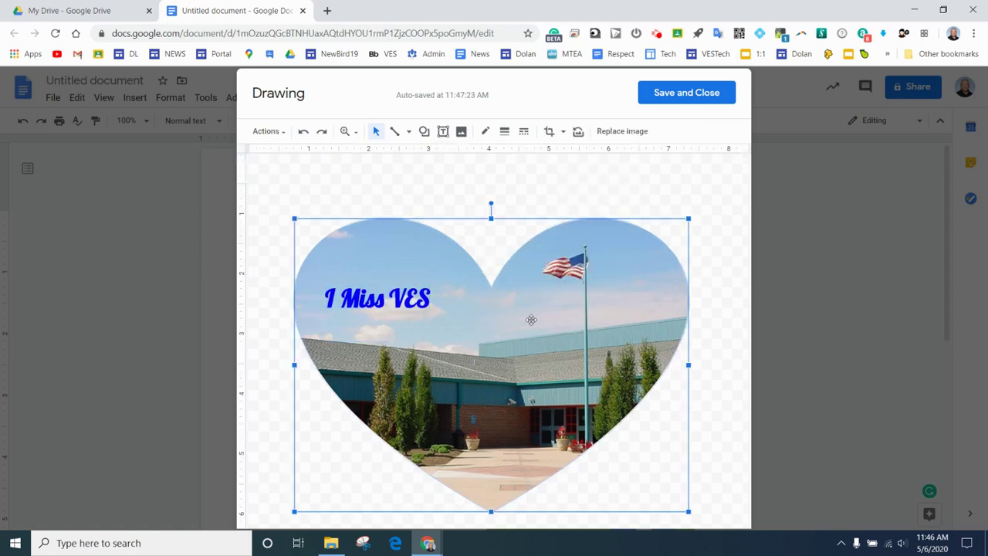
Give the heart-shaped photo a 3px border with a dotted line style
{"action": "left_click", "coordinate": [710, 379]}
{"action": "left_click", "coordinate": [670, 369]}
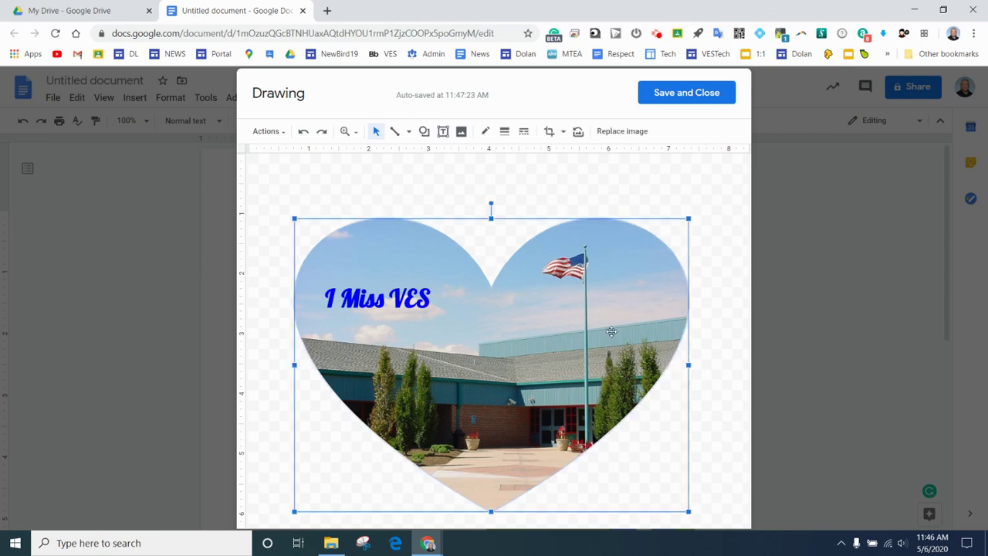
{"action": "left_click", "coordinate": [506, 132]}
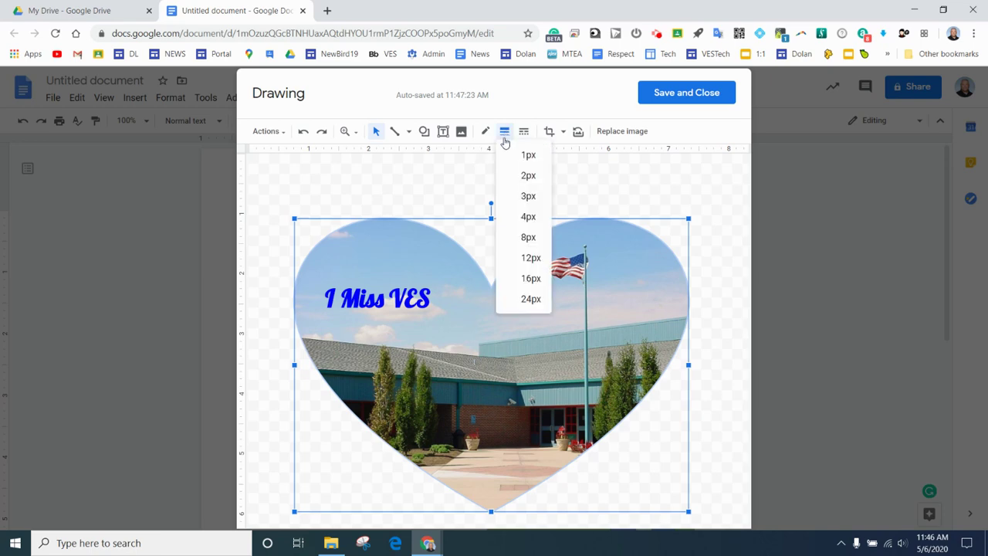
{"action": "left_click", "coordinate": [533, 195]}
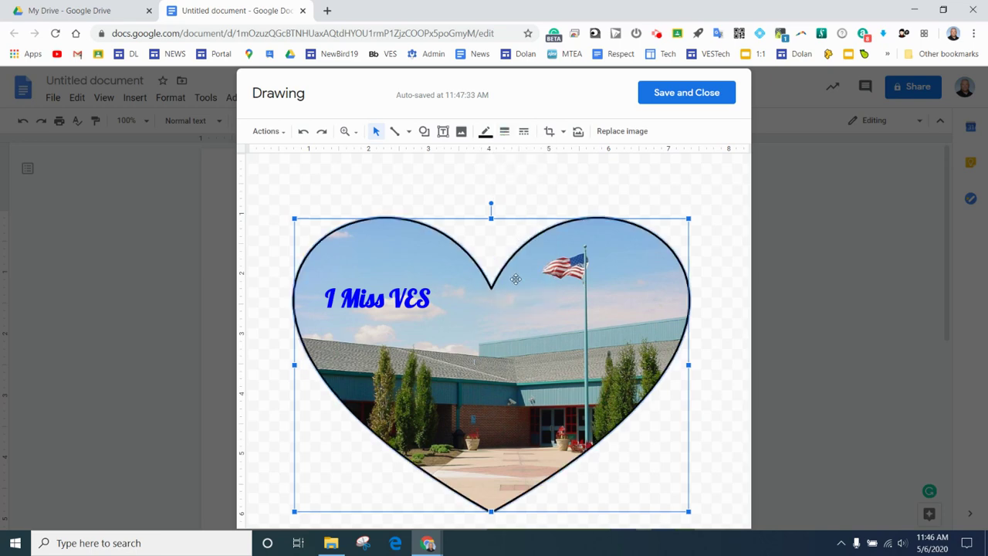
{"action": "left_click", "coordinate": [523, 131]}
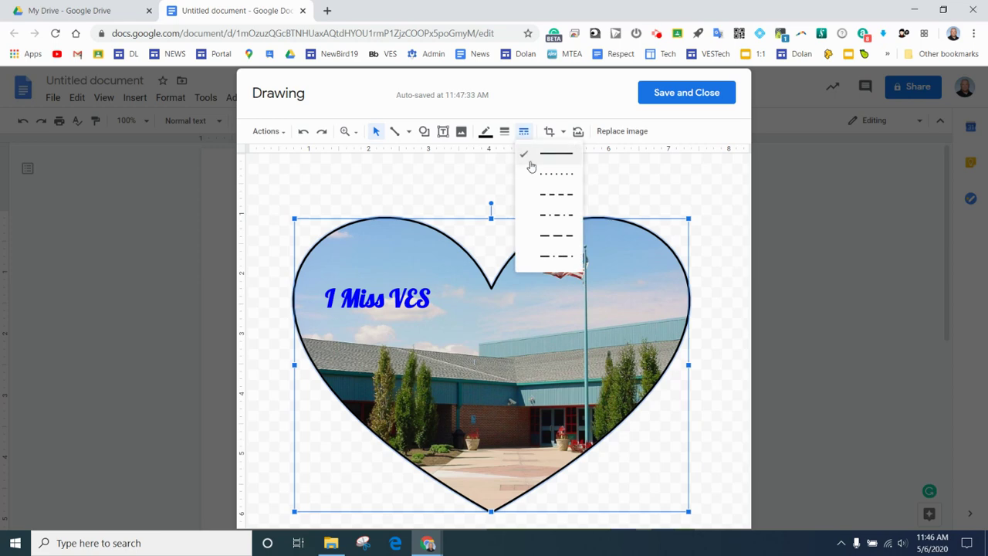
{"action": "left_click", "coordinate": [562, 180]}
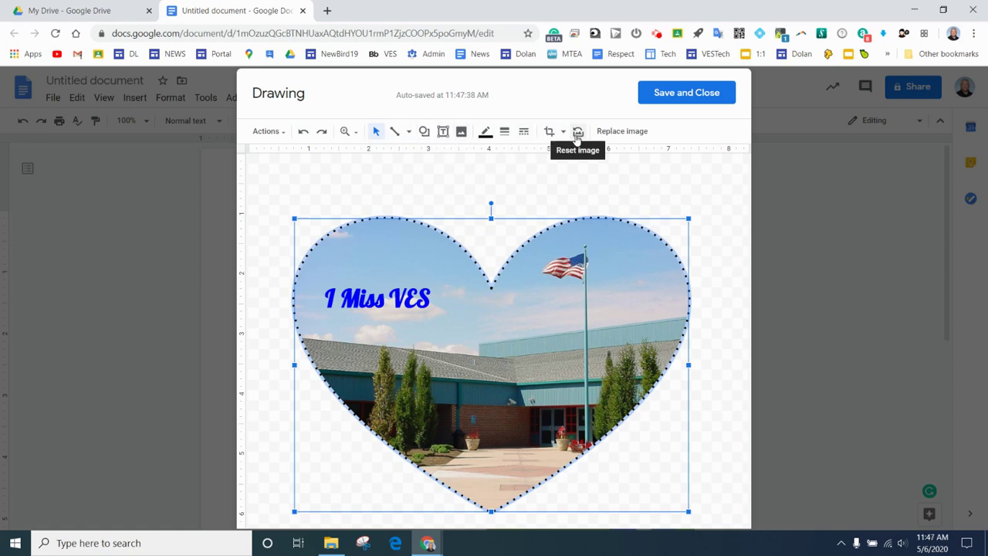
{"action": "left_click", "coordinate": [452, 178]}
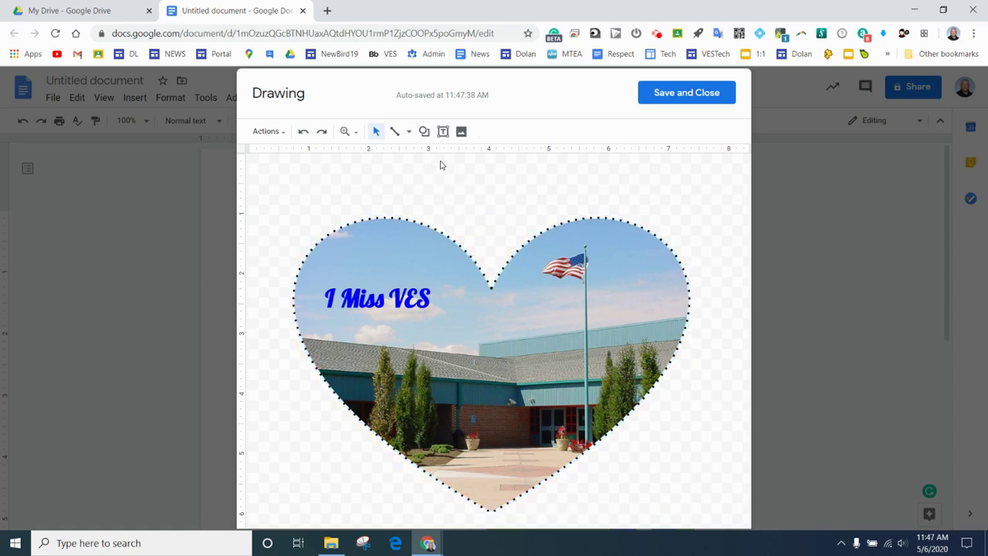
Insert word art reading "VES ROCKS", centre it above the heart and flatten it to about 0.7 inches tall
{"action": "left_click", "coordinate": [271, 133]}
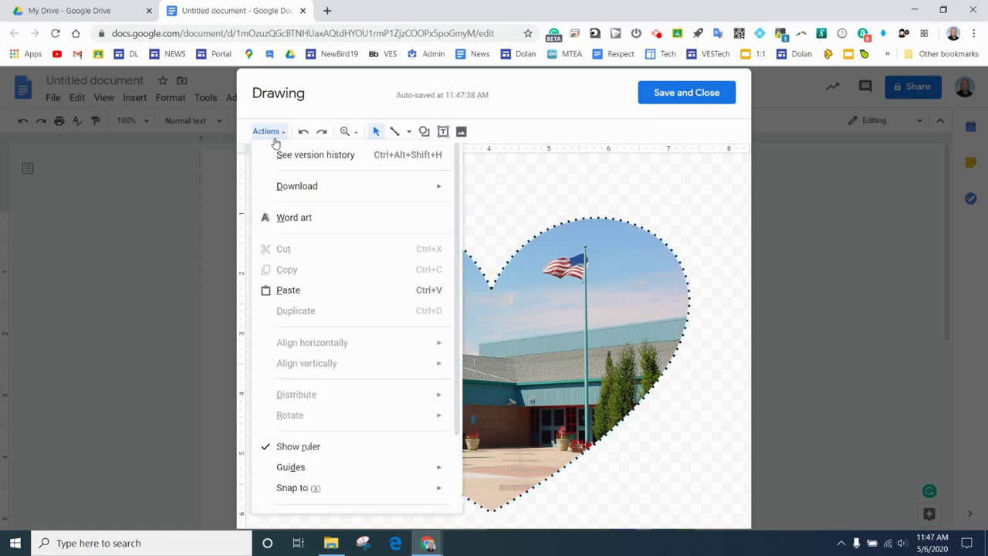
{"action": "left_click", "coordinate": [294, 219]}
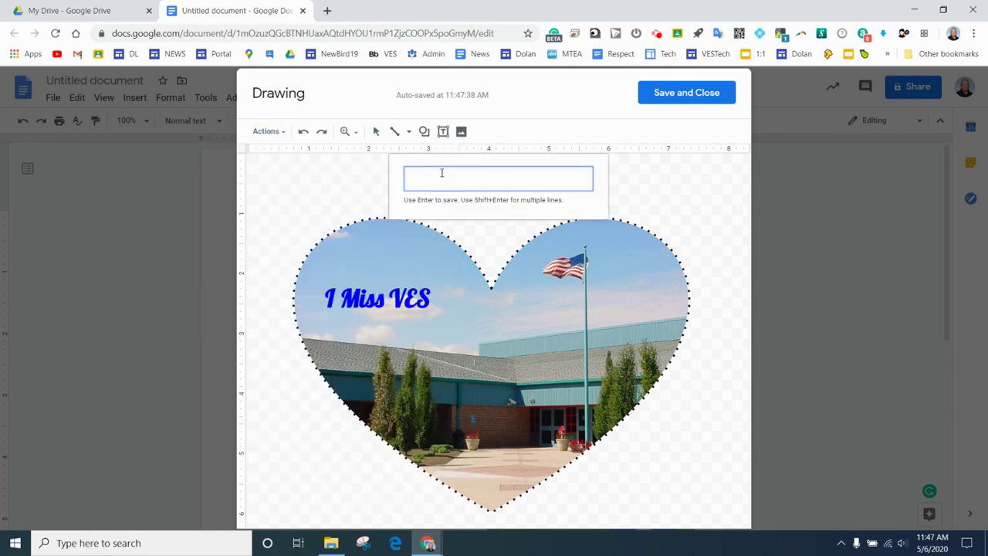
{"action": "type", "text": "VES ROCKS"}
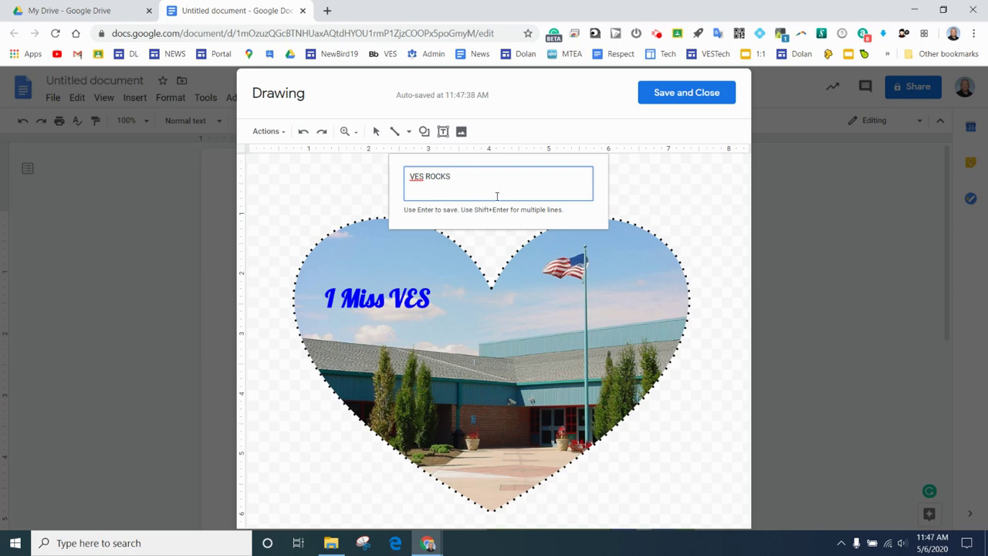
{"action": "key", "text": "Return"}
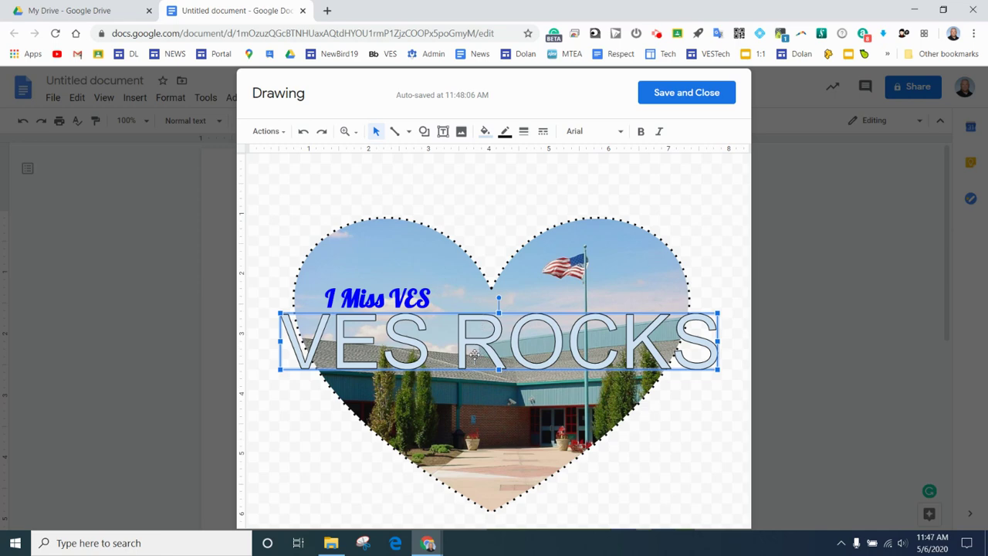
{"action": "left_click_drag", "start_coordinate": [445, 217], "coordinate": [452, 199]}
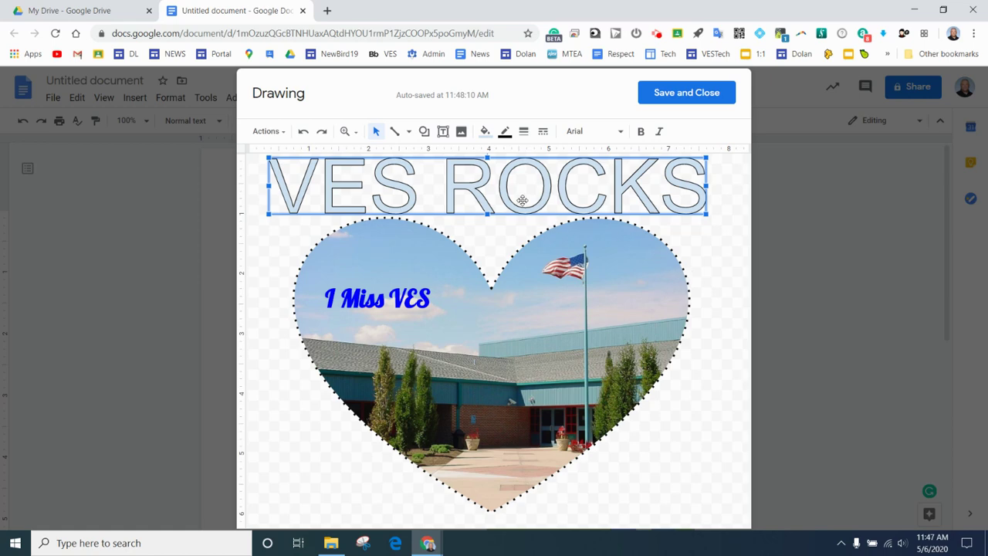
{"action": "left_click_drag", "start_coordinate": [518, 203], "coordinate": [491, 199]}
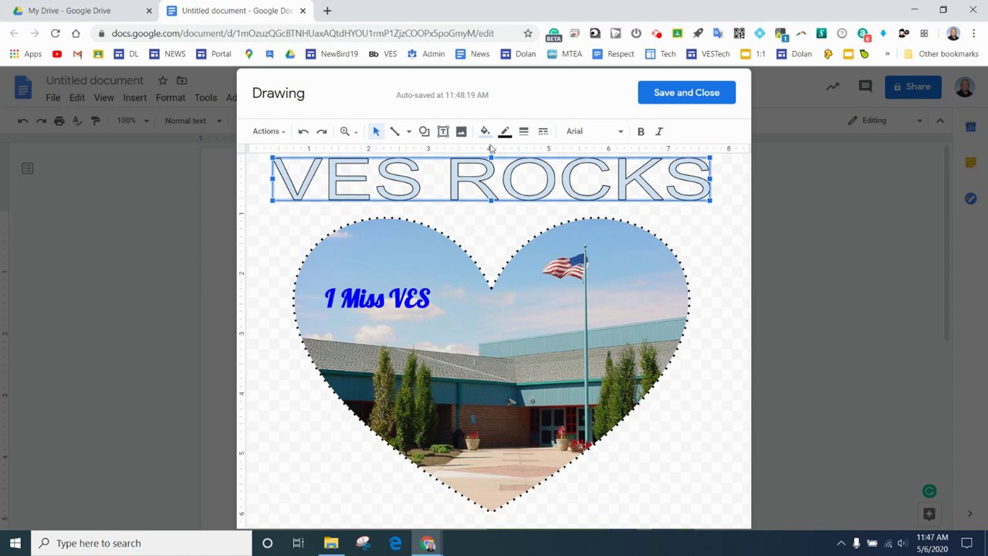
Fill the "VES ROCKS" word art with solid blue and give it a 3px dotted outline
{"action": "left_click", "coordinate": [485, 131]}
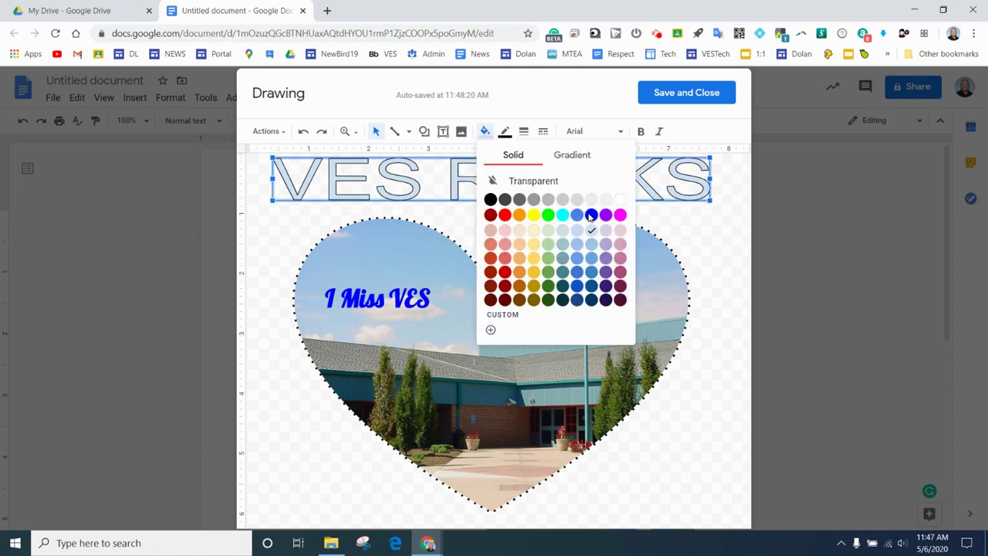
{"action": "left_click", "coordinate": [590, 215]}
{"action": "left_click", "coordinate": [524, 132]}
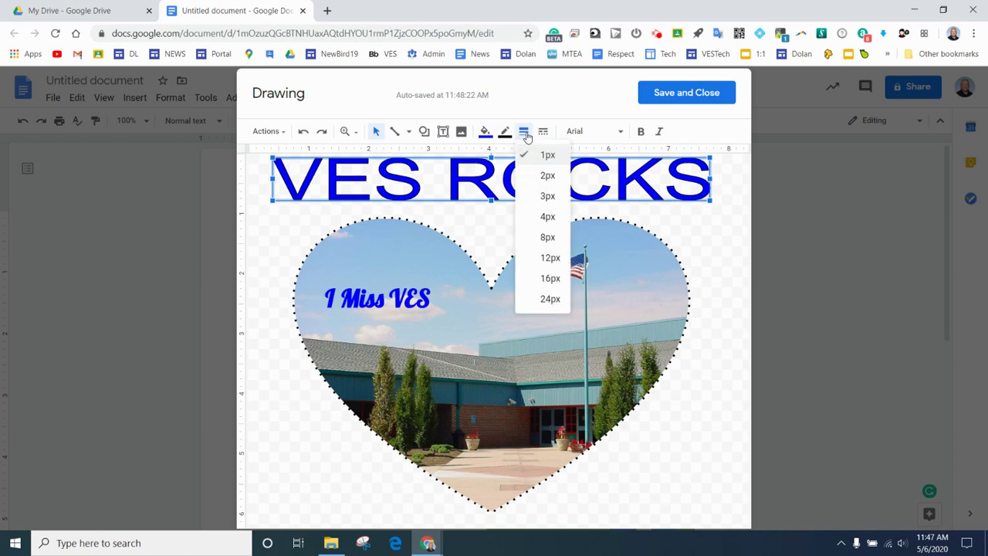
{"action": "left_click", "coordinate": [547, 196]}
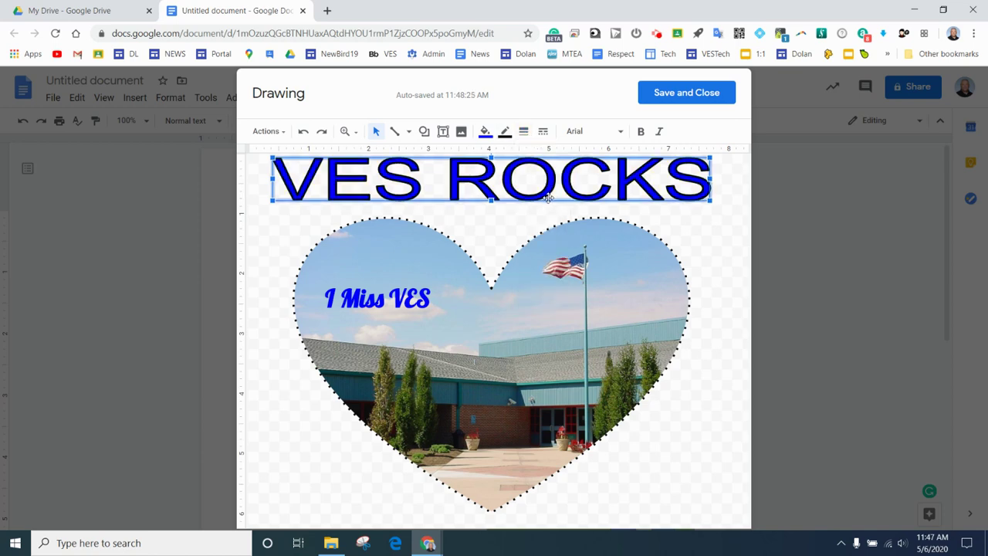
{"action": "left_click", "coordinate": [543, 131]}
{"action": "left_click", "coordinate": [559, 177]}
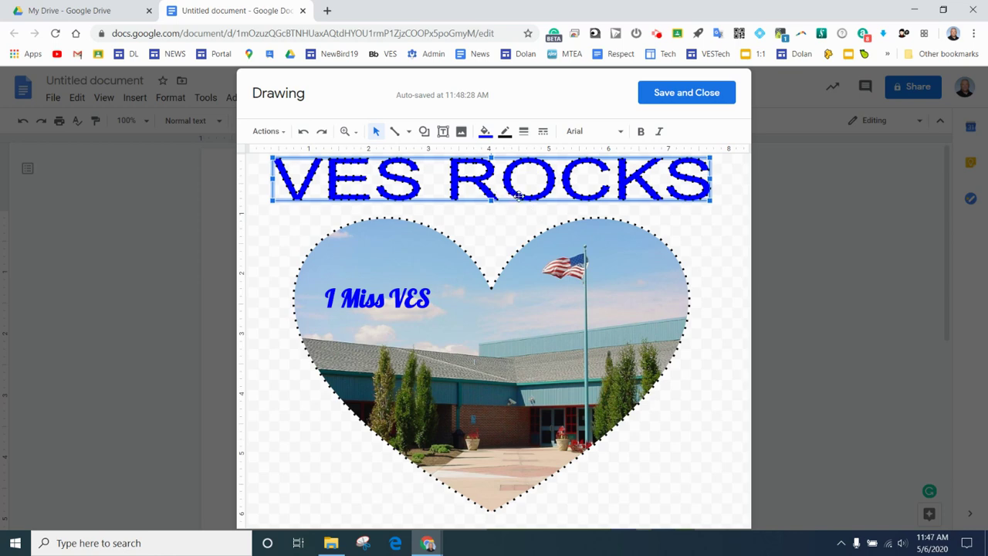
Shift the "VES ROCKS" word art slightly toward the heart, and save the drawing into the document
{"action": "left_click_drag", "start_coordinate": [519, 201], "coordinate": [527, 205]}
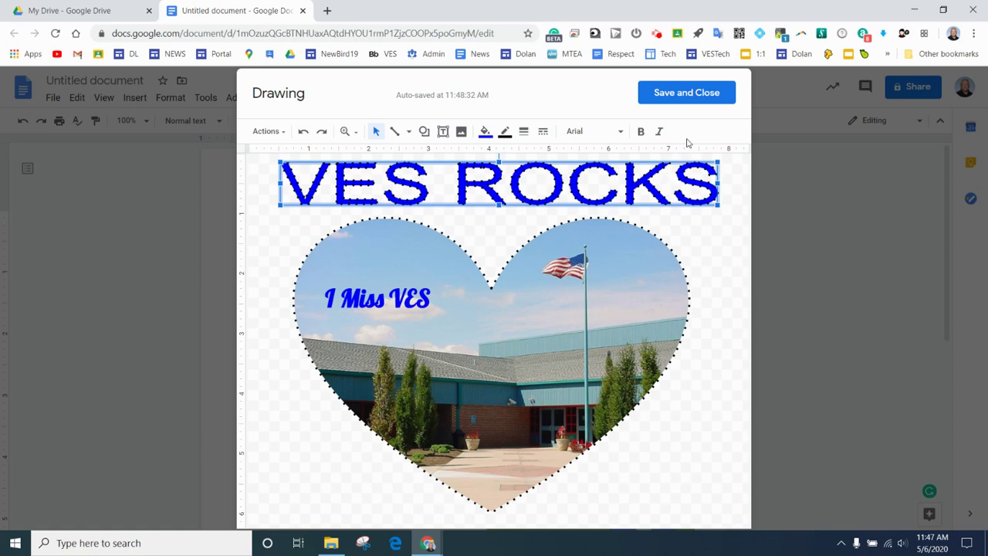
{"action": "left_click", "coordinate": [696, 102]}
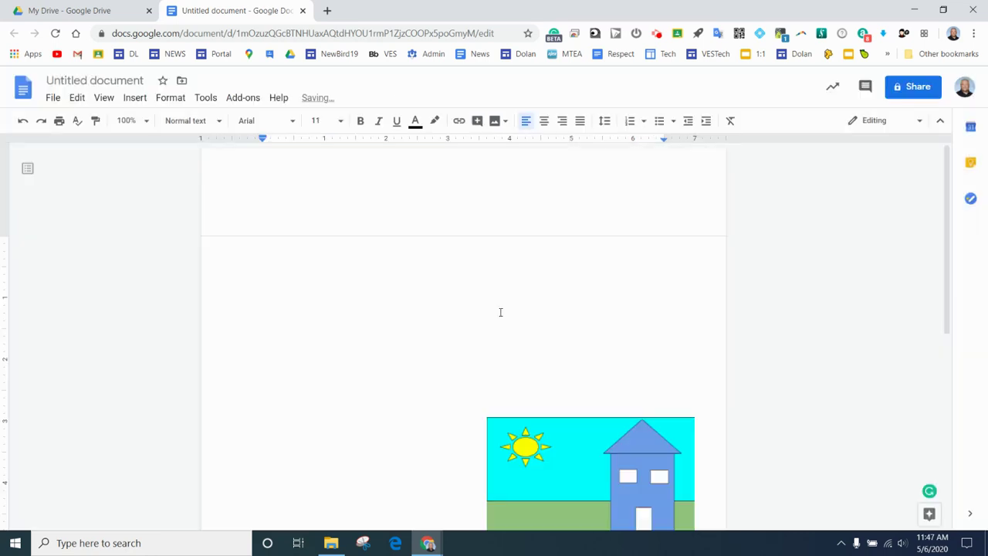
Shrink the heart drawing to about 3.5 inches wide, wrap text around it, and move it beneath the house scene
{"action": "scroll", "coordinate": [501, 312], "scroll_direction": "down", "scroll_amount": 5}
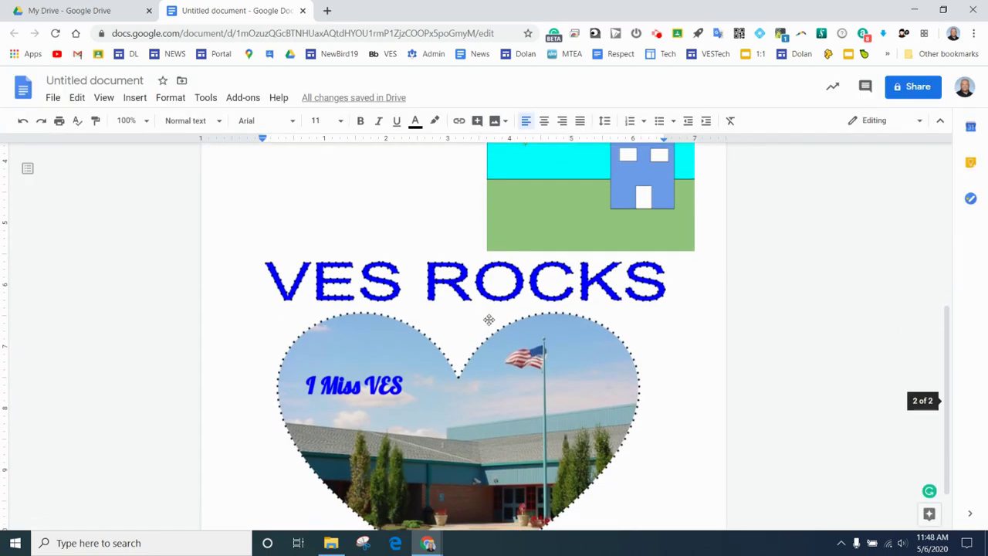
{"action": "left_click", "coordinate": [440, 363]}
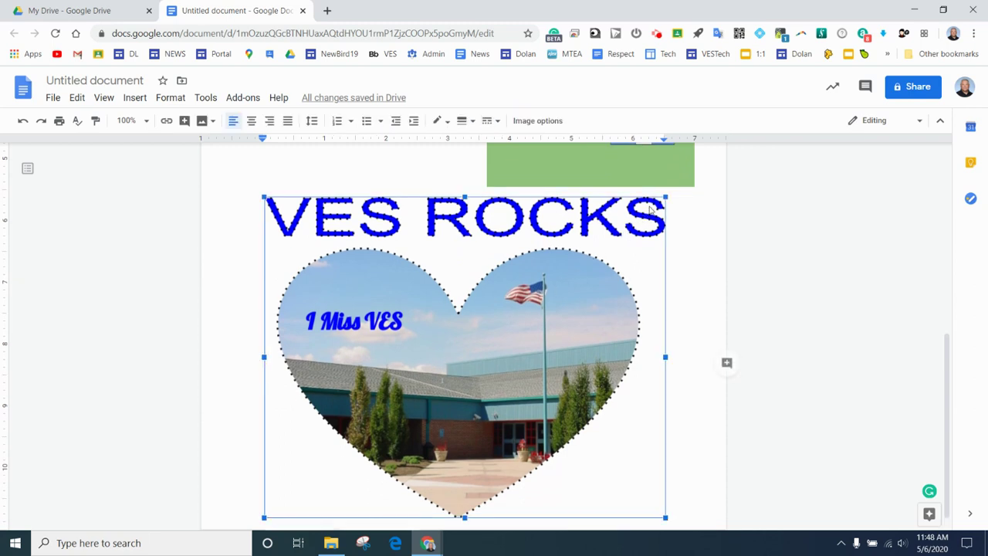
{"action": "left_click_drag", "start_coordinate": [665, 198], "coordinate": [479, 341]}
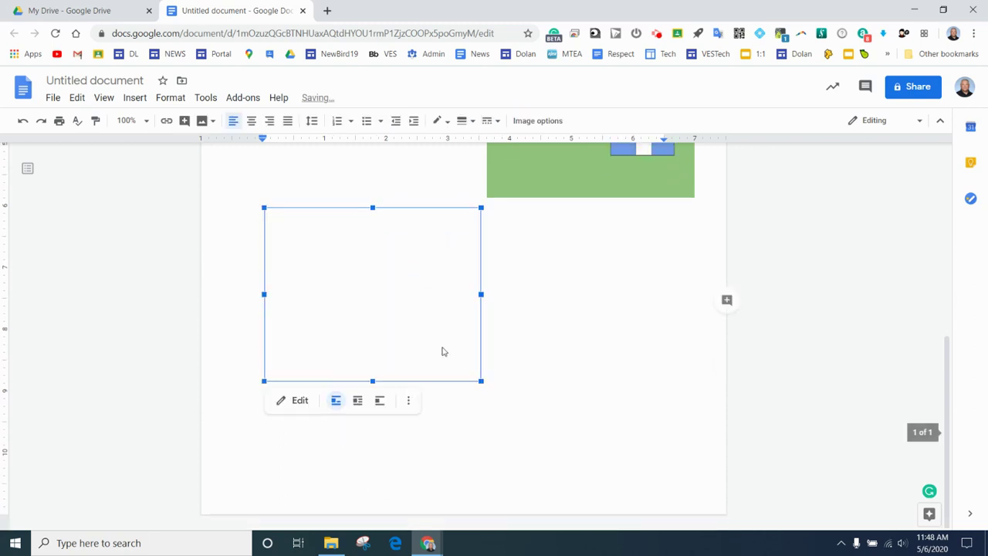
{"action": "left_click", "coordinate": [357, 401]}
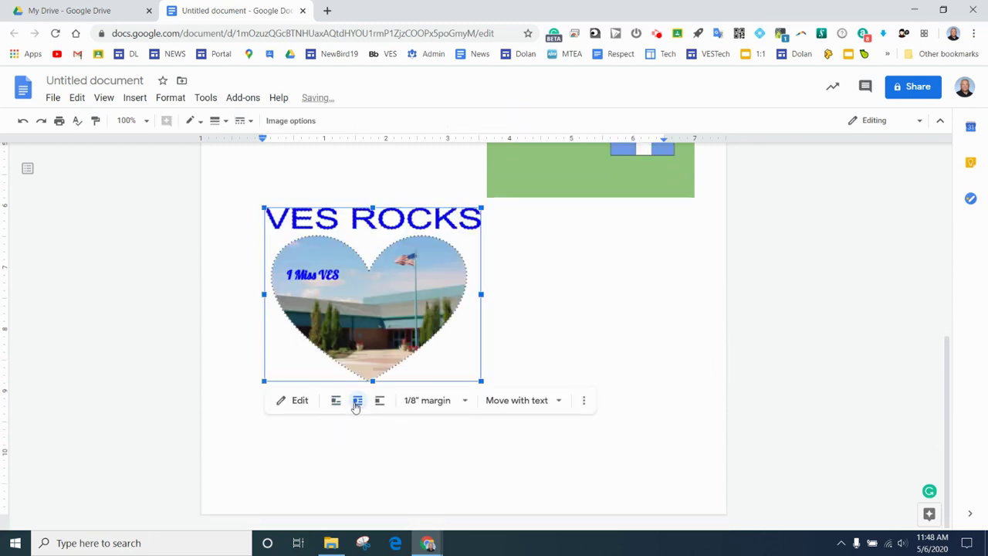
{"action": "left_click_drag", "start_coordinate": [357, 301], "coordinate": [573, 320]}
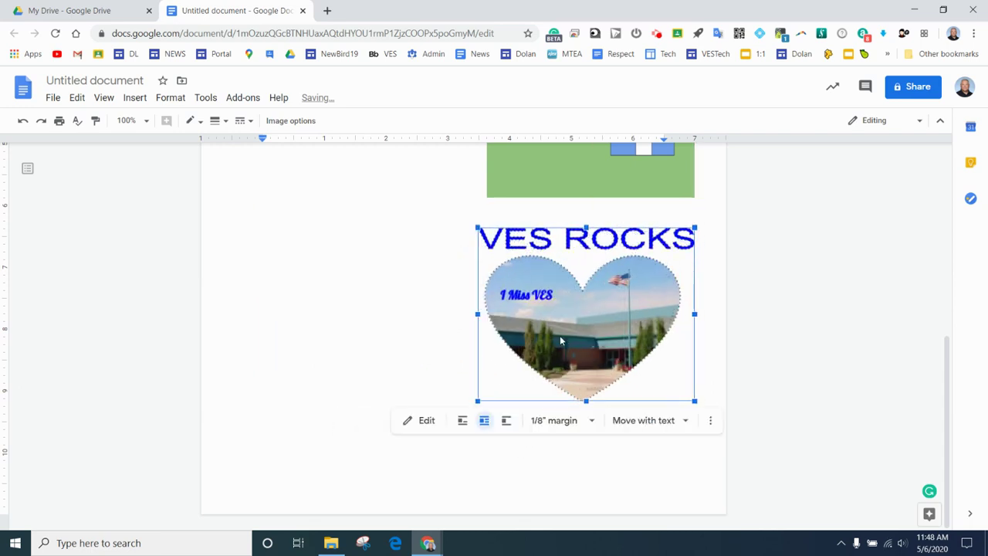
Start a new blank drawing from the empty line at the beginning of the document
{"action": "scroll", "coordinate": [360, 342], "scroll_direction": "up", "scroll_amount": 5}
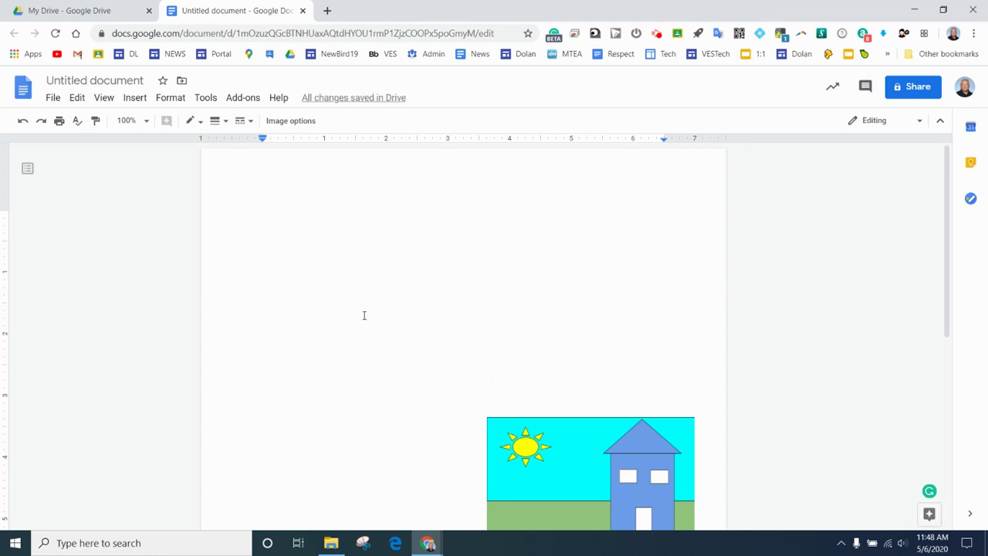
{"action": "left_click", "coordinate": [337, 239]}
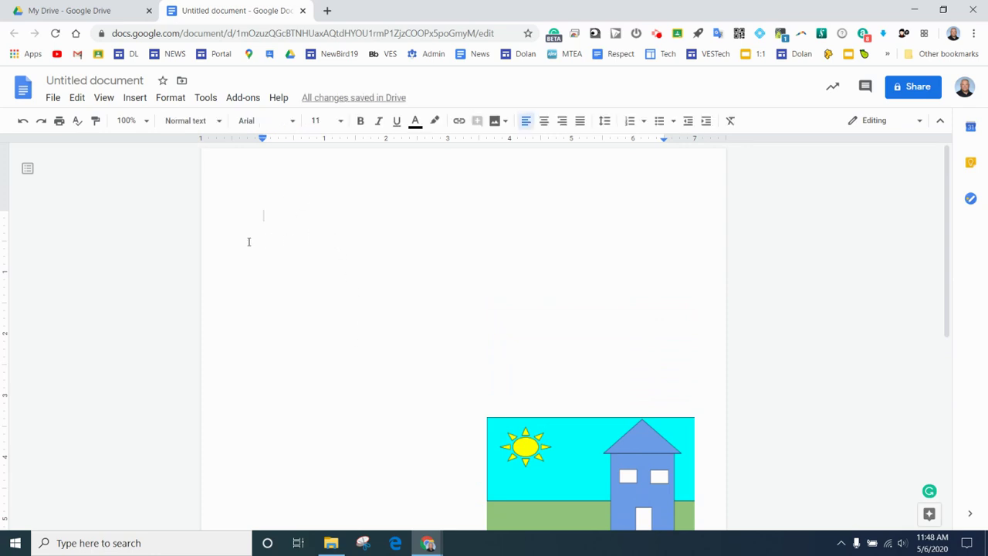
{"action": "scroll", "coordinate": [549, 374], "scroll_direction": "down", "scroll_amount": 5}
{"action": "scroll", "coordinate": [544, 374], "scroll_direction": "up", "scroll_amount": 5}
{"action": "left_click", "coordinate": [134, 99]}
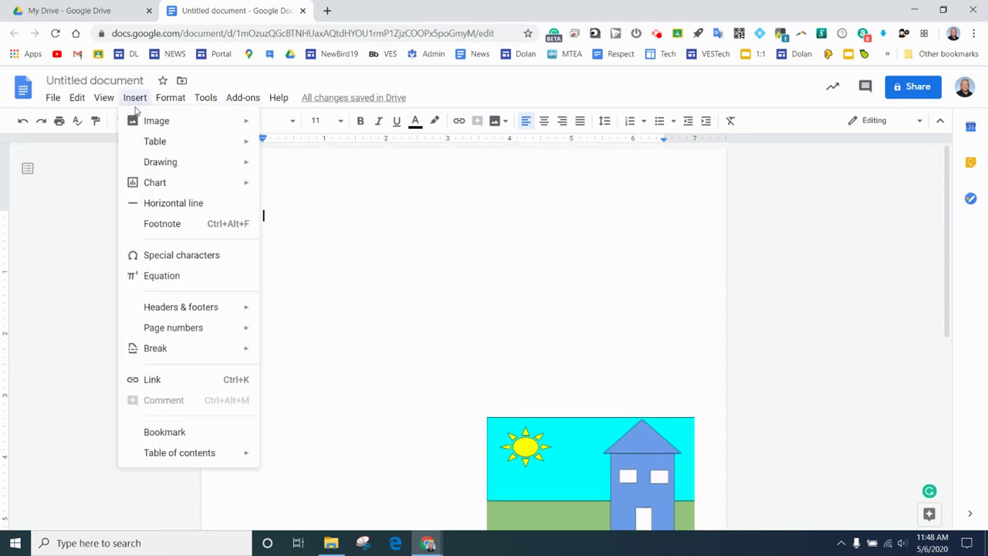
{"action": "mouse_move", "coordinate": [165, 163]}
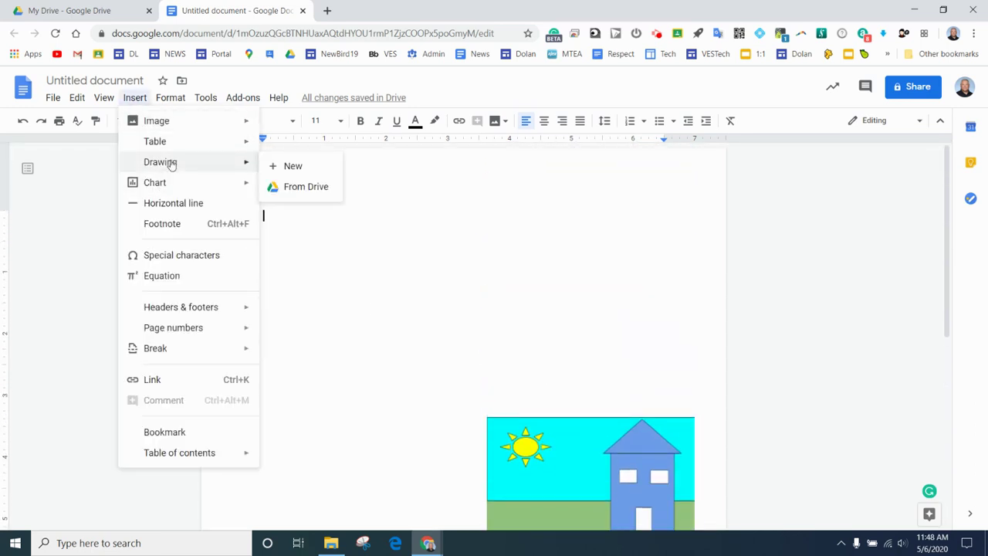
{"action": "left_click", "coordinate": [307, 169]}
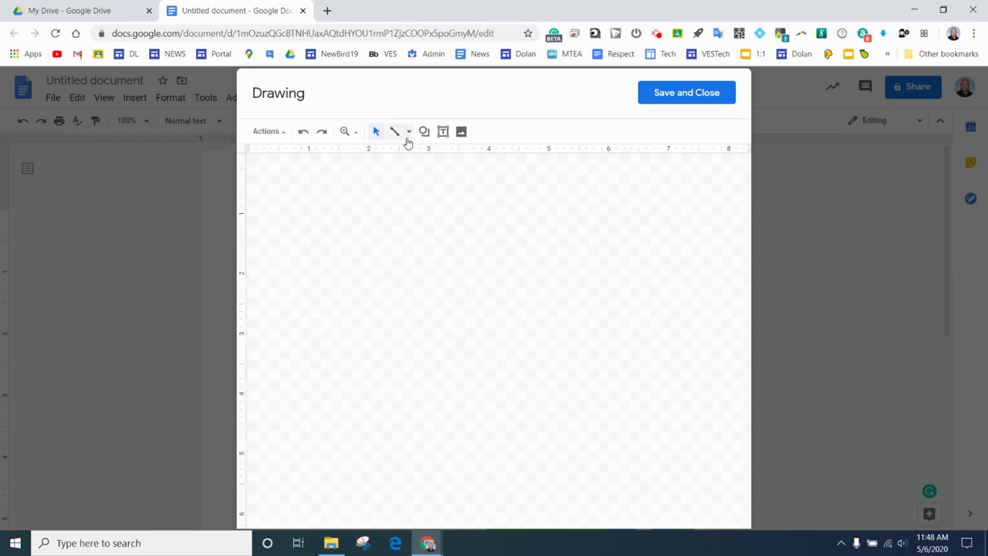
Draw an oval about 3.3 by 1.2 inches near the top centre of the canvas and label it "Main Characters"
{"action": "left_click", "coordinate": [424, 132]}
{"action": "mouse_move", "coordinate": [438, 157]}
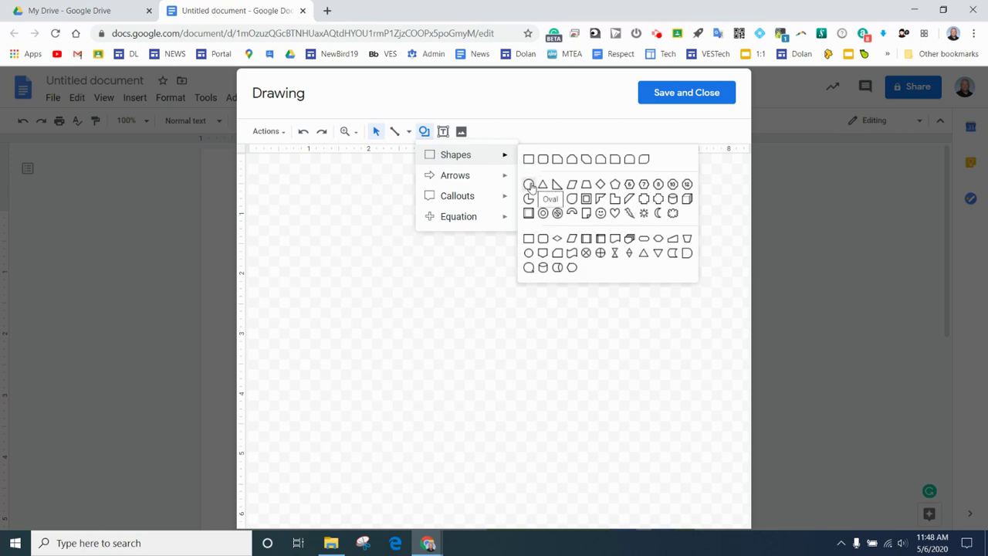
{"action": "left_click", "coordinate": [530, 188]}
{"action": "left_click_drag", "start_coordinate": [390, 183], "coordinate": [585, 253]}
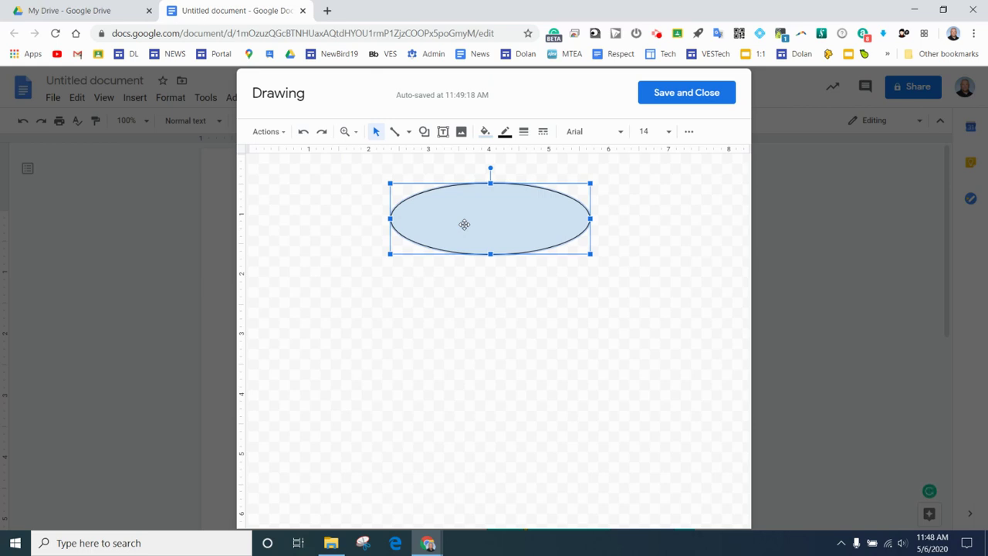
{"action": "type", "text": "Main"}
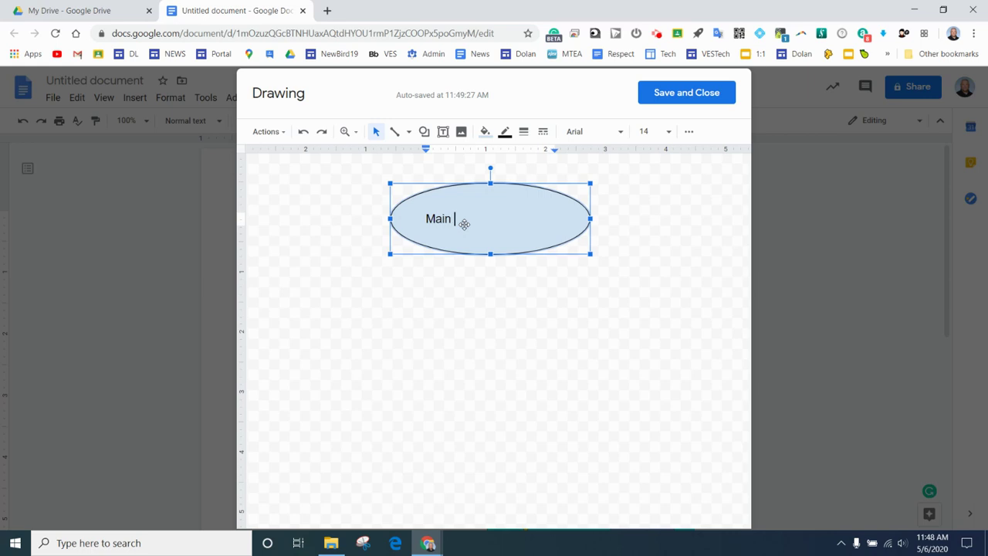
{"action": "type", "text": " Characters"}
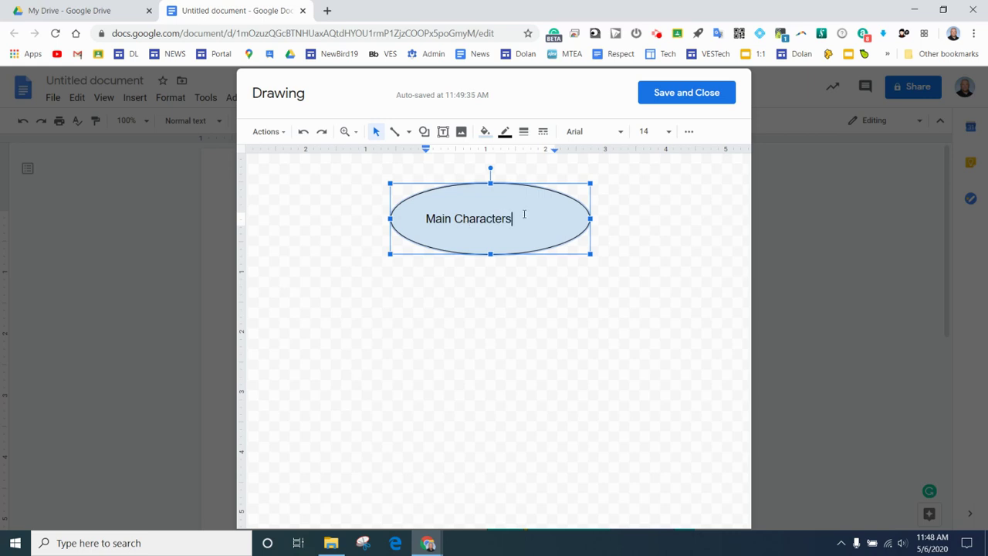
Set the "Main Characters" text to size 18 and centre it horizontally in the oval
{"action": "left_click_drag", "start_coordinate": [524, 214], "coordinate": [424, 219]}
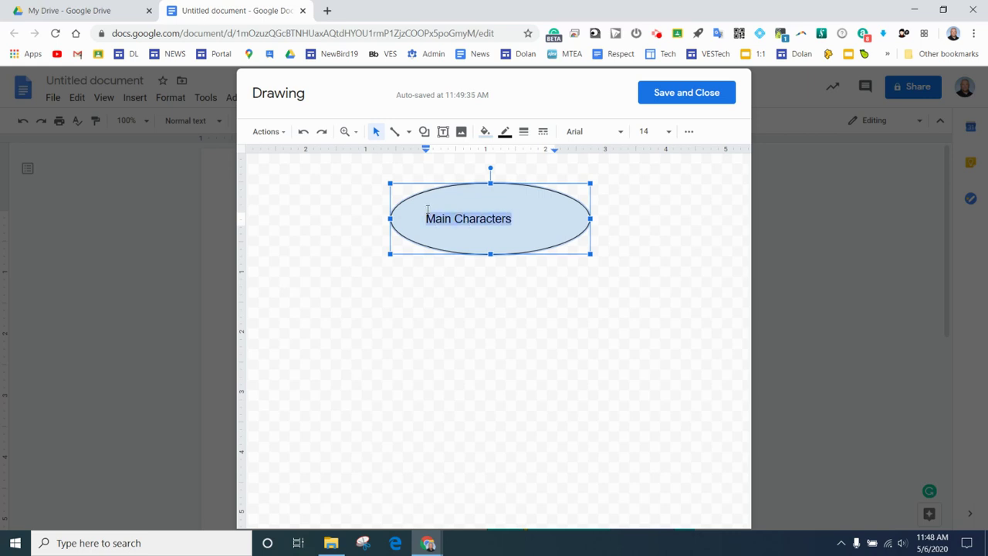
{"action": "left_click", "coordinate": [668, 132]}
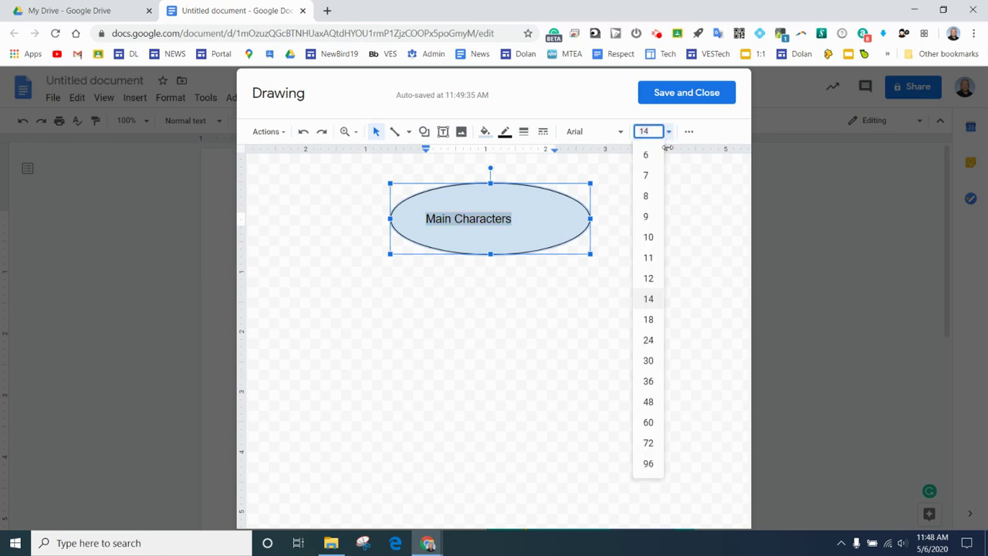
{"action": "left_click", "coordinate": [648, 341]}
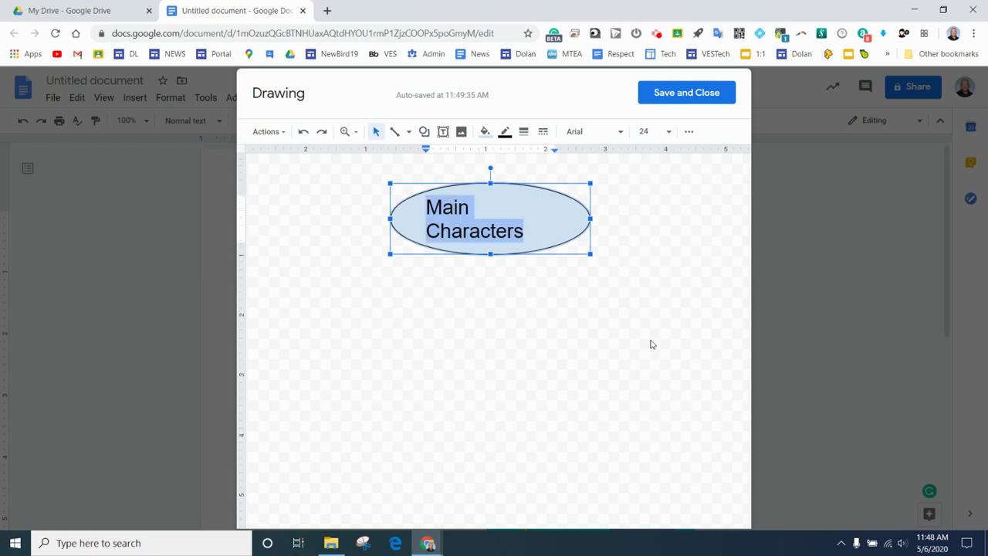
{"action": "left_click", "coordinate": [668, 132]}
{"action": "left_click", "coordinate": [654, 323]}
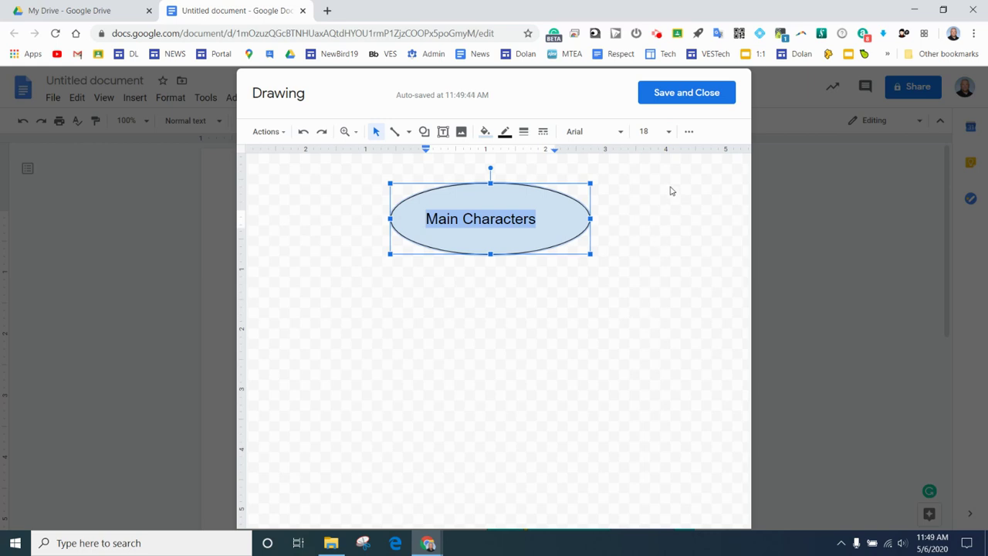
{"action": "left_click", "coordinate": [690, 133]}
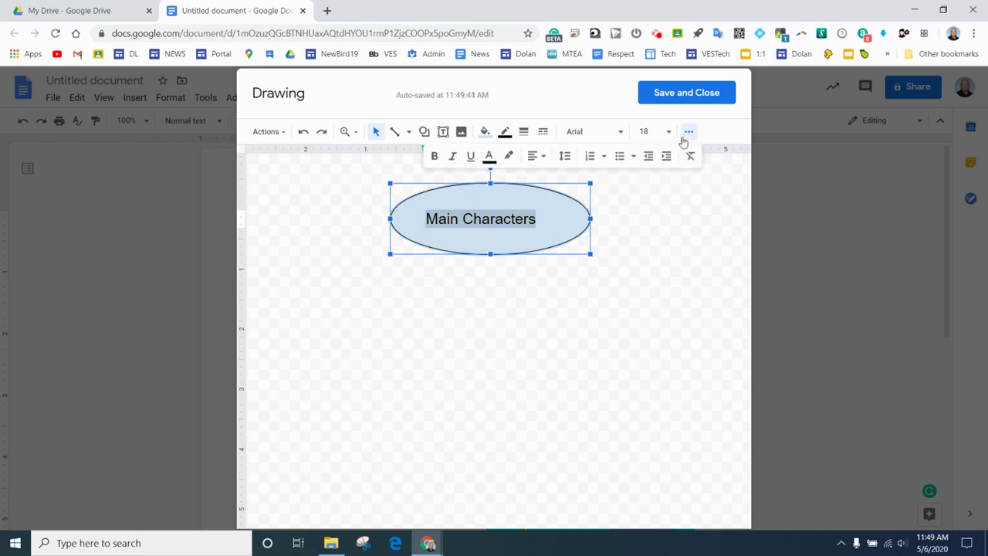
{"action": "left_click", "coordinate": [534, 156]}
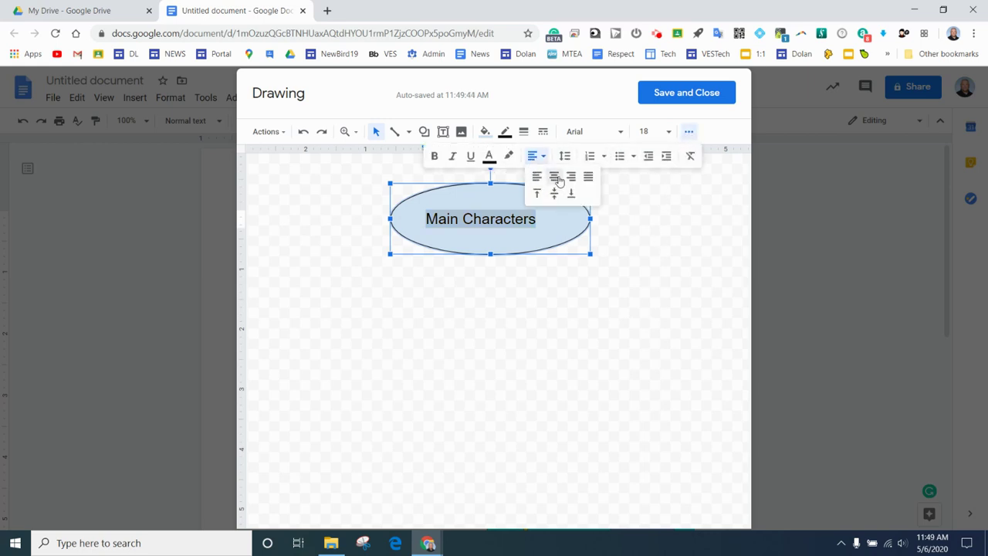
{"action": "left_click", "coordinate": [553, 178]}
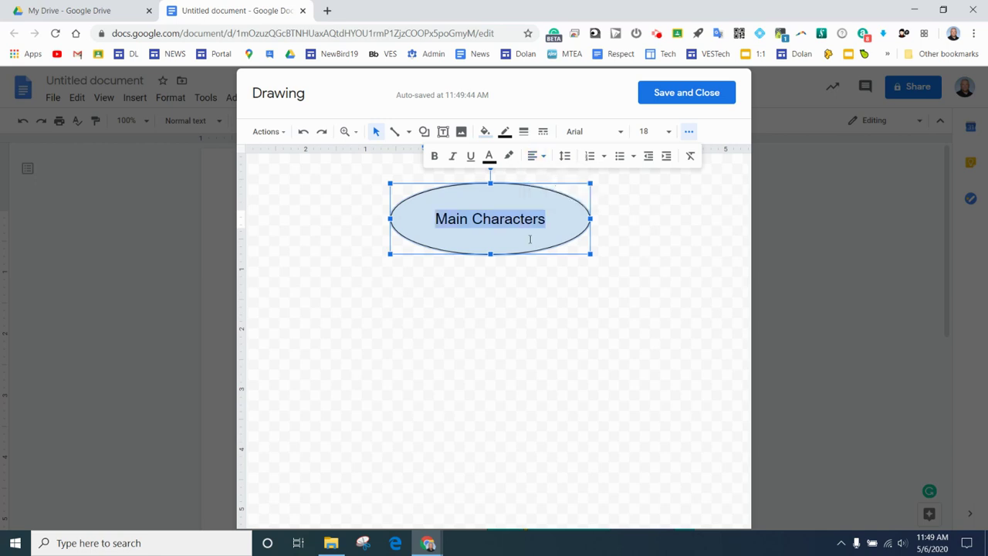
{"action": "left_click", "coordinate": [535, 333]}
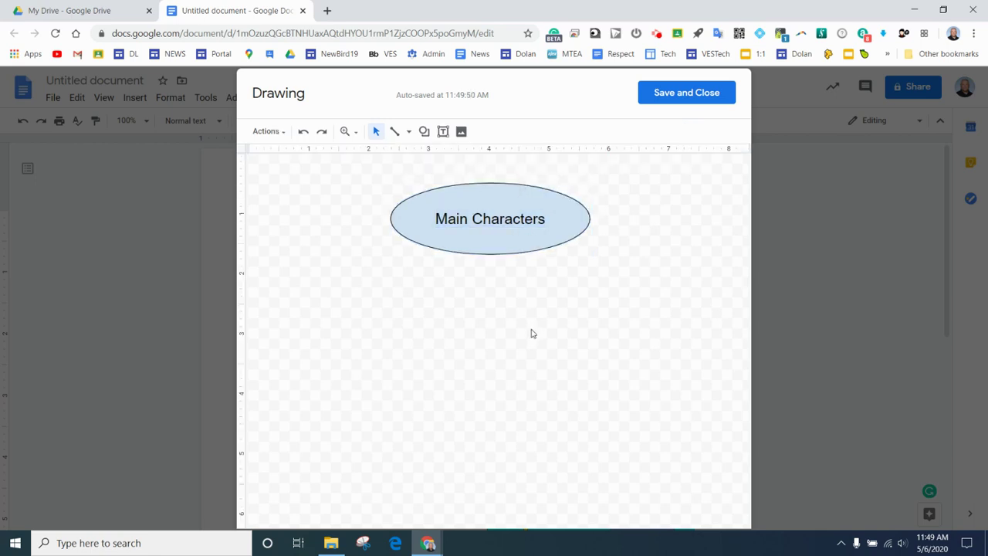
Draw a rectangle about 2.1 by 1.3 inches below and to the left of the oval, labelled "Character 1"
{"action": "left_click", "coordinate": [424, 131]}
{"action": "mouse_move", "coordinate": [437, 156]}
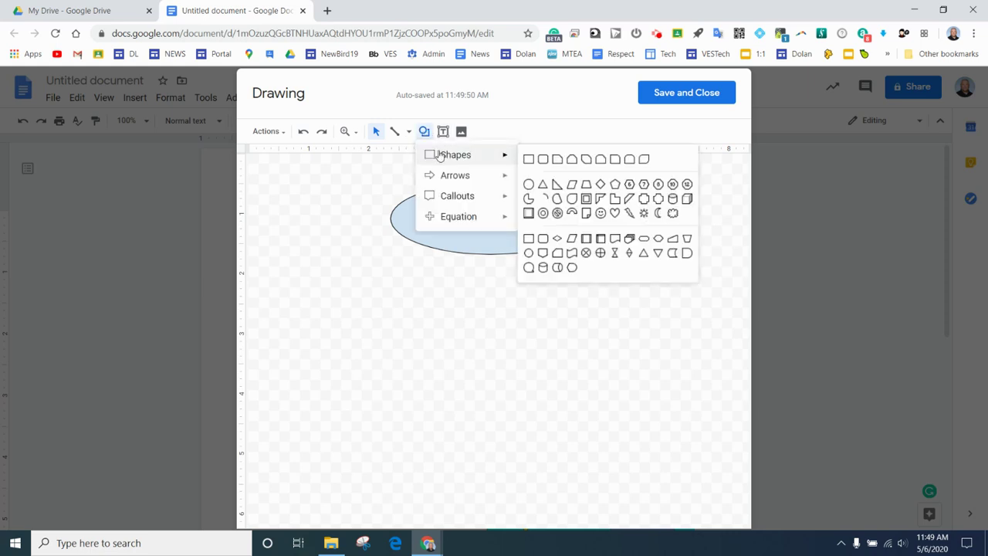
{"action": "left_click", "coordinate": [529, 159]}
{"action": "left_click_drag", "start_coordinate": [280, 314], "coordinate": [405, 390]}
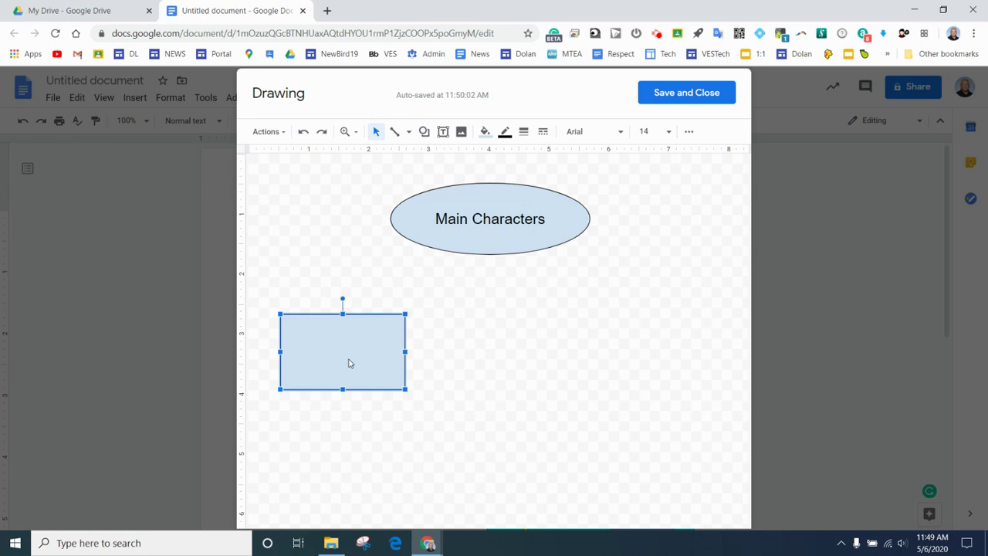
{"action": "type", "text": "Charac"}
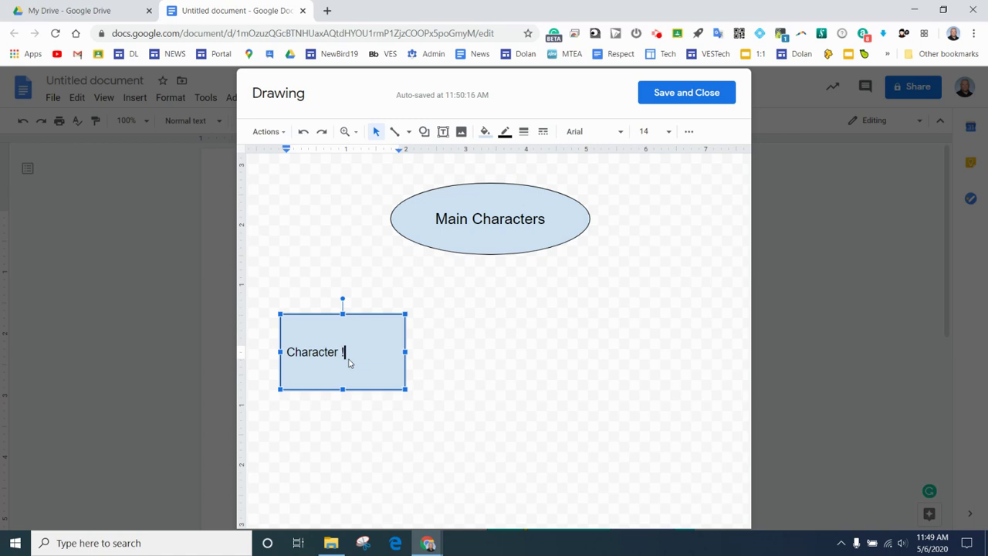
{"action": "type", "text": "ter 1"}
{"action": "left_click", "coordinate": [493, 316]}
Connect the oval's lower-left connection point to the top of the "Character 1" rectangle with a straight line
{"action": "left_click", "coordinate": [438, 240]}
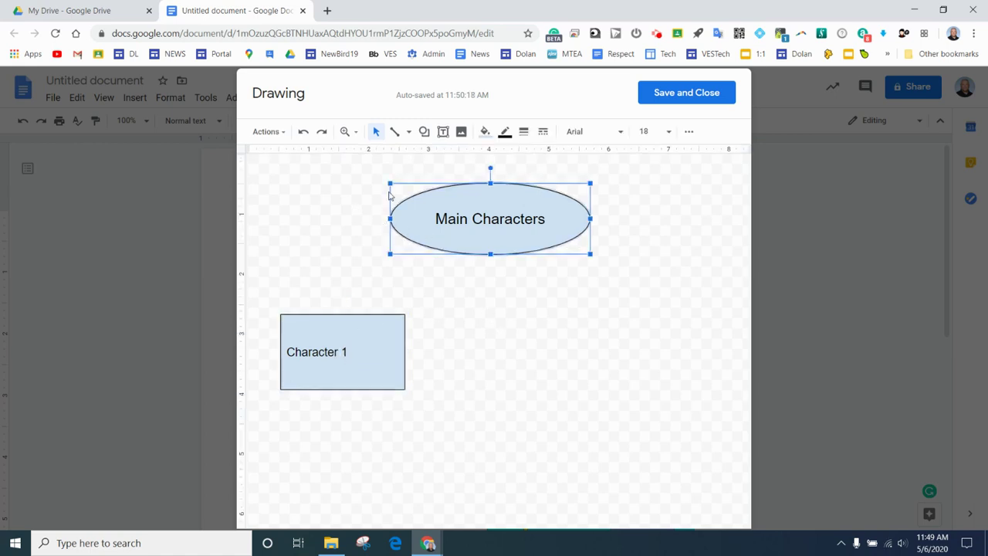
{"action": "left_click", "coordinate": [397, 133]}
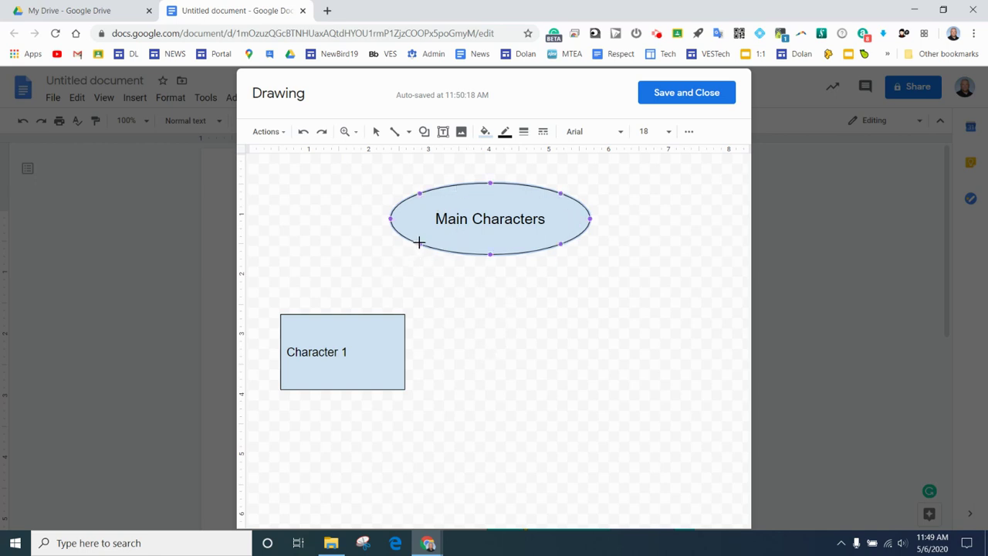
{"action": "mouse_move", "coordinate": [420, 244]}
{"action": "left_mouse_down"}
{"action": "mouse_move", "coordinate": [482, 306]}
{"action": "mouse_move", "coordinate": [348, 322]}
{"action": "mouse_move", "coordinate": [331, 299]}
{"action": "mouse_move", "coordinate": [366, 335]}
{"action": "mouse_move", "coordinate": [428, 366]}
{"action": "mouse_move", "coordinate": [342, 318]}
{"action": "mouse_move", "coordinate": [393, 353]}
{"action": "mouse_move", "coordinate": [377, 335]}
{"action": "mouse_move", "coordinate": [373, 346]}
{"action": "left_mouse_up"}
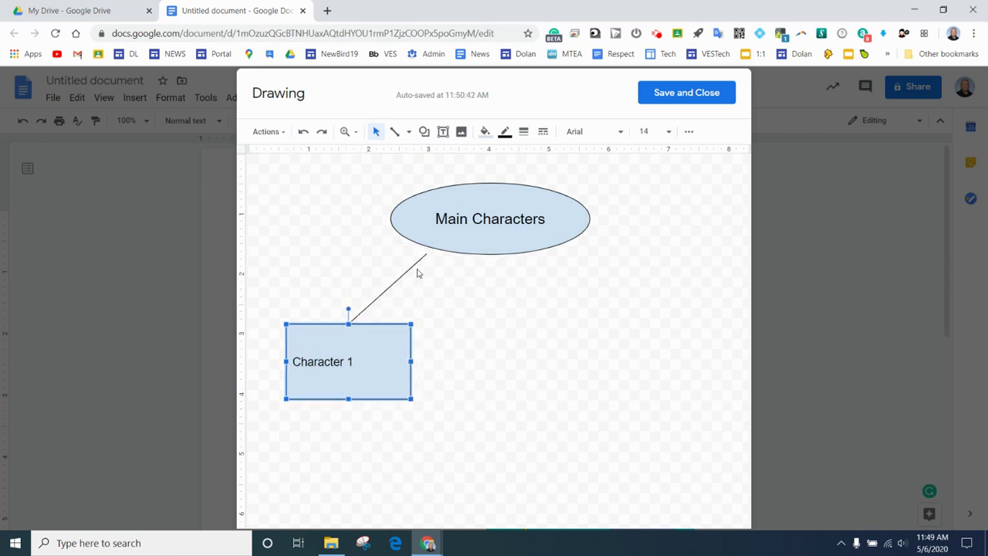
{"action": "left_click", "coordinate": [412, 265]}
{"action": "left_click_drag", "start_coordinate": [427, 252], "coordinate": [421, 244]}
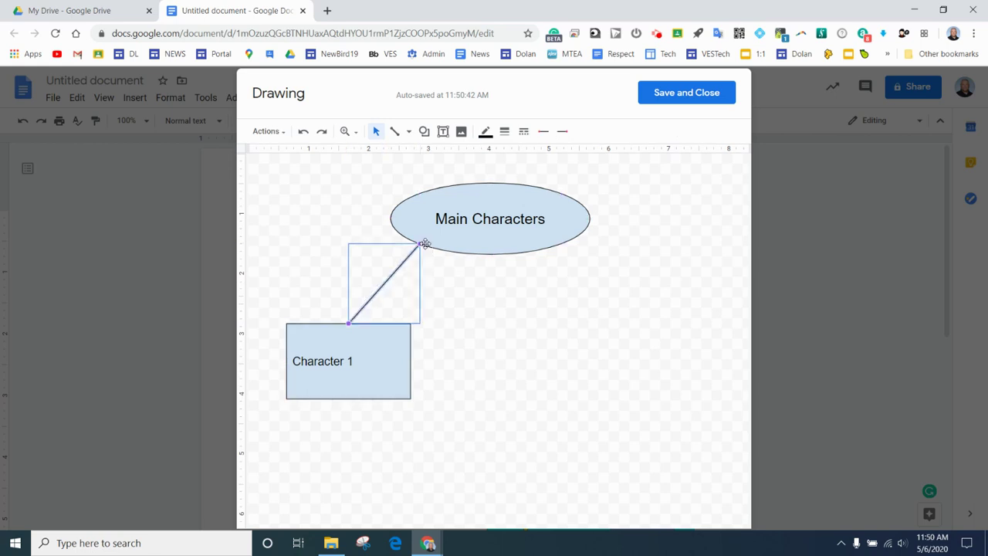
{"action": "left_click", "coordinate": [502, 378]}
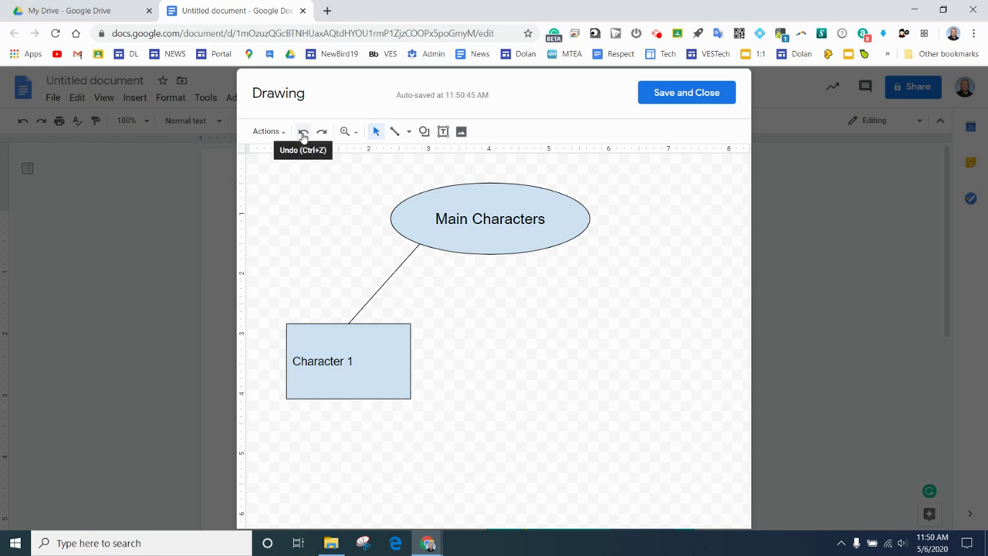
Delete the line connecting the oval and the "Character 1" rectangle
{"action": "left_click", "coordinate": [396, 272]}
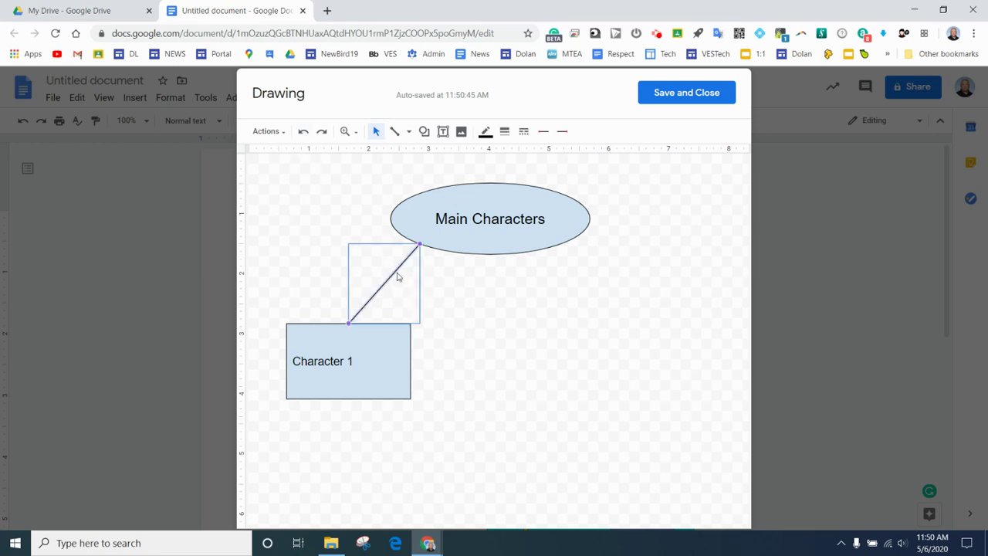
{"action": "key", "text": "Delete"}
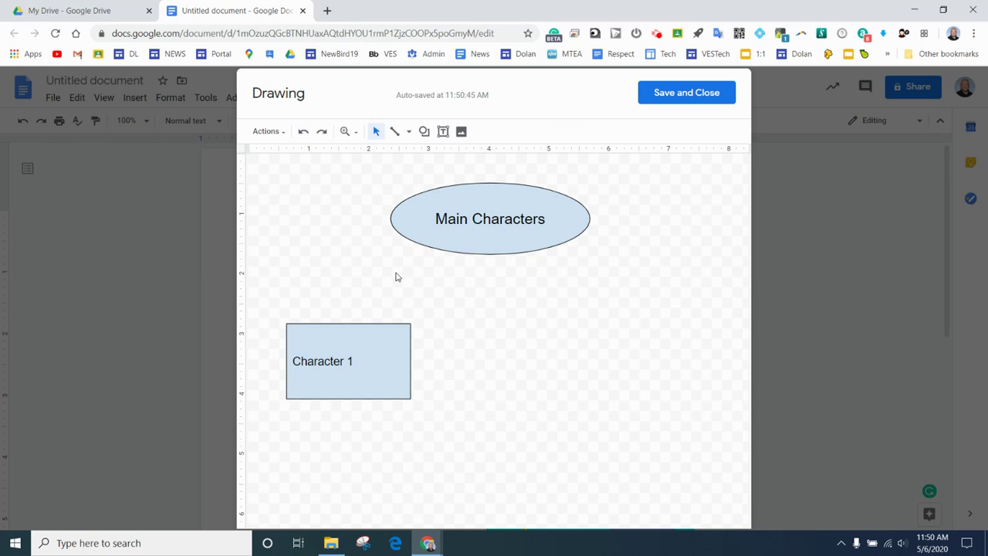
Connect the oval's lower-left point to the top of "Character 1" with a straight line, and draw a second rectangle about 1.8 by 1.3 inches beside it
{"action": "left_click", "coordinate": [394, 131]}
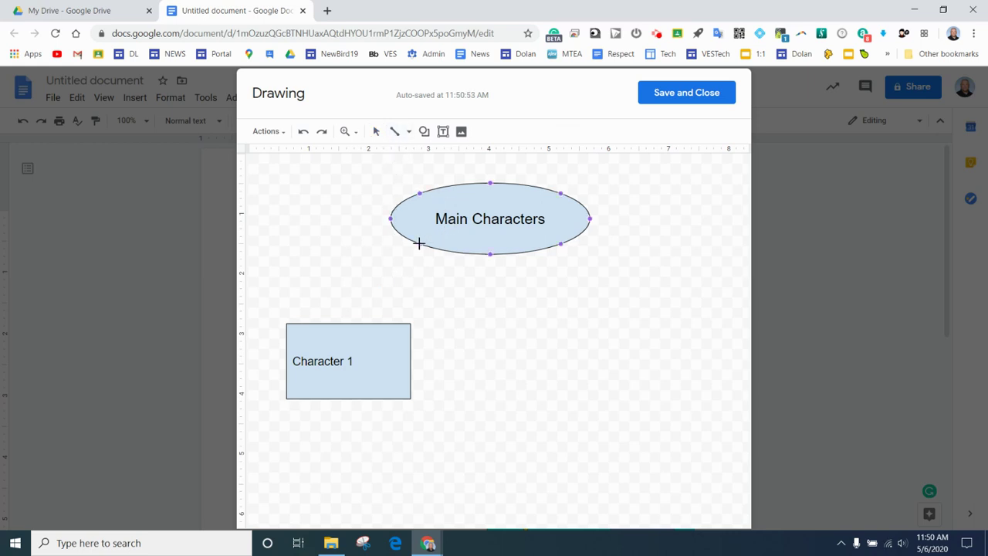
{"action": "left_click_drag", "start_coordinate": [420, 243], "coordinate": [348, 324]}
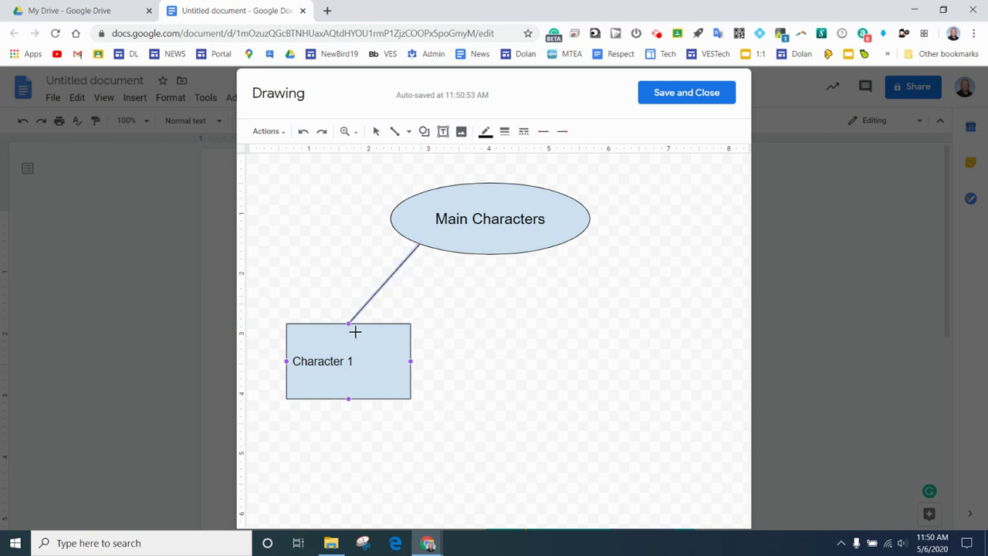
{"action": "left_click", "coordinate": [424, 132]}
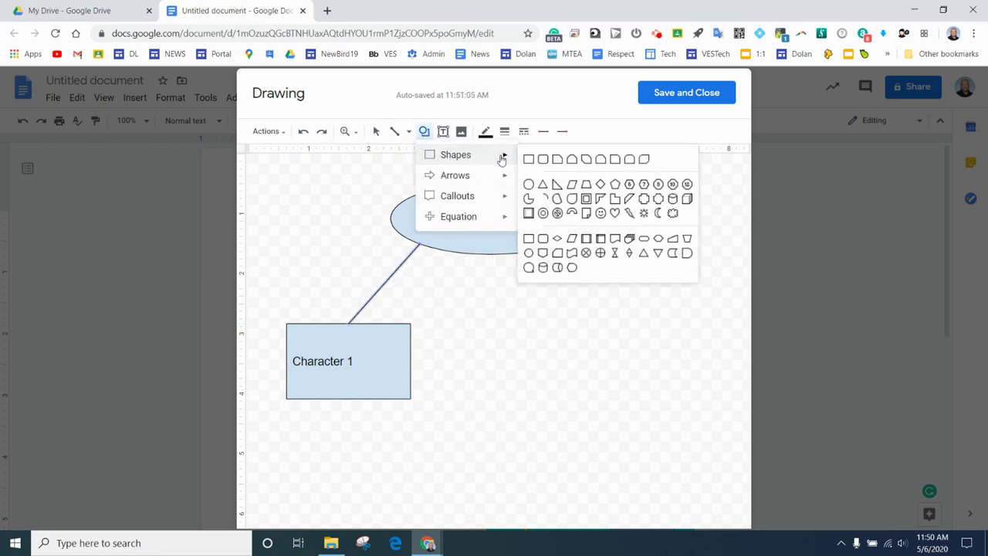
{"action": "left_click", "coordinate": [529, 159]}
{"action": "left_click_drag", "start_coordinate": [466, 319], "coordinate": [575, 398]}
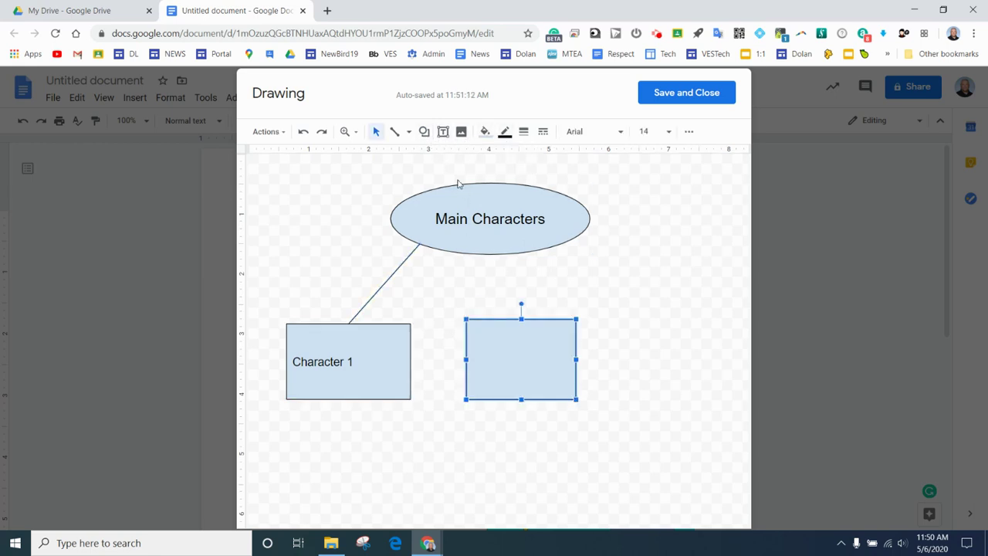
Draw two rectangles with rounded top corners, about 1.2 by 0.8 and 1.3 by 0.8 inches, spaced side by side below "Character 1"
{"action": "left_click", "coordinate": [425, 133]}
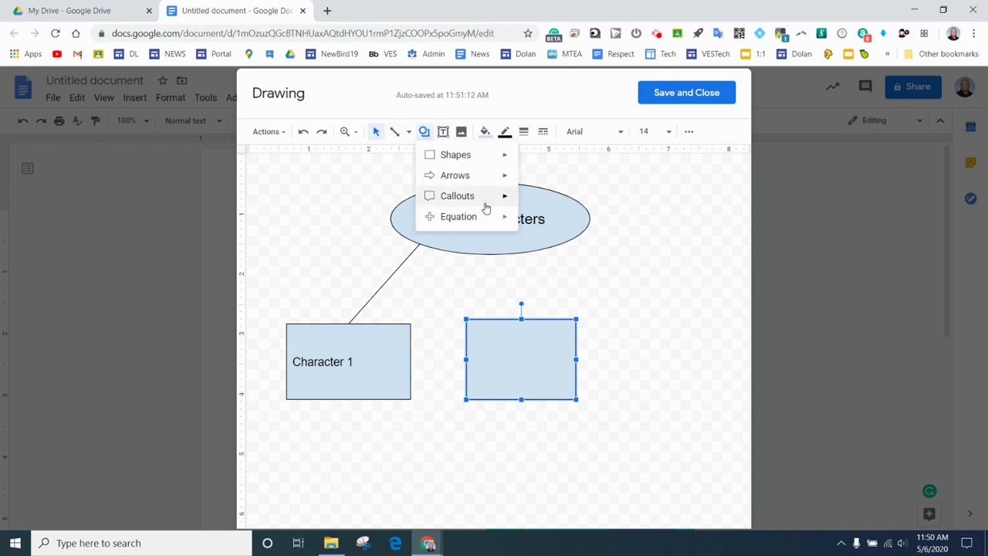
{"action": "mouse_move", "coordinate": [468, 162]}
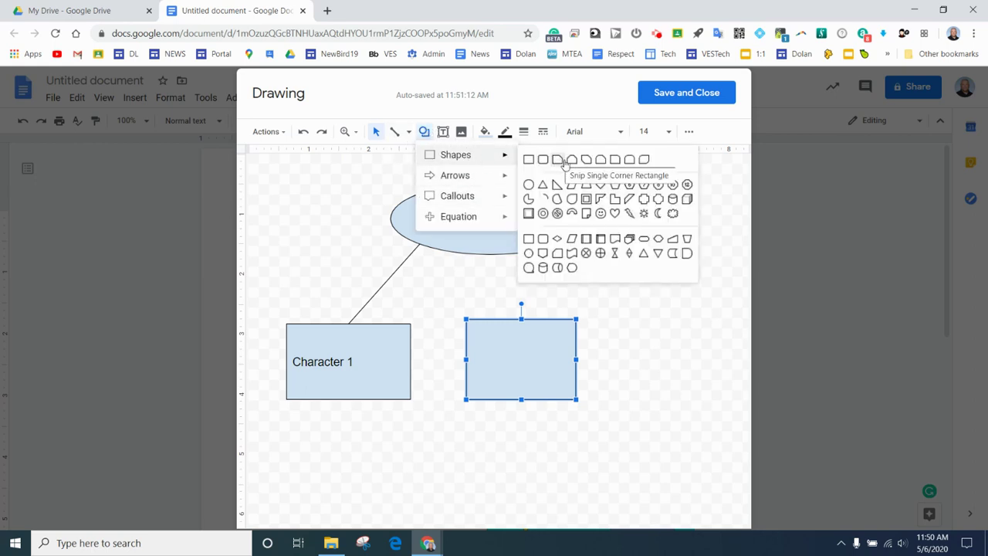
{"action": "left_click", "coordinate": [630, 160]}
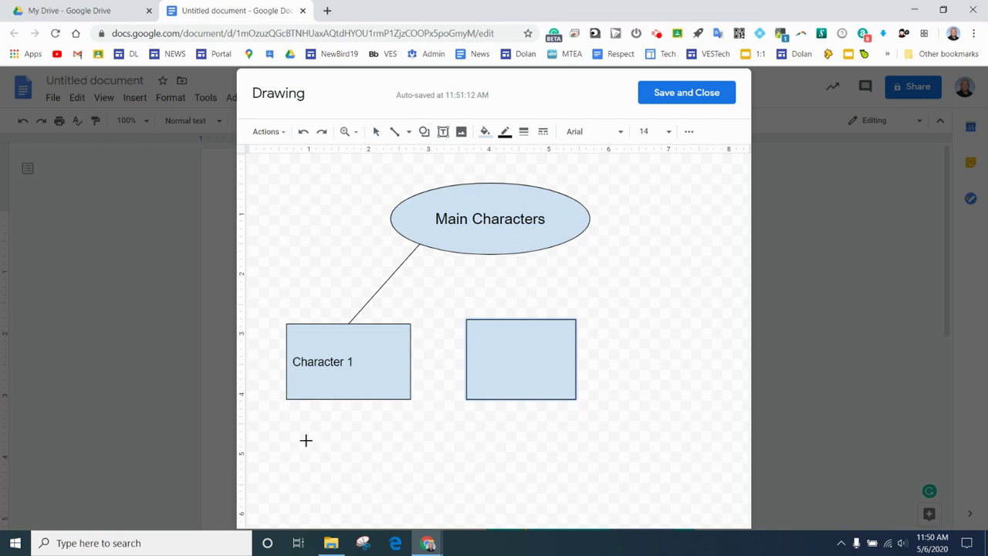
{"action": "left_click_drag", "start_coordinate": [284, 445], "coordinate": [357, 490]}
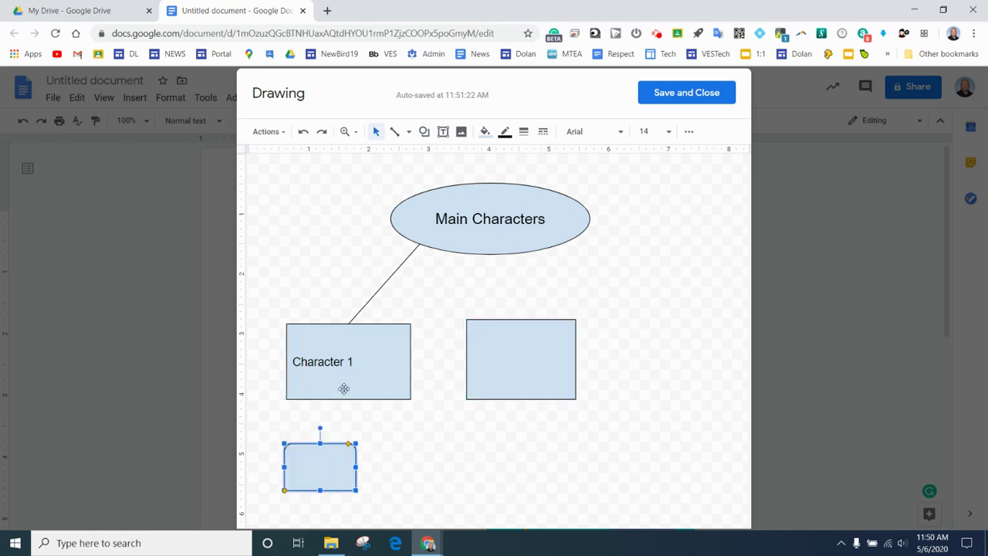
{"action": "left_click", "coordinate": [424, 133]}
{"action": "mouse_move", "coordinate": [457, 158]}
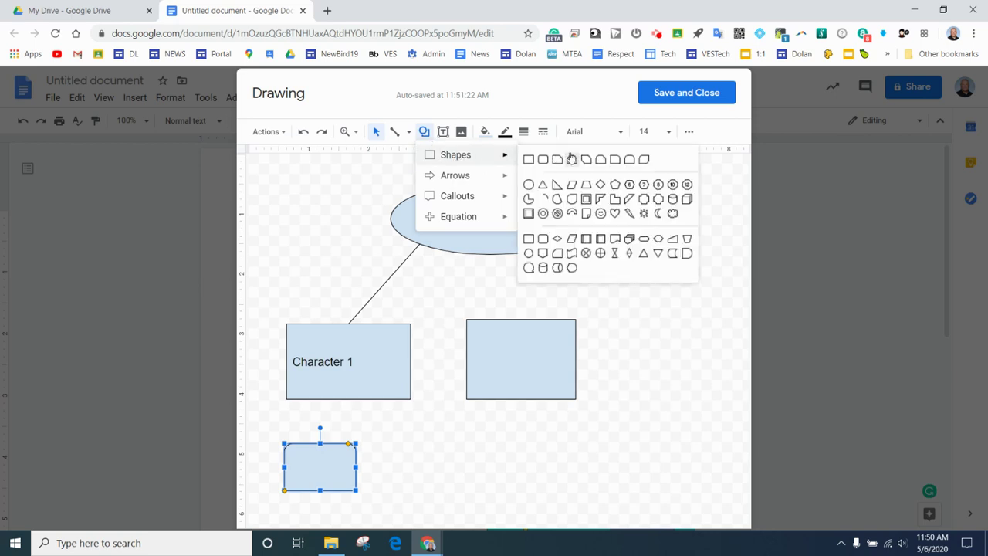
{"action": "left_click", "coordinate": [630, 160]}
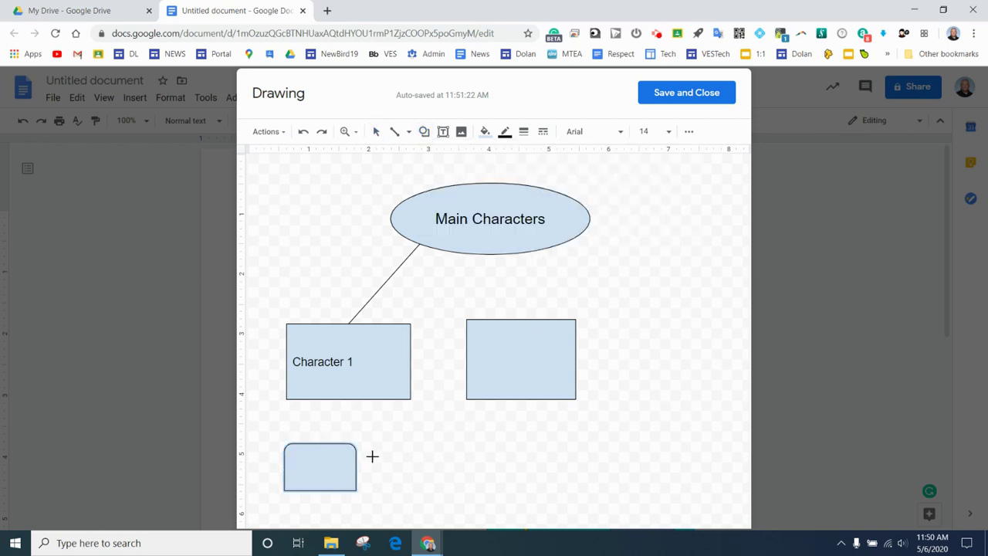
{"action": "left_click_drag", "start_coordinate": [374, 452], "coordinate": [451, 502]}
{"action": "left_click_drag", "start_coordinate": [322, 476], "coordinate": [305, 485]}
{"action": "left_click_drag", "start_coordinate": [407, 485], "coordinate": [400, 484]}
Draw a straight line from the bottom connection point of "Character 1" to the left rounded rectangle below it
{"action": "left_click", "coordinate": [369, 367]}
{"action": "left_click", "coordinate": [394, 133]}
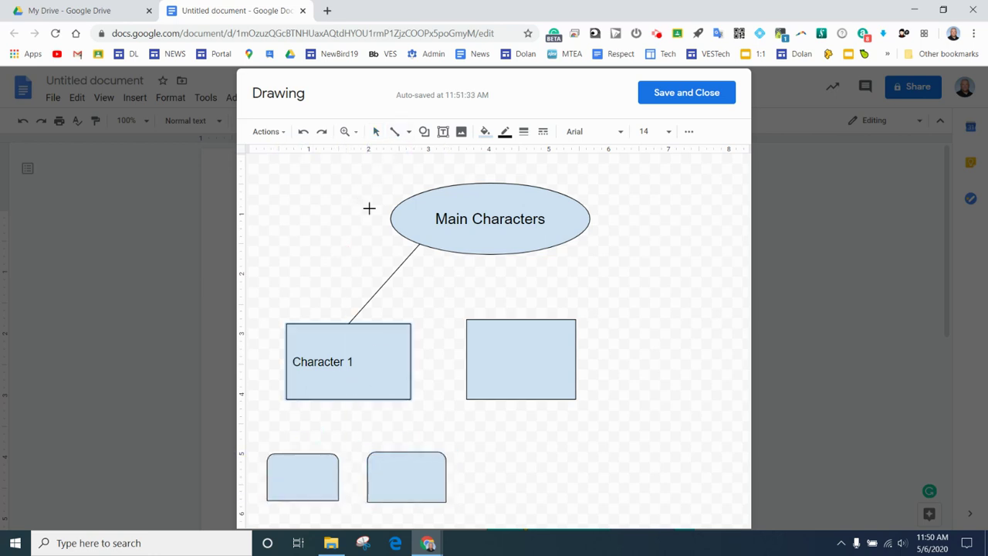
{"action": "left_click_drag", "start_coordinate": [346, 399], "coordinate": [292, 460]}
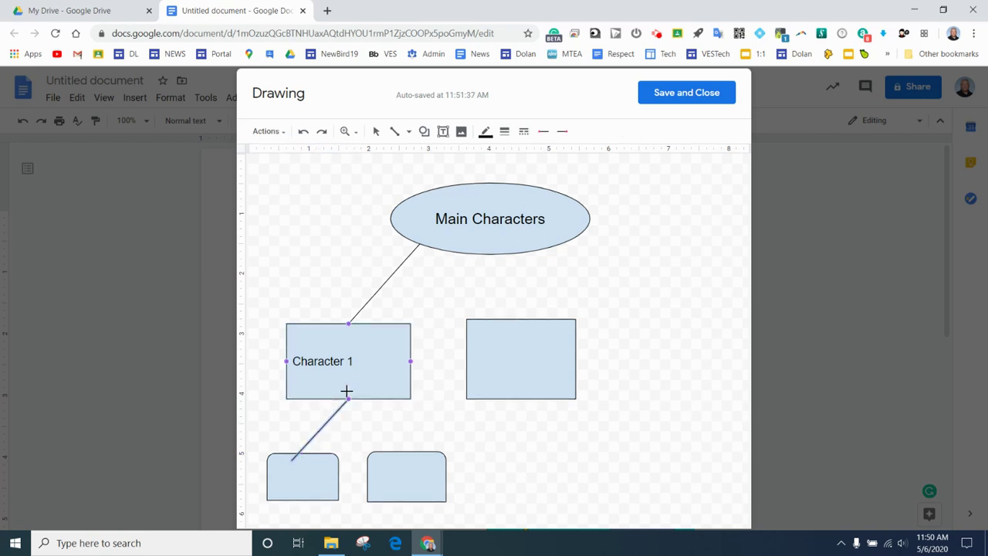
{"action": "left_click", "coordinate": [376, 132]}
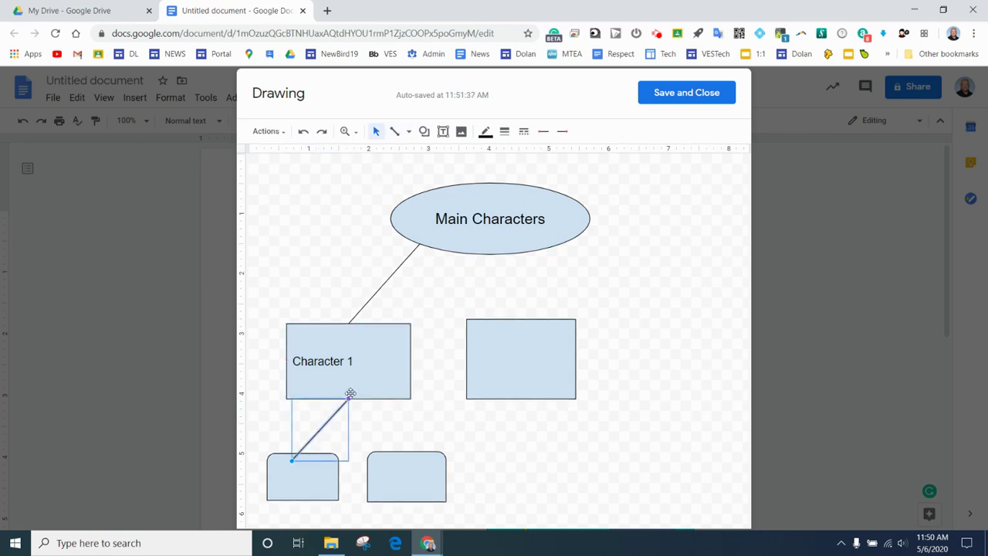
{"action": "left_click", "coordinate": [396, 134]}
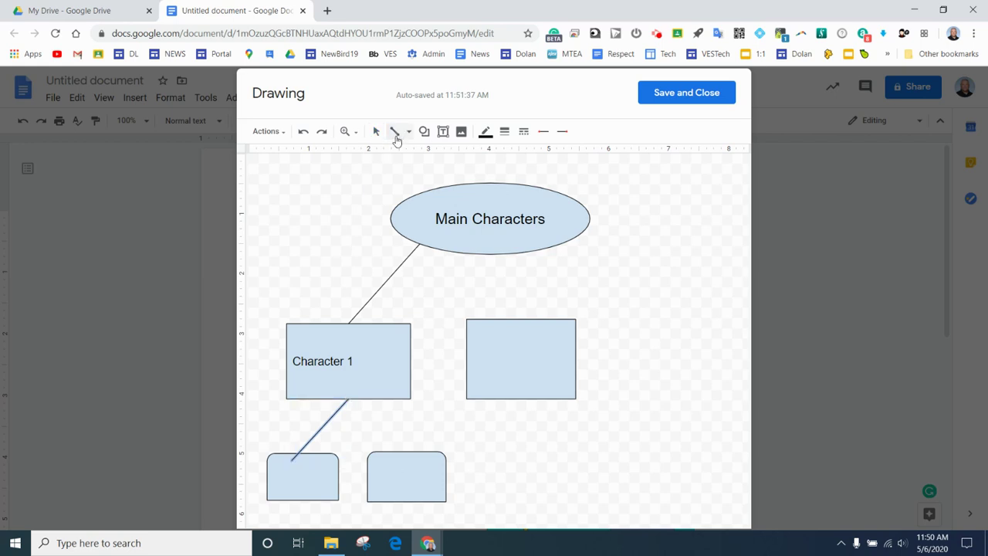
{"action": "left_click", "coordinate": [376, 131]}
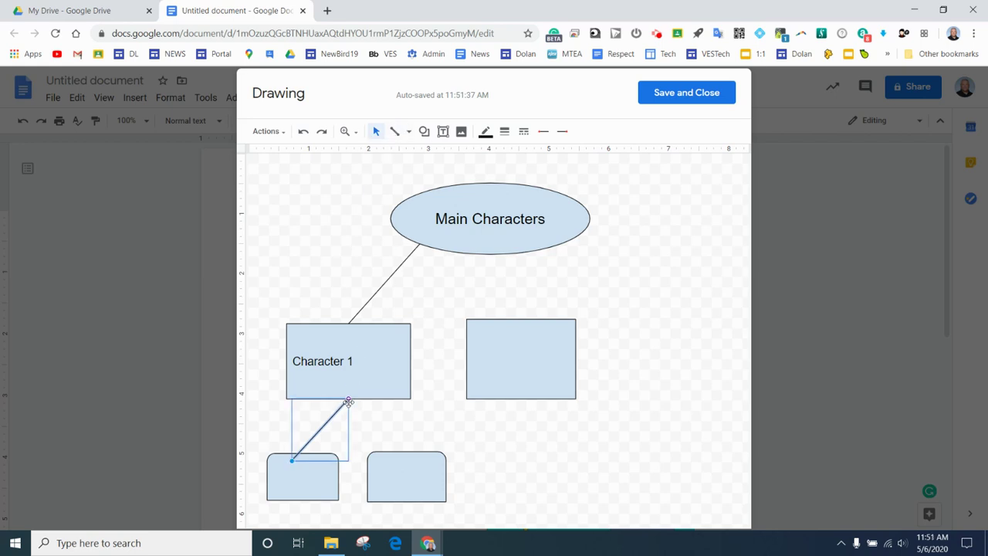
{"action": "left_click", "coordinate": [349, 392]}
{"action": "left_click", "coordinate": [315, 472]}
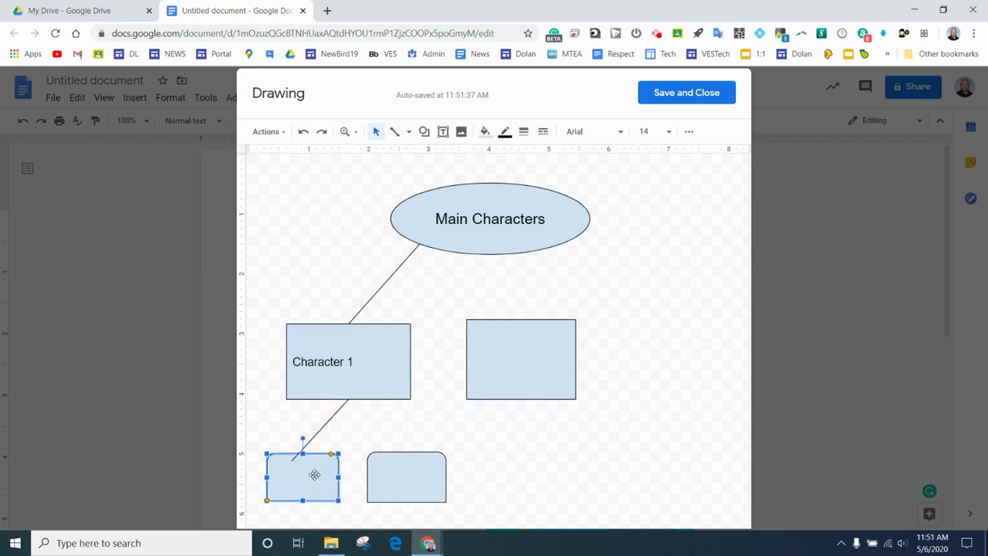
{"action": "left_click", "coordinate": [461, 440]}
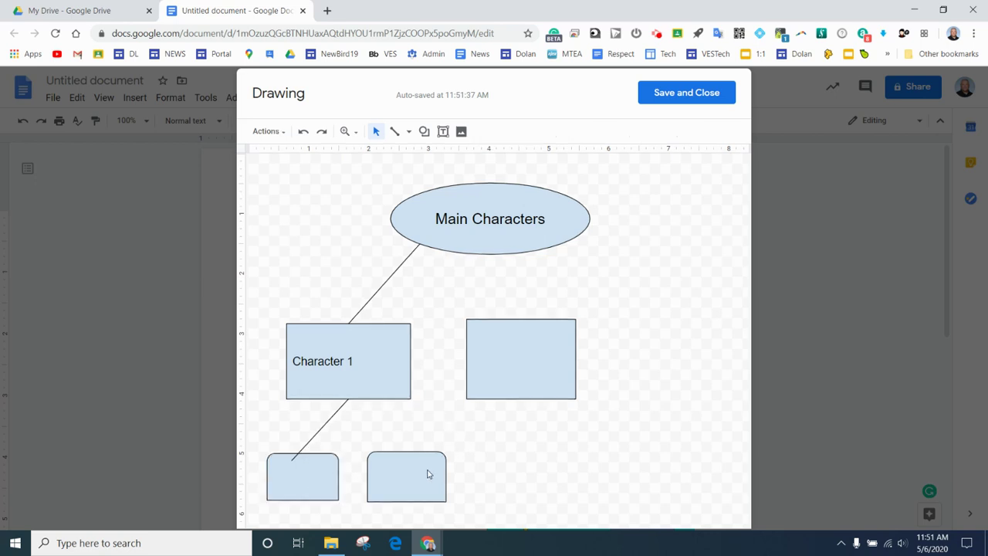
Delete both rounded rectangles and the line running down from the "Character 1" rectangle
{"action": "left_click", "coordinate": [424, 475]}
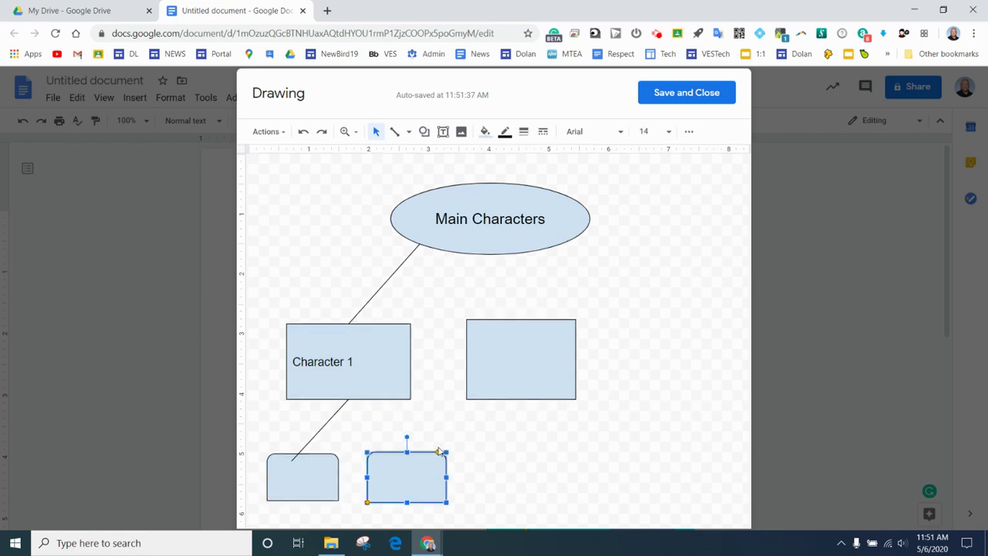
{"action": "key", "text": "Delete"}
{"action": "left_click", "coordinate": [313, 467]}
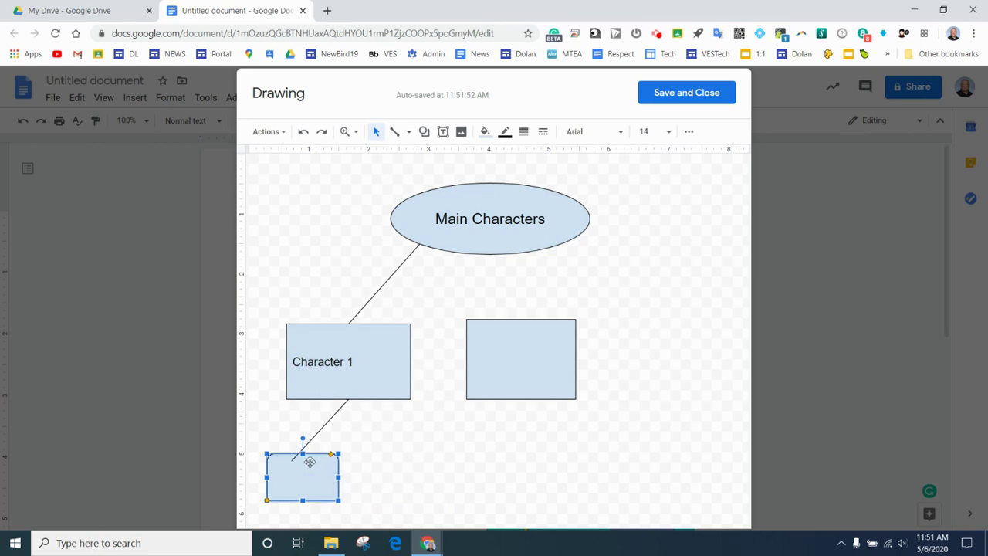
{"action": "key", "text": "Delete"}
{"action": "left_click", "coordinate": [306, 443]}
{"action": "key", "text": "Delete"}
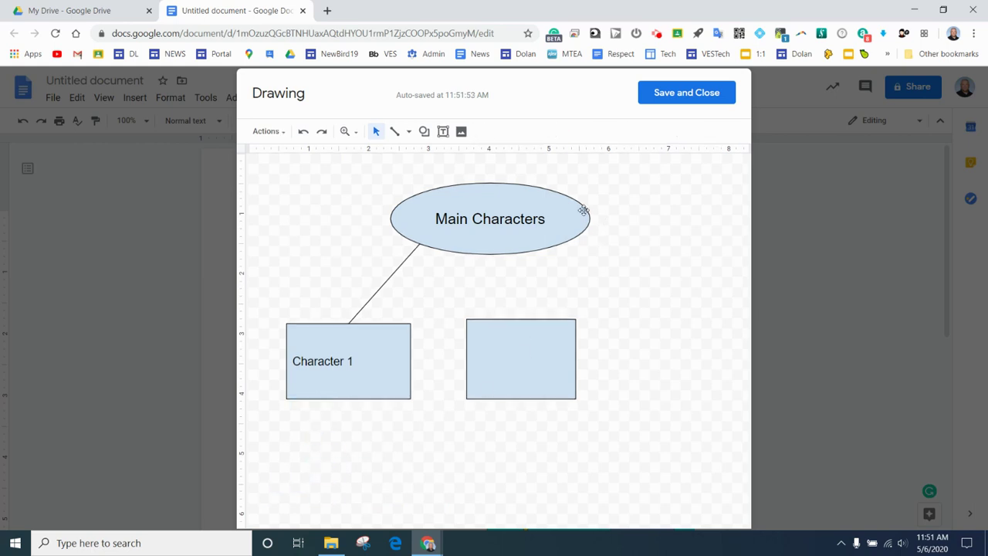
Save the drawing into the document, shrink it to about 2.5 inches wide, and place it with wrapped text above the house scene
{"action": "left_click", "coordinate": [699, 98]}
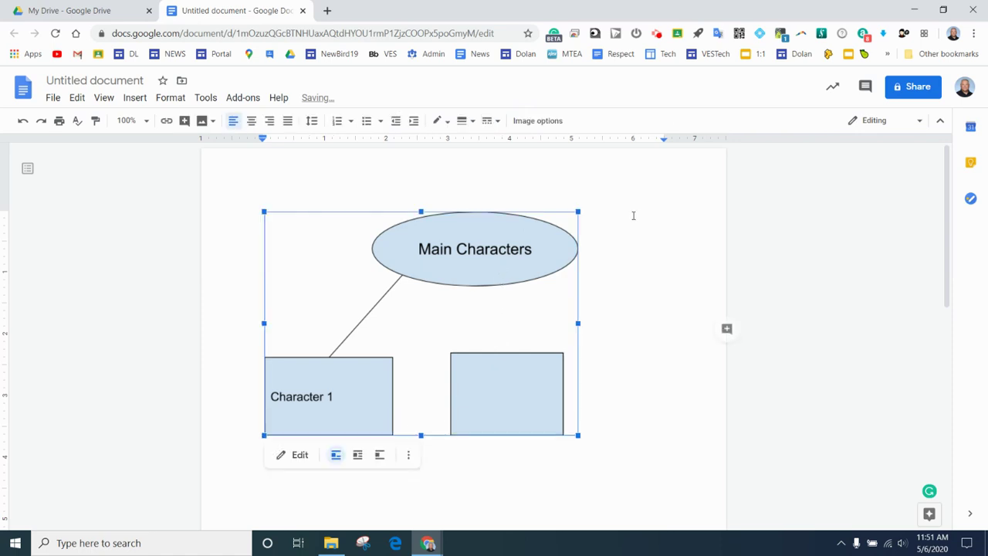
{"action": "left_click_drag", "start_coordinate": [578, 211], "coordinate": [420, 353]}
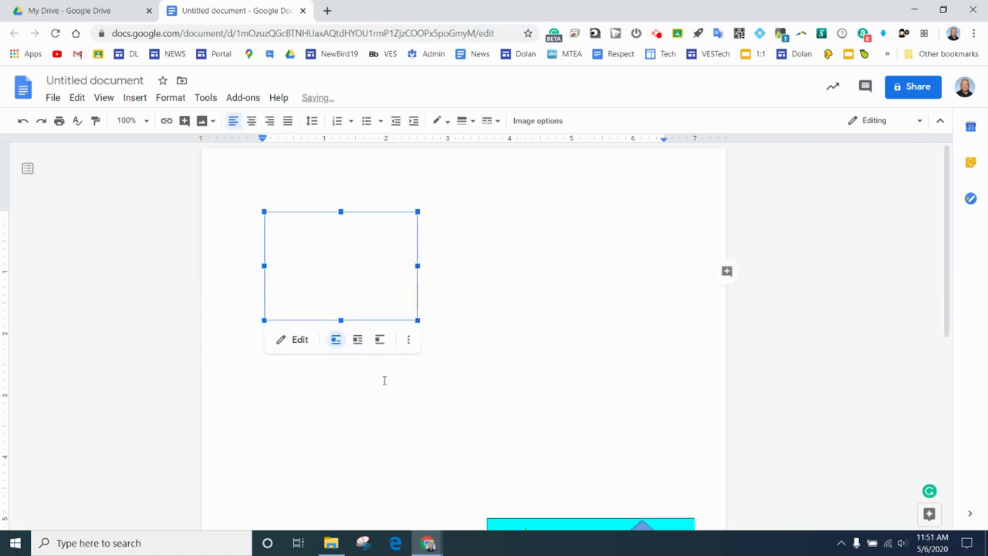
{"action": "left_click", "coordinate": [357, 341]}
{"action": "mouse_move", "coordinate": [327, 267]}
{"action": "left_mouse_down"}
{"action": "mouse_move", "coordinate": [618, 280]}
{"action": "mouse_move", "coordinate": [567, 285]}
{"action": "left_mouse_up"}
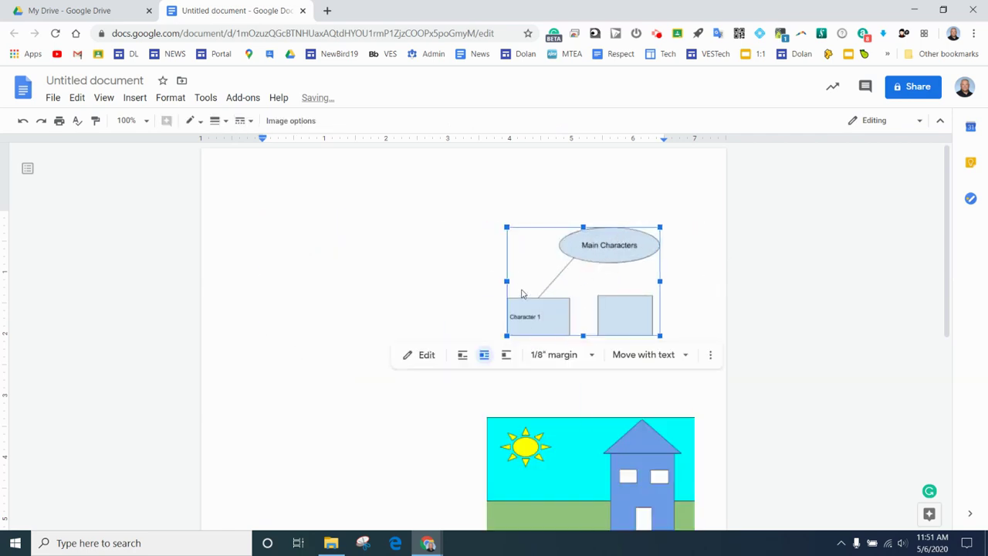
Reopen the Main Characters drawing for editing, close it, and look over all the drawings in the document
{"action": "double_click", "coordinate": [582, 286]}
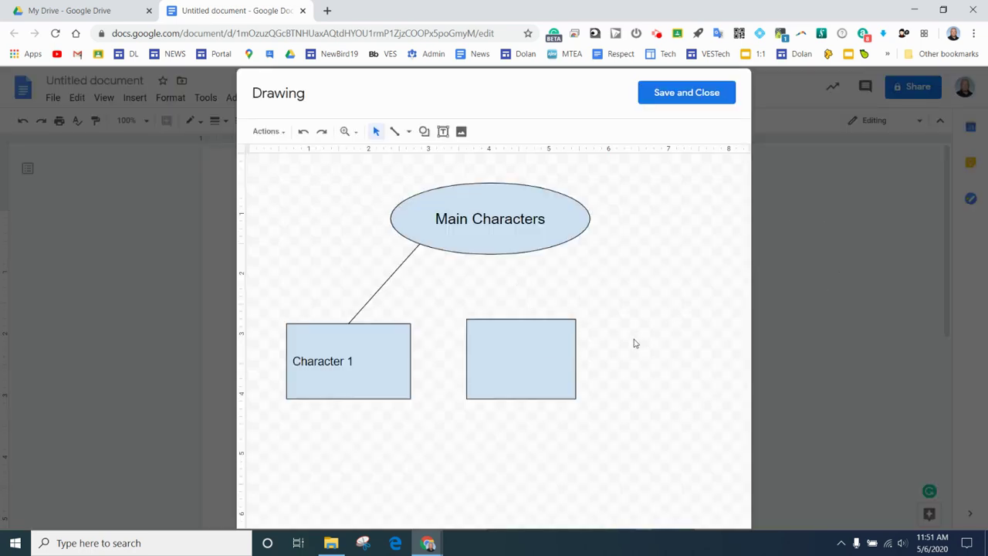
{"action": "left_click", "coordinate": [690, 94]}
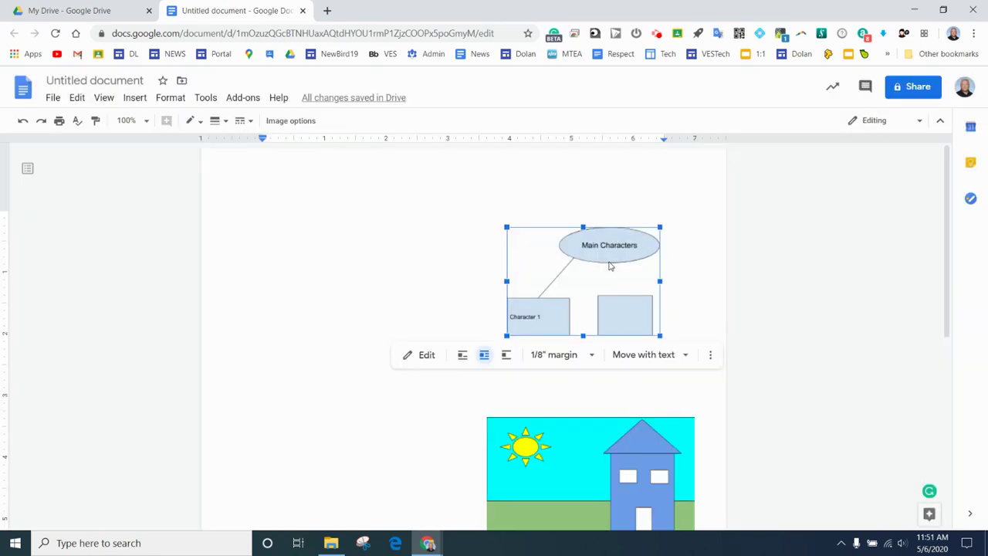
{"action": "scroll", "coordinate": [375, 442], "scroll_direction": "down", "scroll_amount": 3}
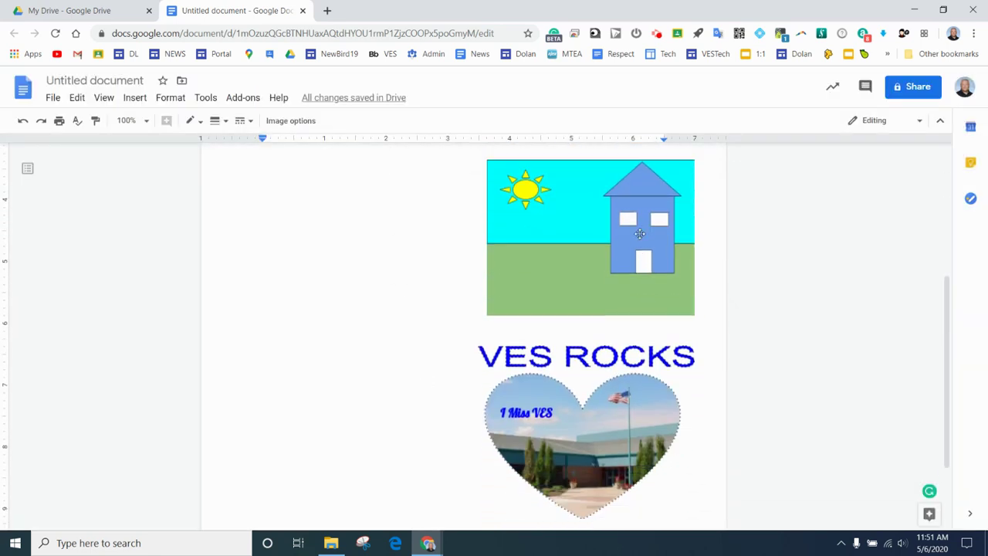
{"action": "scroll", "coordinate": [610, 405], "scroll_direction": "up", "scroll_amount": 3}
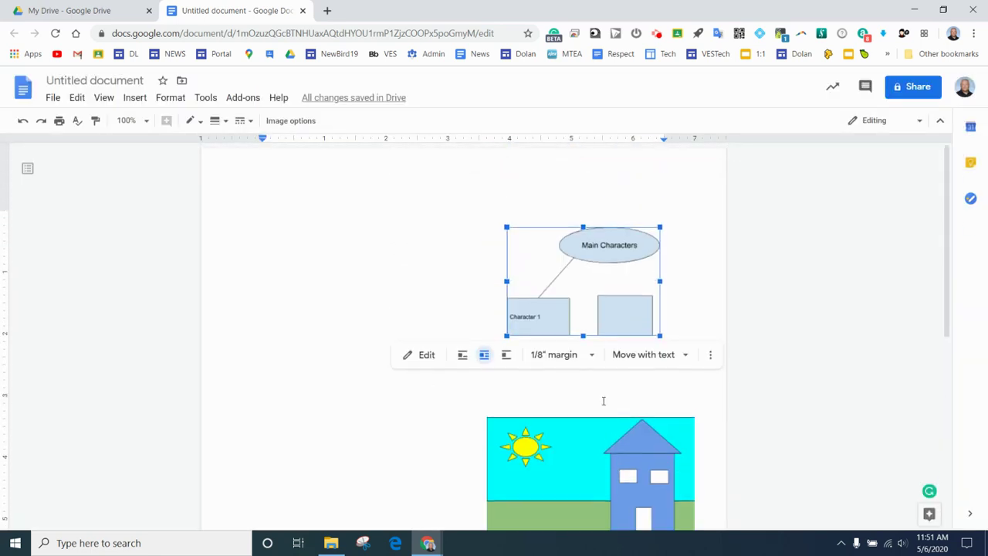
{"action": "scroll", "coordinate": [392, 390], "scroll_direction": "down", "scroll_amount": 4}
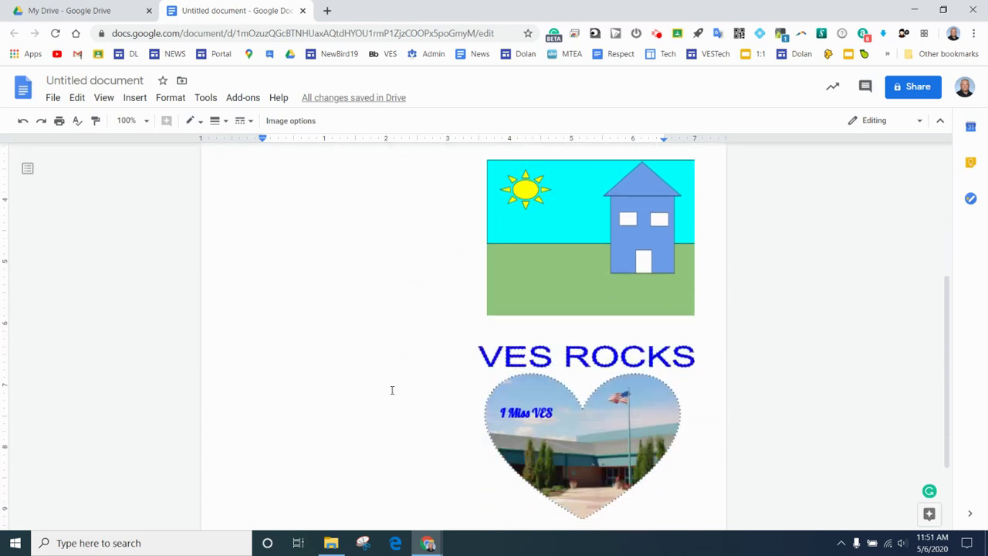
{"action": "scroll", "coordinate": [392, 390], "scroll_direction": "up", "scroll_amount": 5}
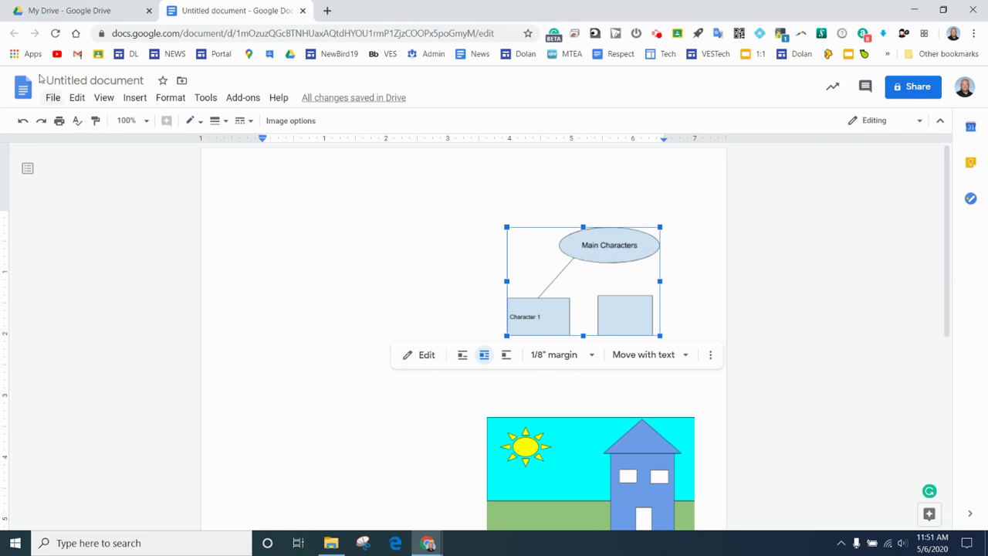
Look through the document's insert options, switch to Google Drive to find the option for creating a Google Drawings file, and return to the document
{"action": "left_click", "coordinate": [132, 99]}
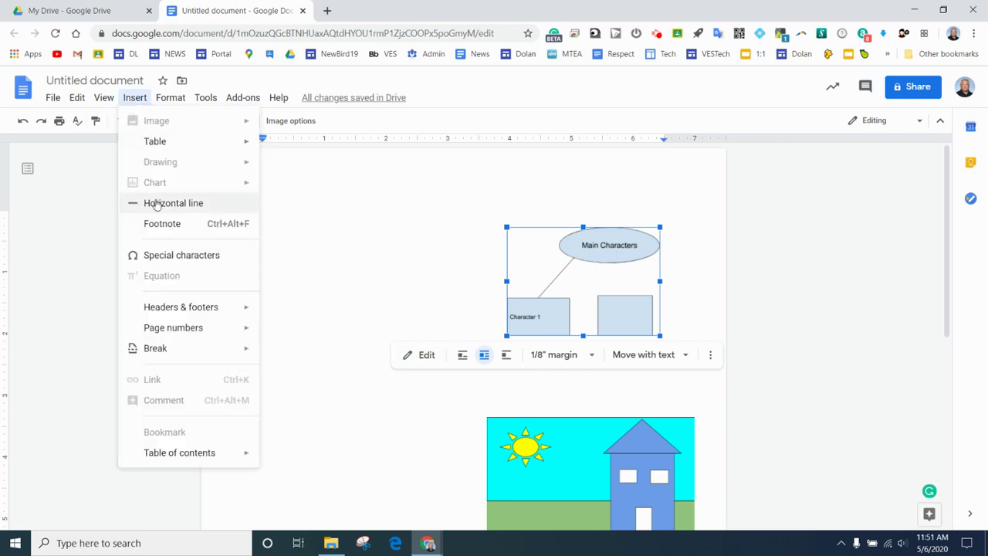
{"action": "left_click", "coordinate": [395, 193]}
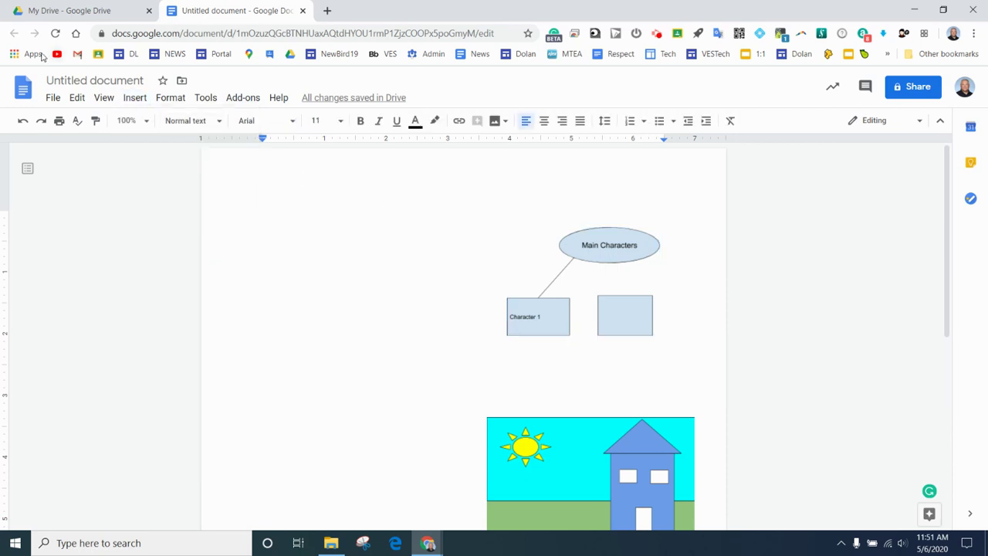
{"action": "left_click", "coordinate": [53, 15]}
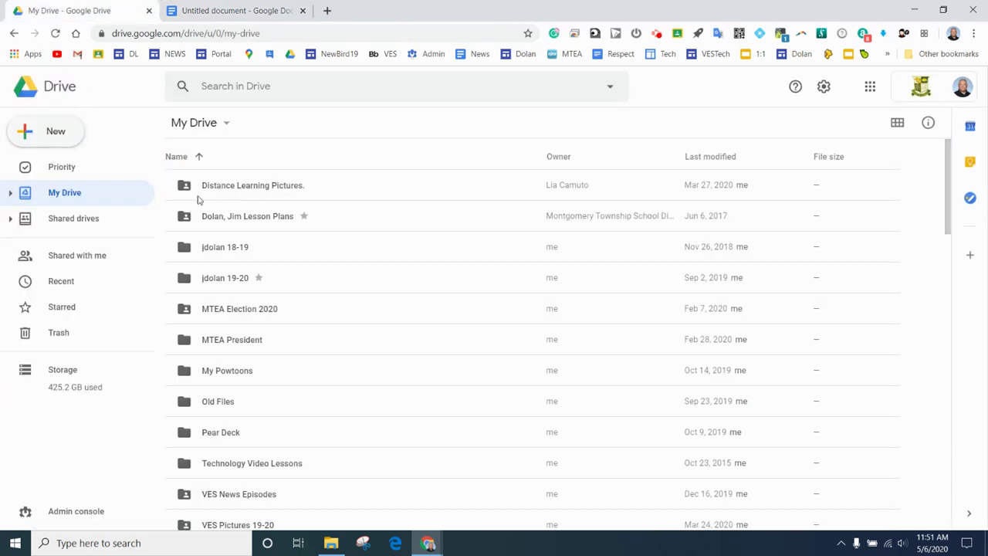
{"action": "left_click", "coordinate": [59, 144]}
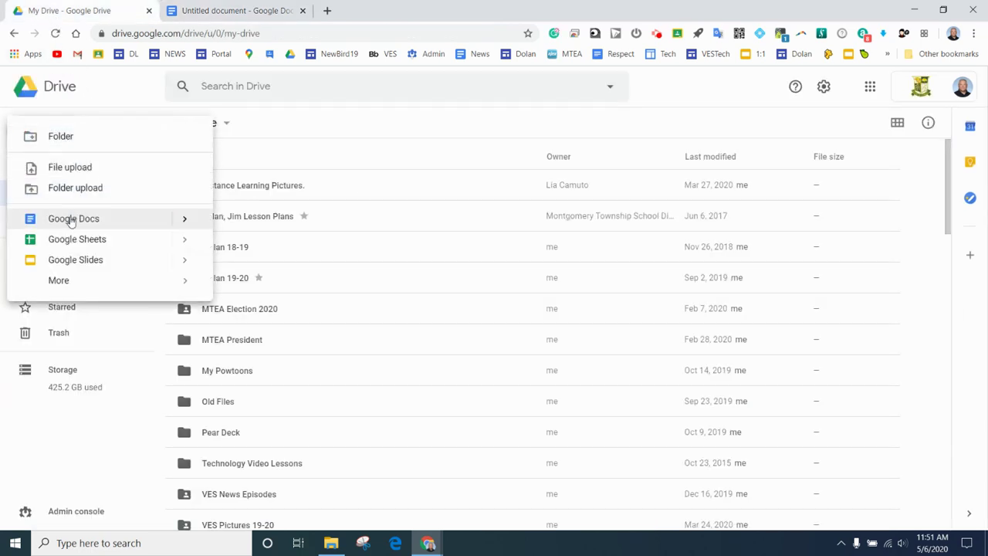
{"action": "mouse_move", "coordinate": [64, 283]}
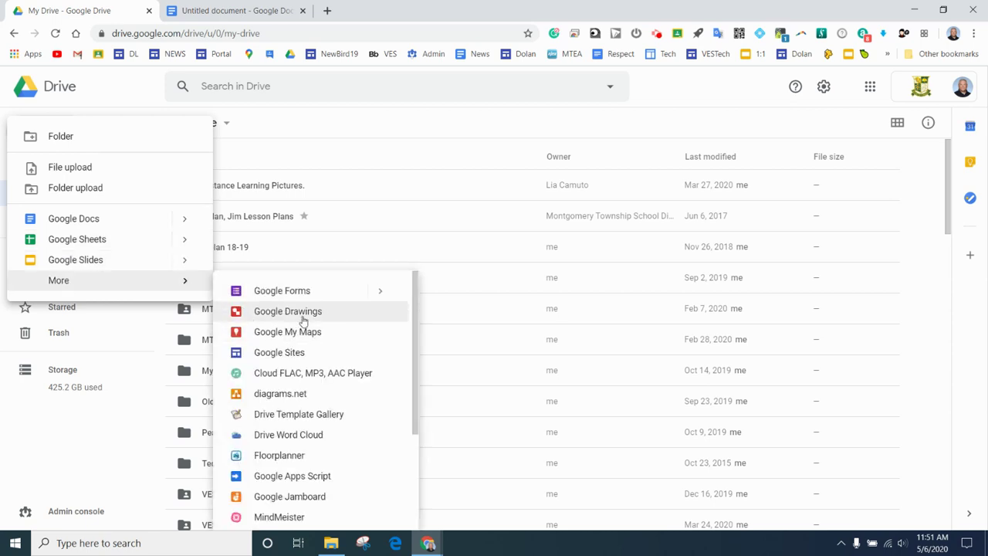
{"action": "left_click", "coordinate": [243, 11]}
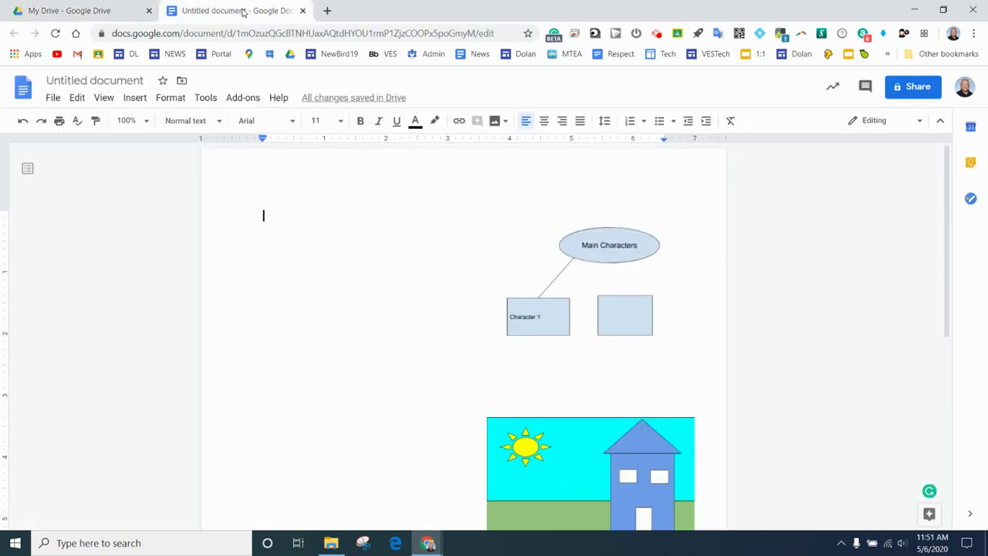
{"action": "left_click", "coordinate": [431, 545]}
{"action": "left_click", "coordinate": [596, 495]}
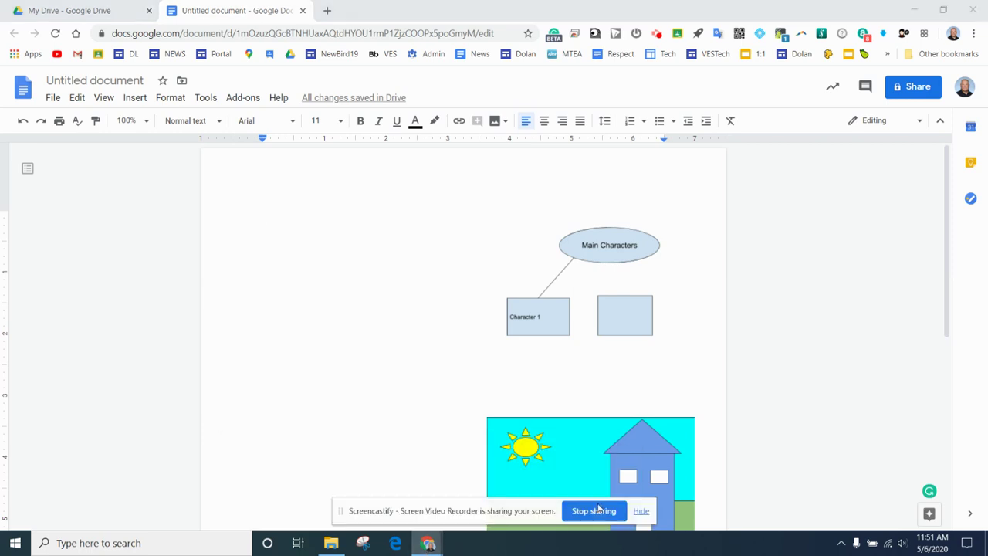